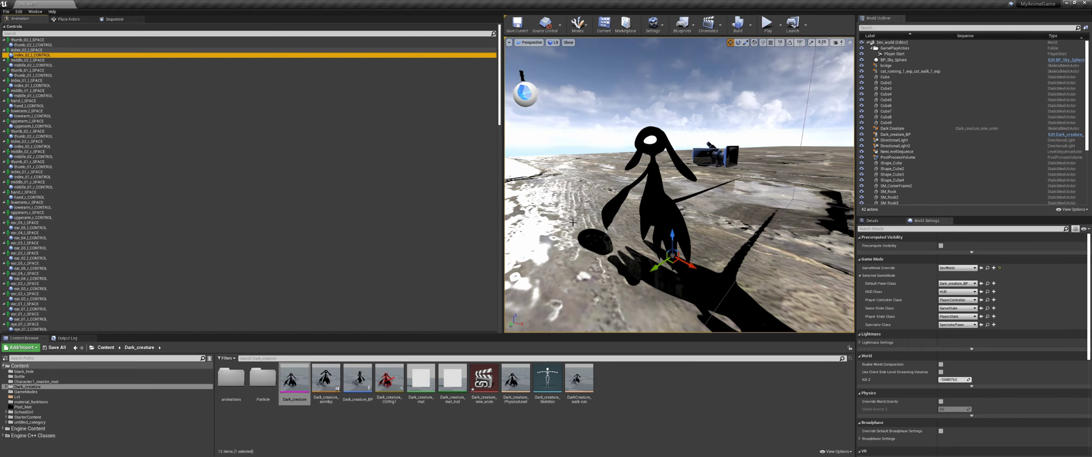
- Rotate the selected index finger control of the creature slightly in the viewport
{"action": "left_click_drag", "start_coordinate": [629, 248], "coordinate": [675, 213], "text": "alt"}
{"action": "key", "text": "e"}
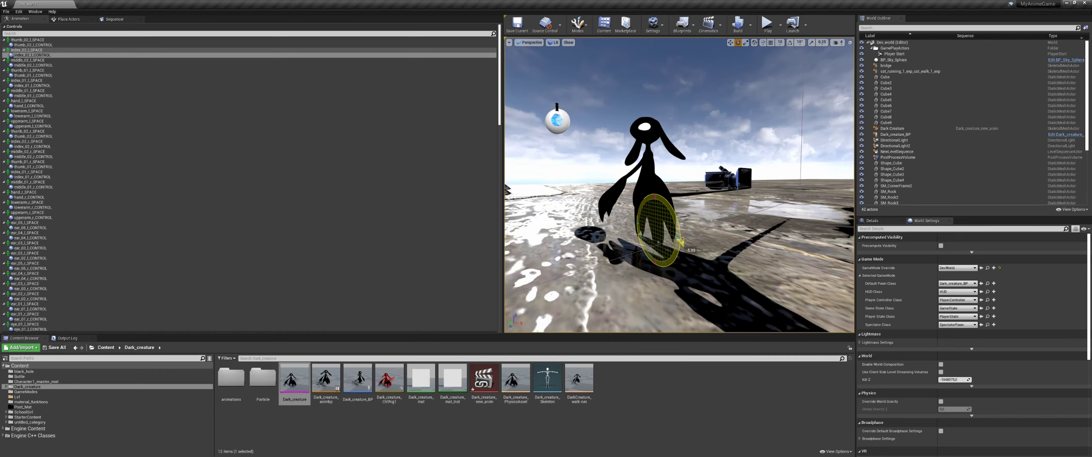
{"action": "left_click_drag", "start_coordinate": [680, 242], "coordinate": [681, 242]}
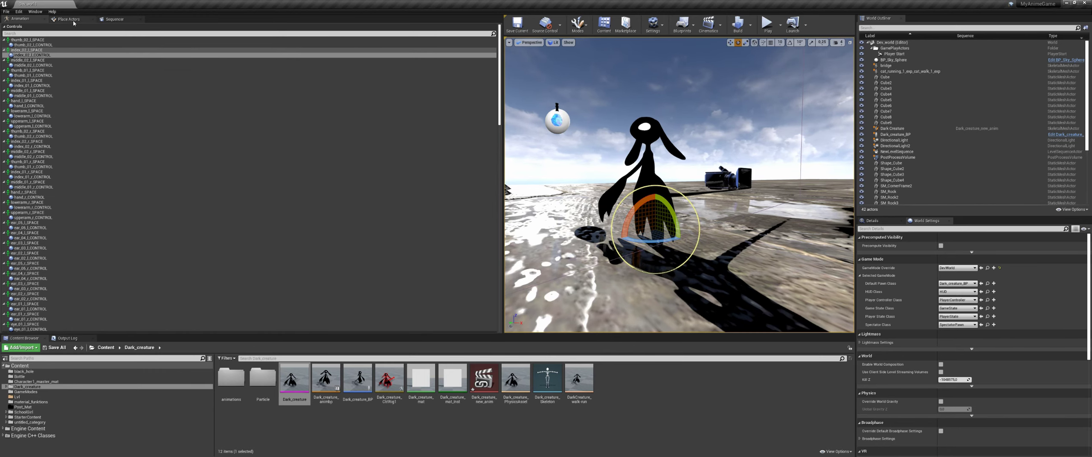
- Preview the rig's bones with the Display Hierarchy animation option and switch it back off
{"action": "scroll", "coordinate": [199, 236], "scroll_direction": "down", "scroll_amount": 5}
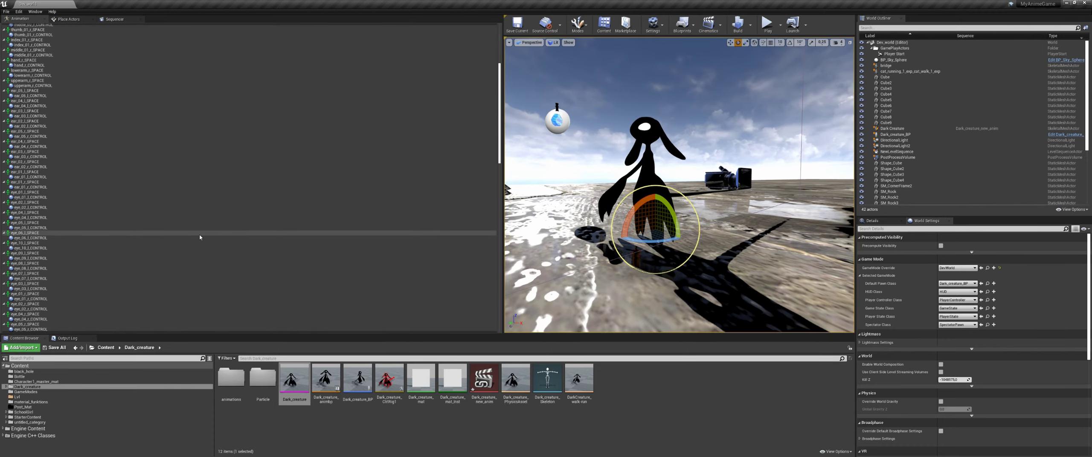
{"action": "scroll", "coordinate": [199, 235], "scroll_direction": "down", "scroll_amount": 15}
{"action": "left_click_drag", "start_coordinate": [498, 146], "coordinate": [498, 148]}
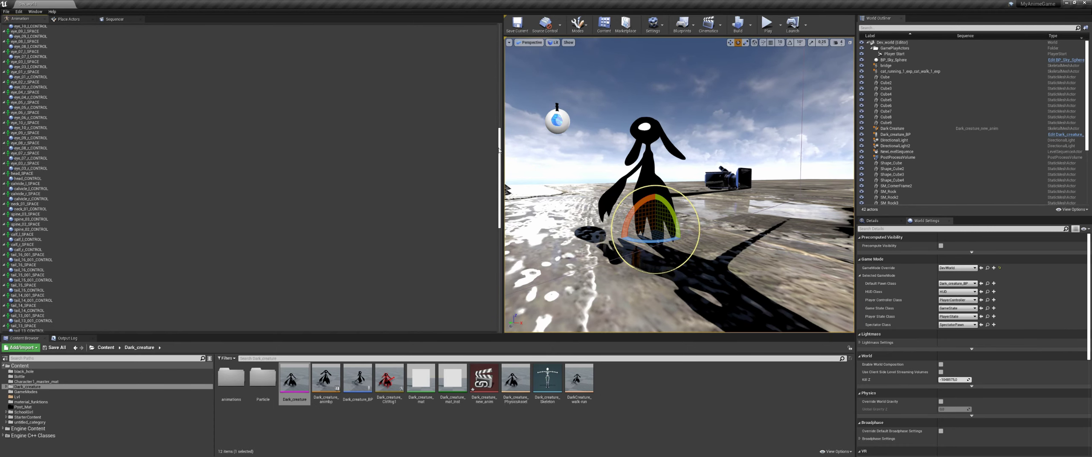
{"action": "scroll", "coordinate": [499, 150], "scroll_direction": "down", "scroll_amount": 10}
{"action": "left_click", "coordinate": [177, 256]}
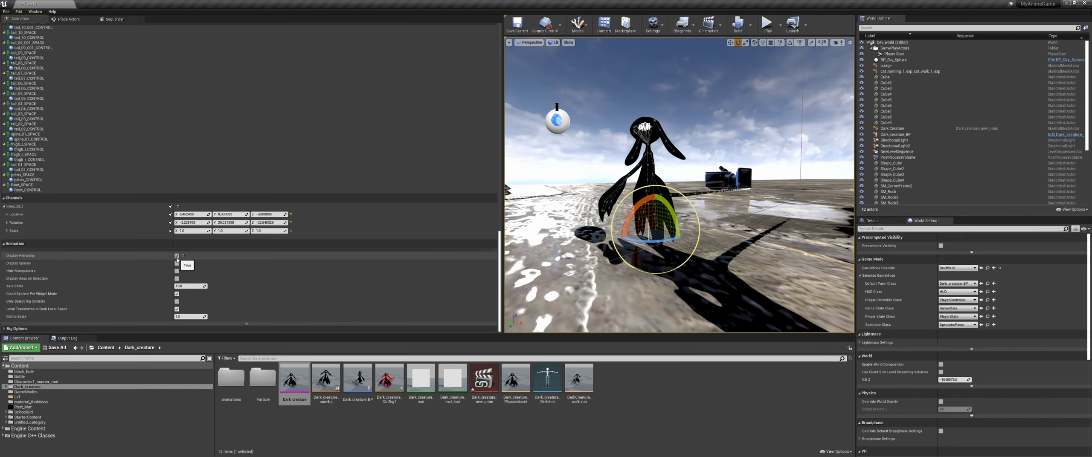
{"action": "left_click", "coordinate": [177, 256]}
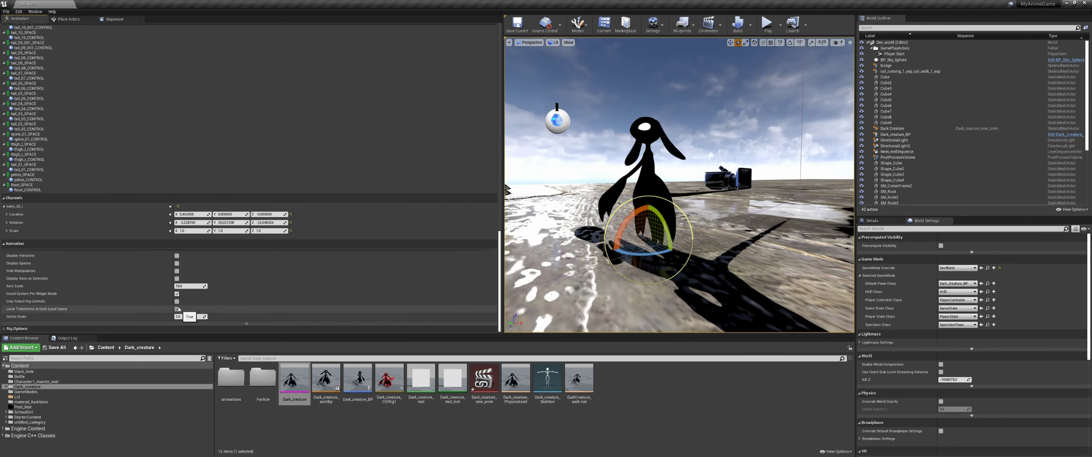
{"action": "scroll", "coordinate": [204, 154], "scroll_direction": "up", "scroll_amount": 5}
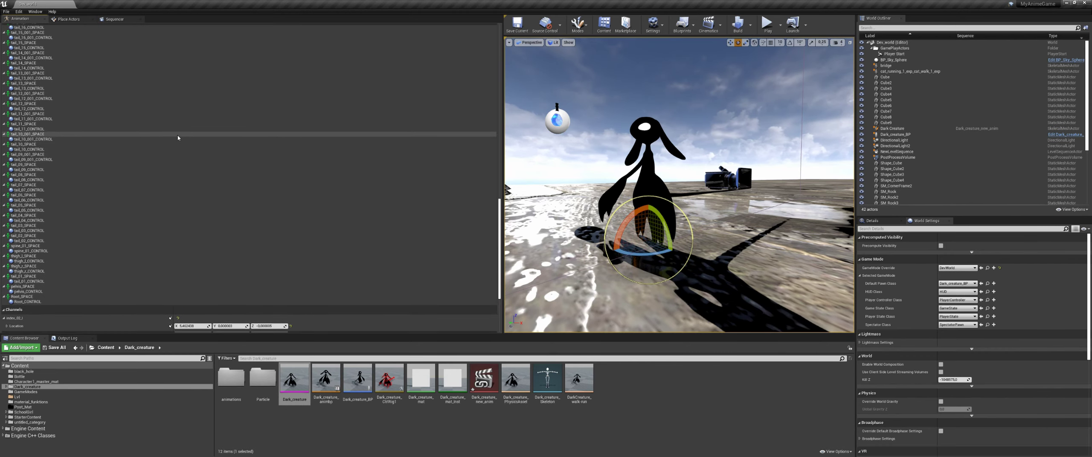
{"action": "scroll", "coordinate": [178, 138], "scroll_direction": "up", "scroll_amount": 5}
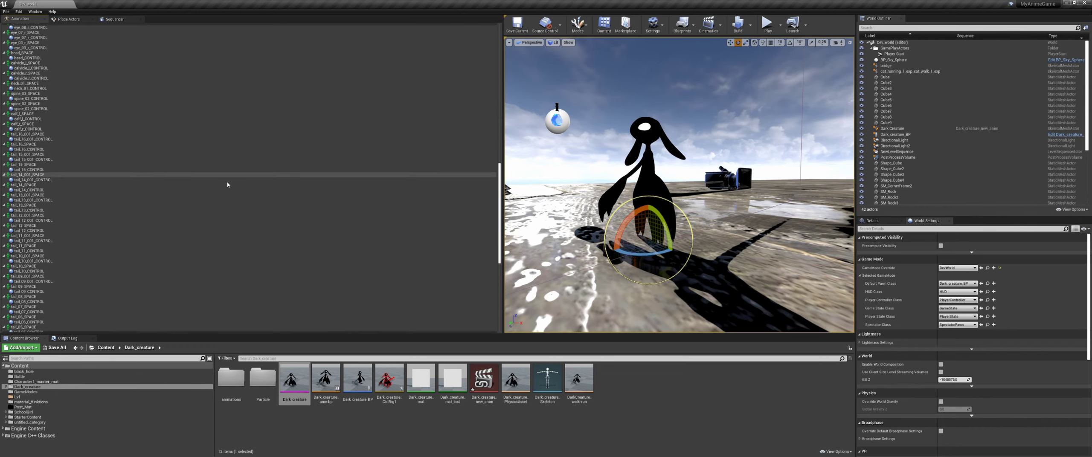
{"action": "scroll", "coordinate": [136, 141], "scroll_direction": "up", "scroll_amount": 10}
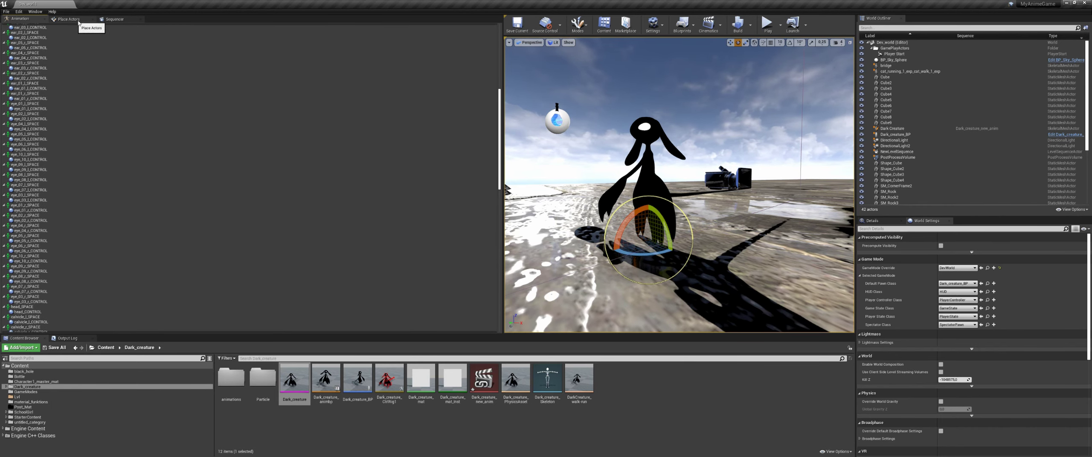
- Delete the FKControlRig track from the Dark Creature in Sequencer
{"action": "left_click", "coordinate": [114, 20]}
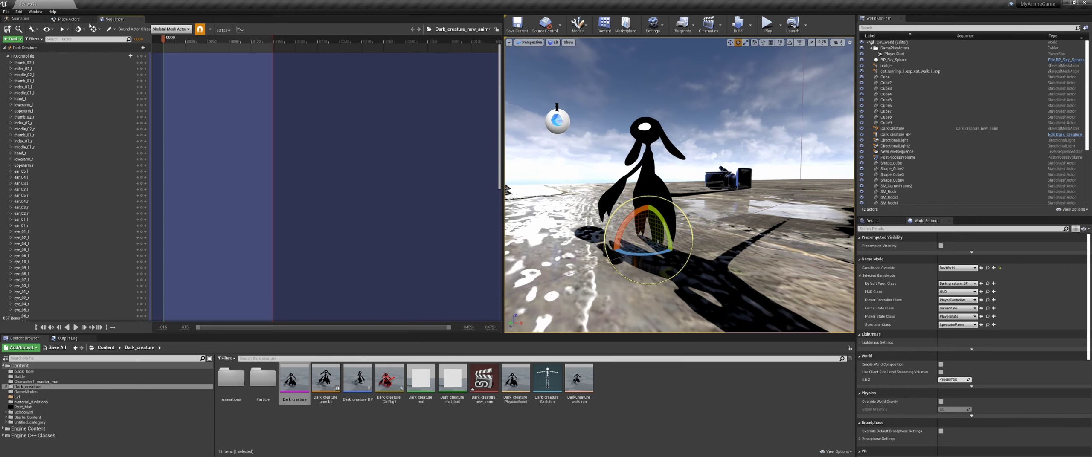
{"action": "left_click", "coordinate": [69, 19]}
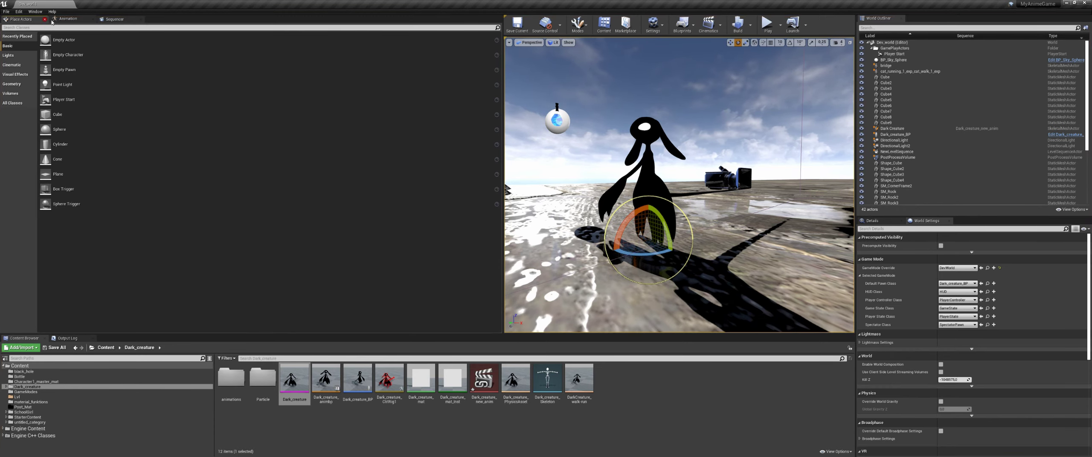
{"action": "left_click", "coordinate": [75, 20]}
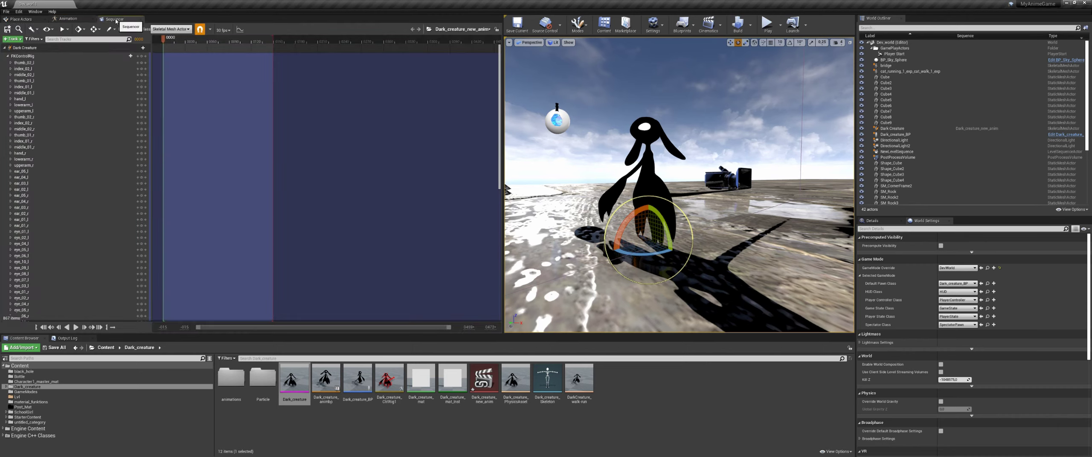
{"action": "left_click", "coordinate": [8, 56]}
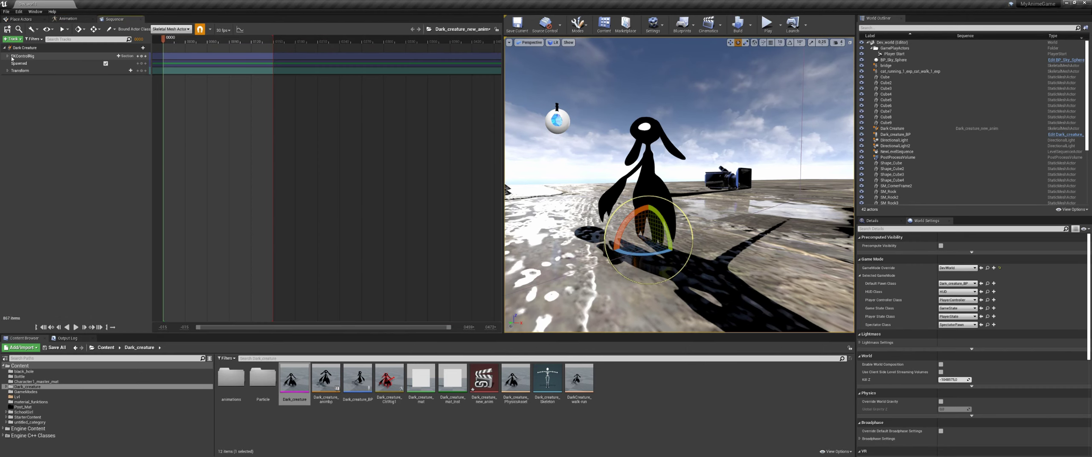
{"action": "left_click", "coordinate": [33, 57]}
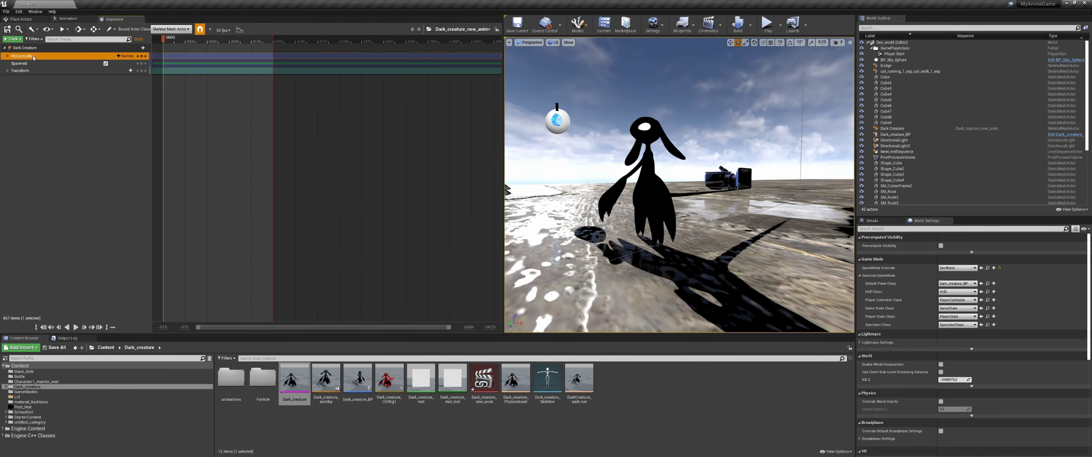
{"action": "key", "text": "Delete"}
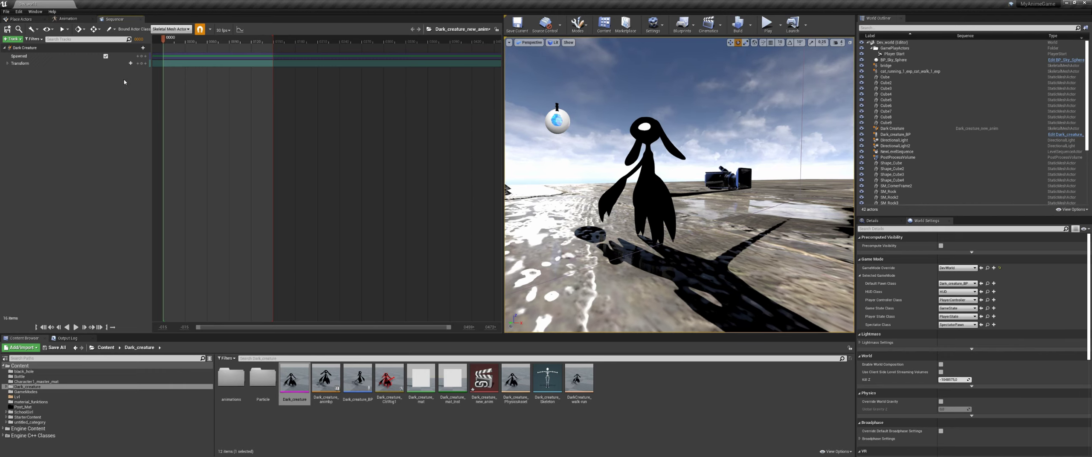
- Add an asset-based control rig track to the Dark Creature using Dark_creature_CtrlRig1
{"action": "left_click", "coordinate": [141, 48]}
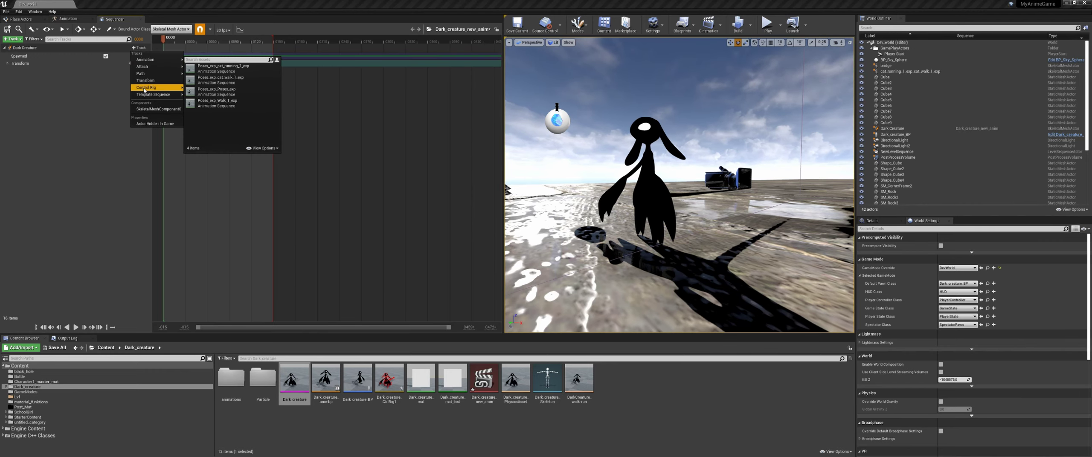
{"action": "mouse_move", "coordinate": [158, 87]}
{"action": "mouse_move", "coordinate": [213, 108]}
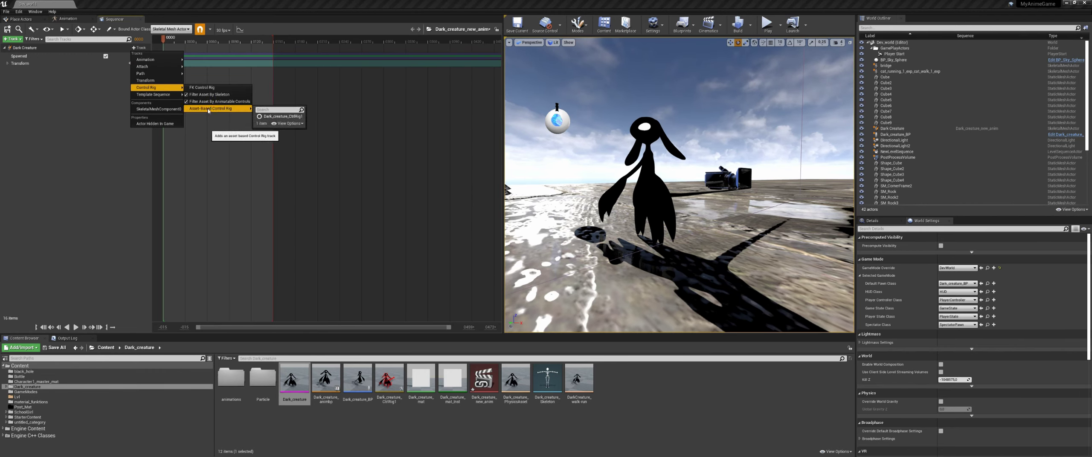
{"action": "left_click", "coordinate": [273, 119]}
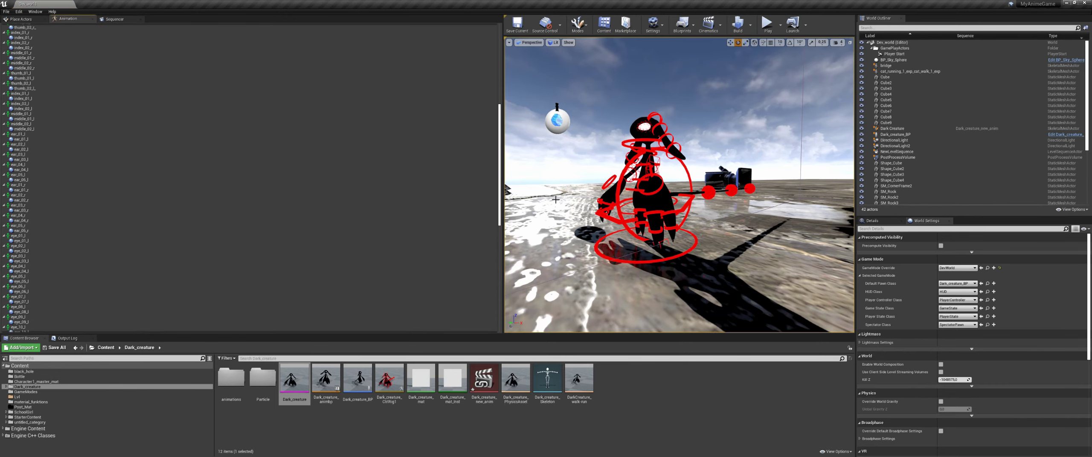
- Select the creature's fist control in the viewport and try the move, rotate and scale gizmos on it
{"action": "mouse_move", "coordinate": [572, 221]}
{"action": "right_mouse_down"}
{"action": "mouse_move", "coordinate": [562, 221]}
{"action": "mouse_move", "coordinate": [571, 221]}
{"action": "right_mouse_up"}
{"action": "key", "text": "w"}
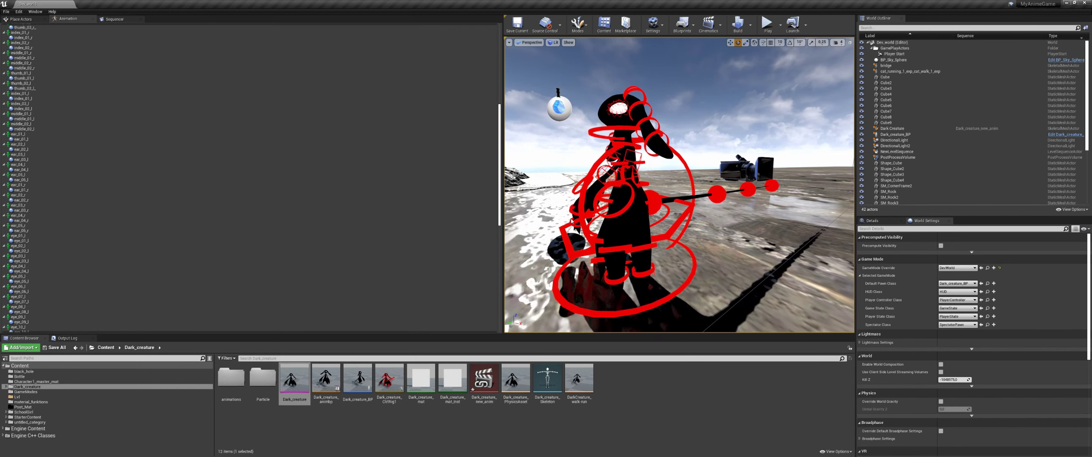
{"action": "left_click", "coordinate": [629, 204]}
{"action": "key", "text": "w"}
{"action": "key", "text": "e"}
{"action": "key", "text": "r"}
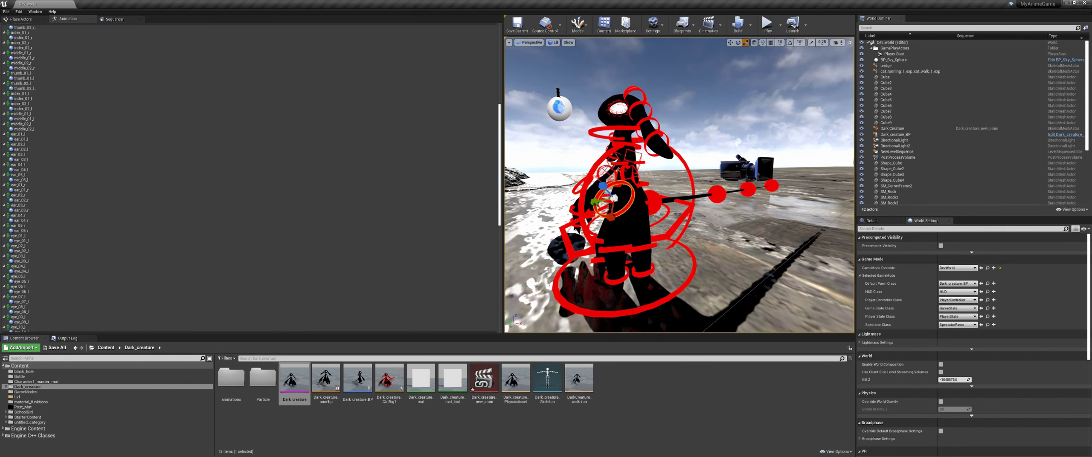
{"action": "left_click_drag", "start_coordinate": [616, 200], "coordinate": [598, 200]}
- Dock the Animation panel alongside the World Outliner so that Sequencer stays visible with it
{"action": "scroll", "coordinate": [104, 107], "scroll_direction": "up", "scroll_amount": 10}
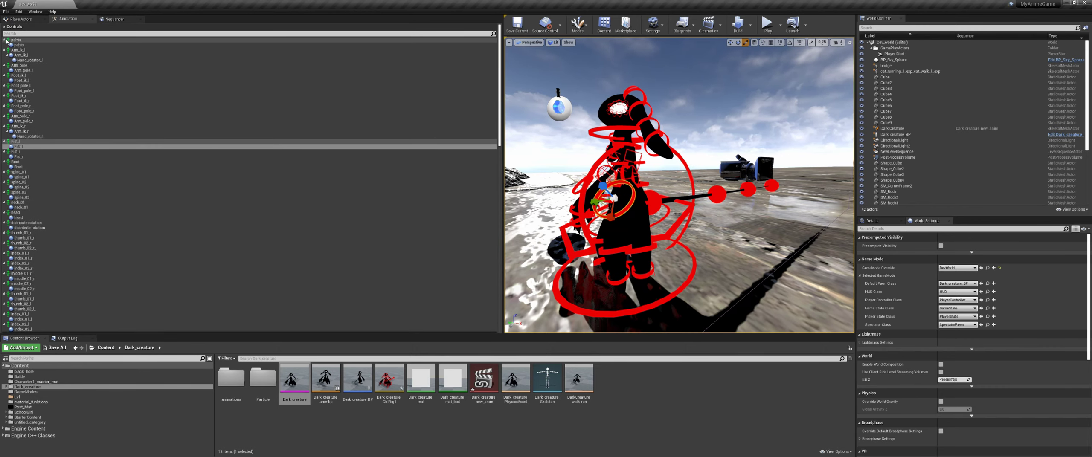
{"action": "scroll", "coordinate": [81, 105], "scroll_direction": "down", "scroll_amount": 20}
{"action": "left_click", "coordinate": [65, 20]}
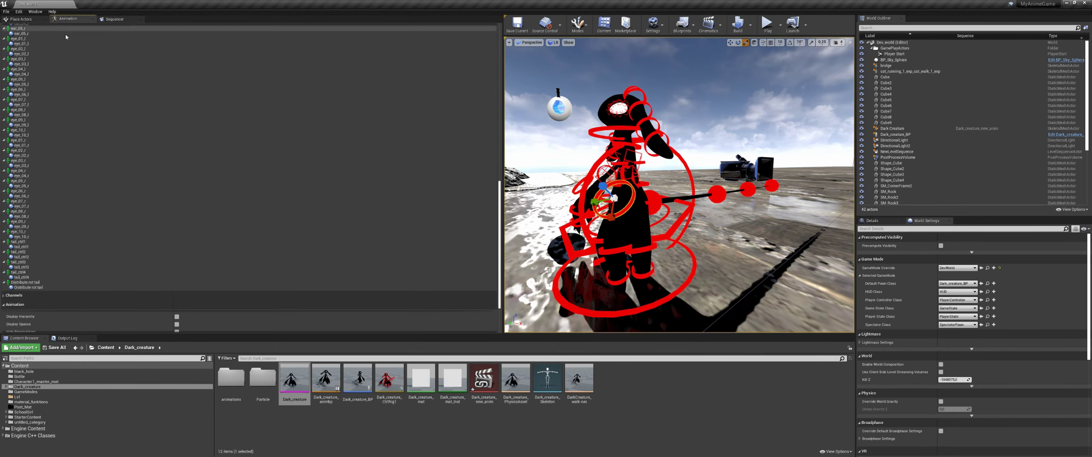
{"action": "scroll", "coordinate": [81, 92], "scroll_direction": "up", "scroll_amount": 2}
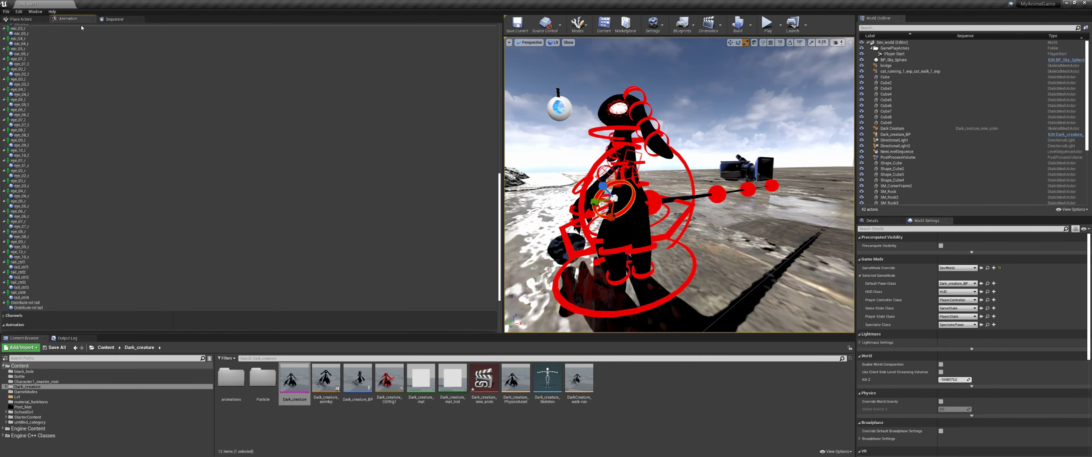
{"action": "left_click_drag", "start_coordinate": [74, 20], "coordinate": [914, 18]}
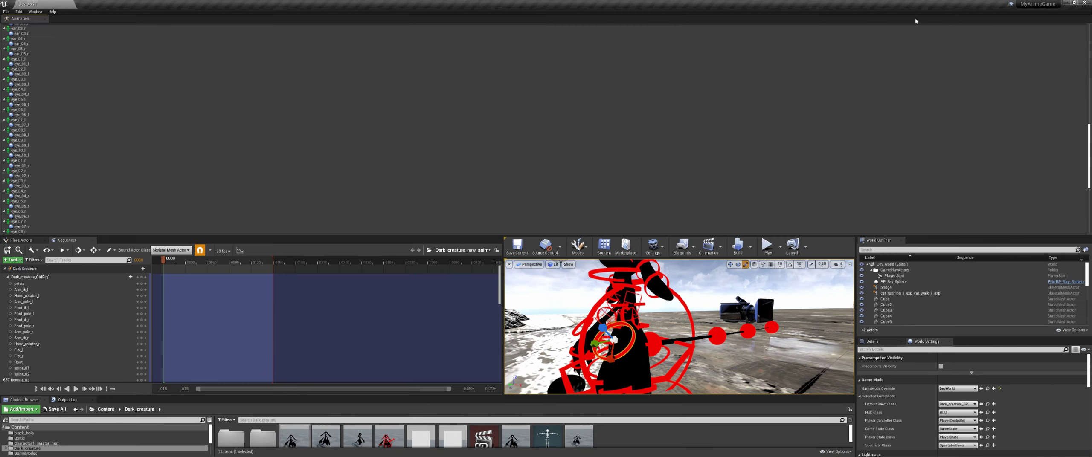
{"action": "left_click_drag", "start_coordinate": [20, 19], "coordinate": [913, 19]}
- Collapse the Controls list in the Animation panel to bring up the animation options
{"action": "scroll", "coordinate": [895, 127], "scroll_direction": "up", "scroll_amount": 10}
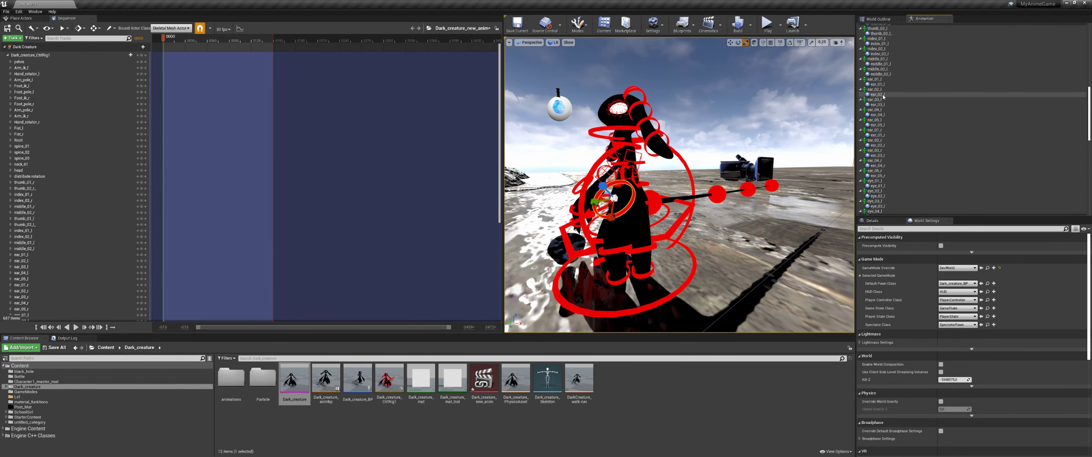
{"action": "scroll", "coordinate": [902, 93], "scroll_direction": "up", "scroll_amount": 2}
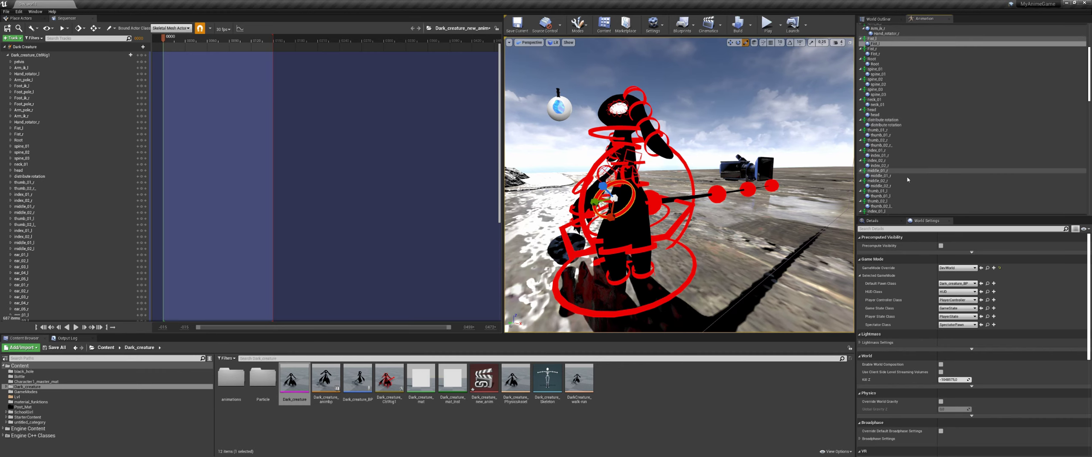
{"action": "scroll", "coordinate": [1064, 75], "scroll_direction": "up", "scroll_amount": 5}
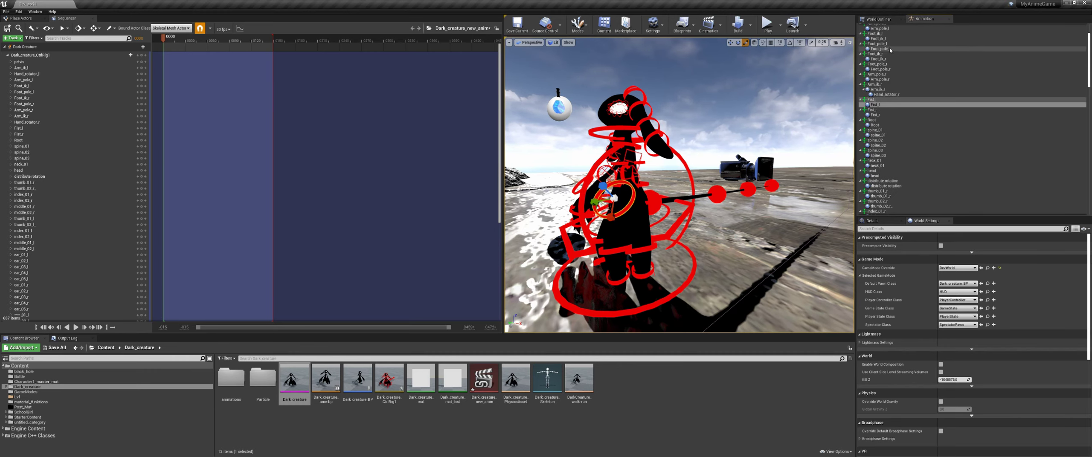
{"action": "left_click", "coordinate": [861, 27]}
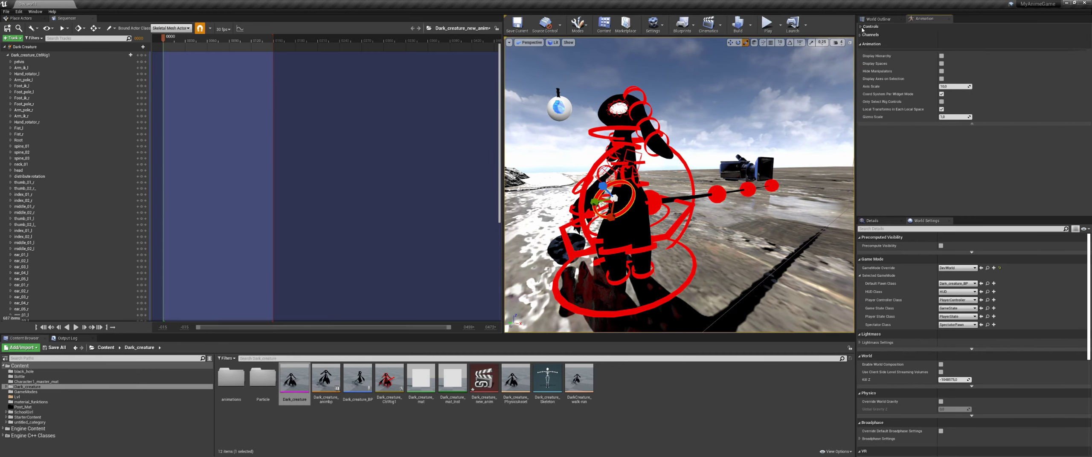
{"action": "left_click", "coordinate": [862, 27]}
{"action": "left_click", "coordinate": [861, 27]}
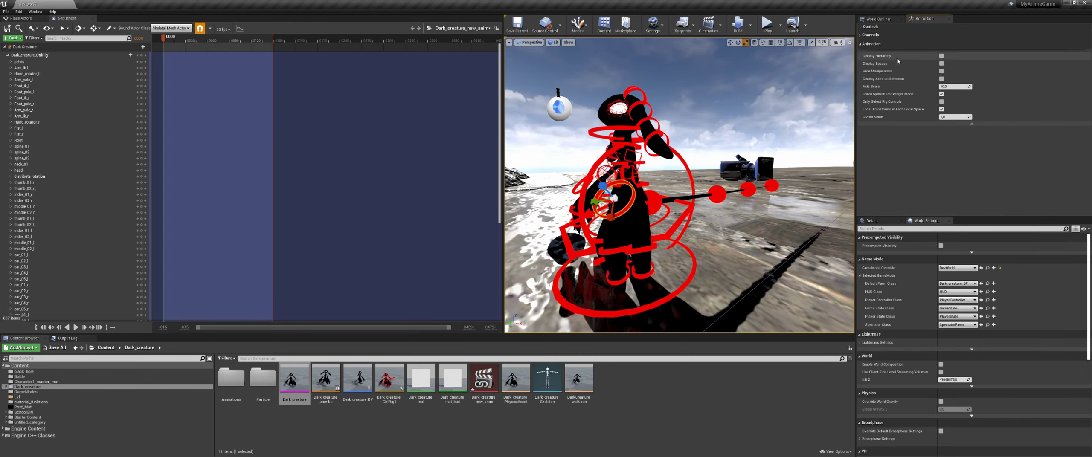
- Preview the Display Hierarchy, Display Spaces and Hide Manipulators options on the rig, leaving each one switched off
{"action": "left_click", "coordinate": [941, 56]}
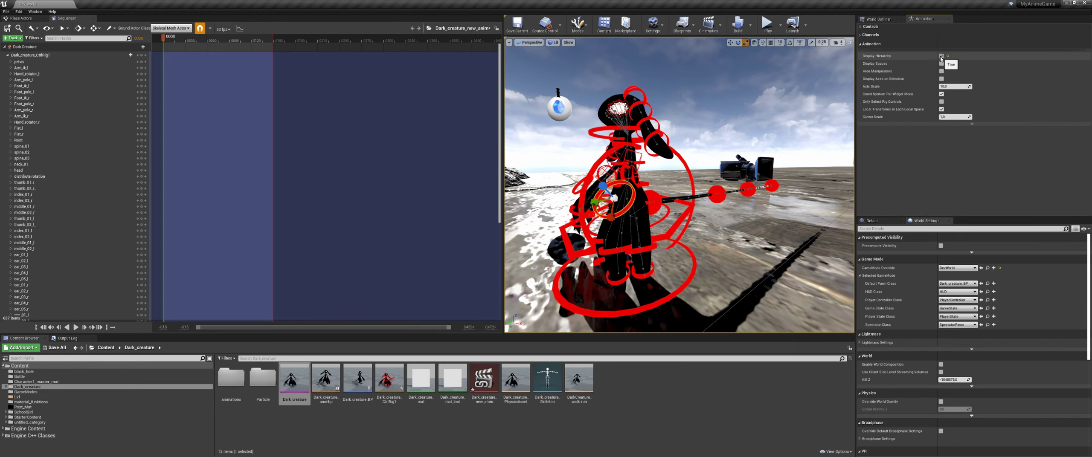
{"action": "left_click", "coordinate": [942, 57]}
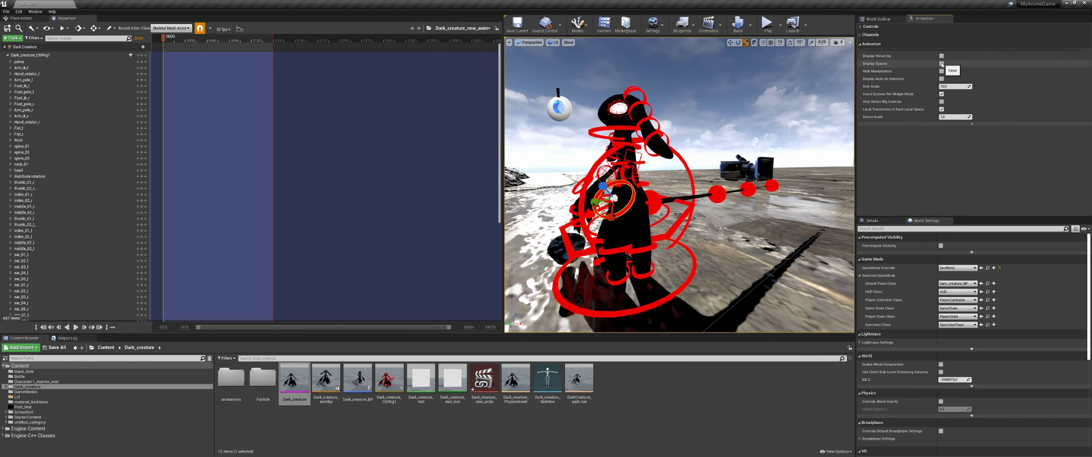
{"action": "left_click", "coordinate": [941, 64]}
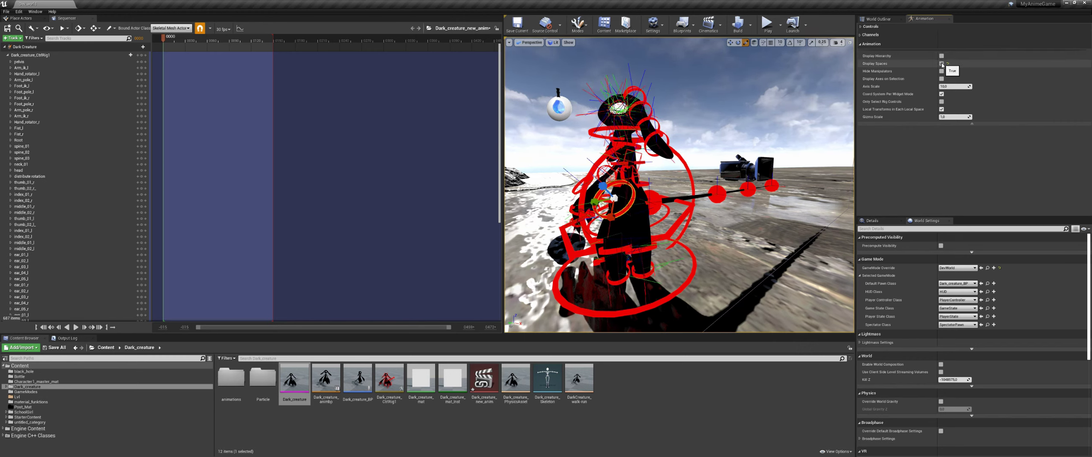
{"action": "left_click", "coordinate": [941, 64]}
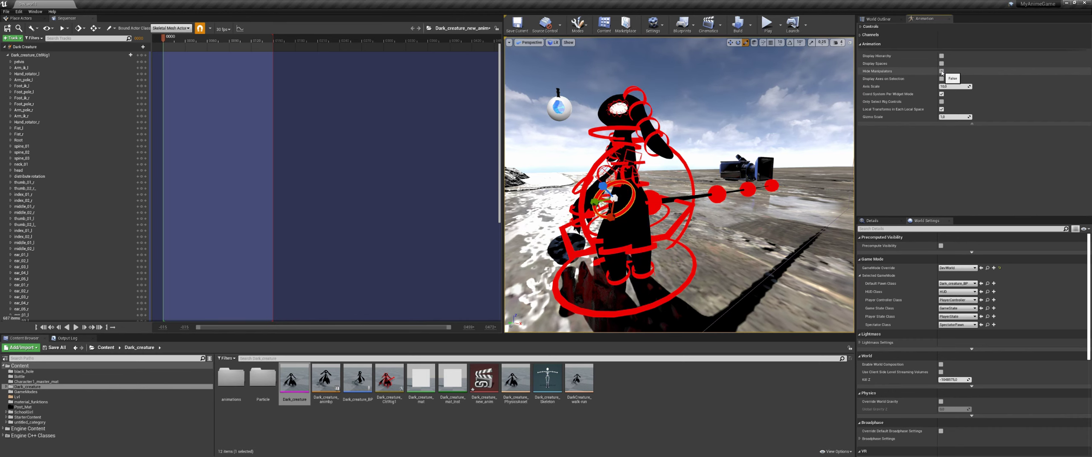
{"action": "left_click", "coordinate": [942, 71]}
{"action": "left_click", "coordinate": [942, 72]}
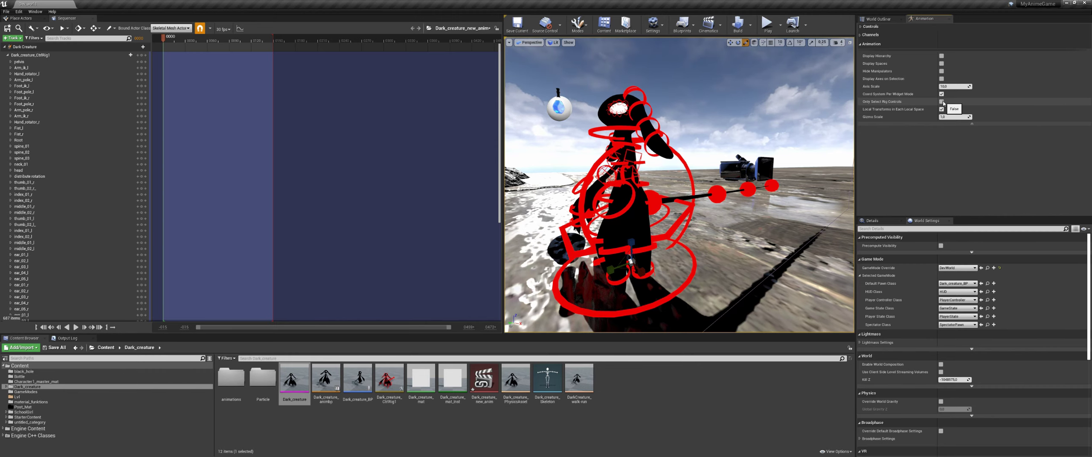
- Enable Only Select Rig Controls and select the ear_02_l control on the creature's head
{"action": "left_click", "coordinate": [647, 95]}
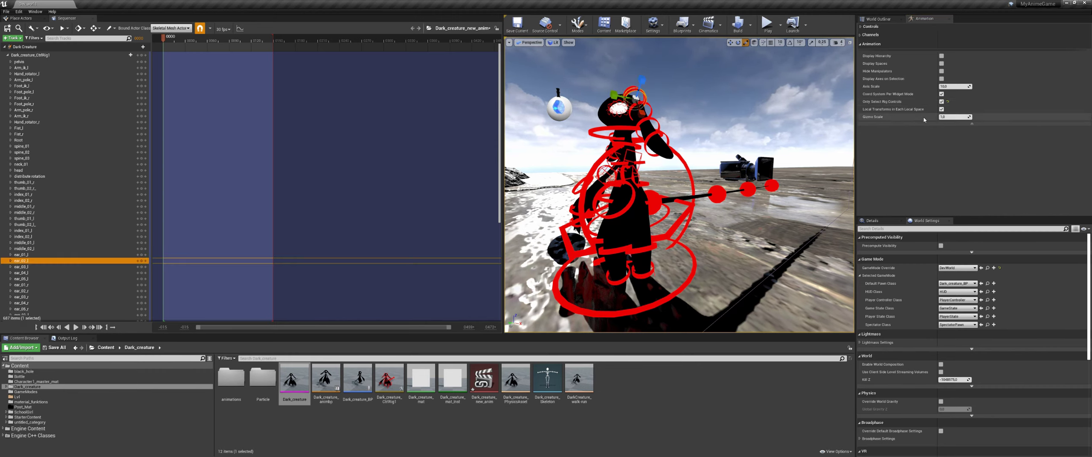
- Switch off Only Select Rig Controls and try a different Gizmo Scale before restoring its default of 1.0
{"action": "left_click", "coordinate": [942, 102]}
{"action": "left_click_drag", "start_coordinate": [954, 116], "coordinate": [968, 118]}
{"action": "left_click", "coordinate": [976, 116]}
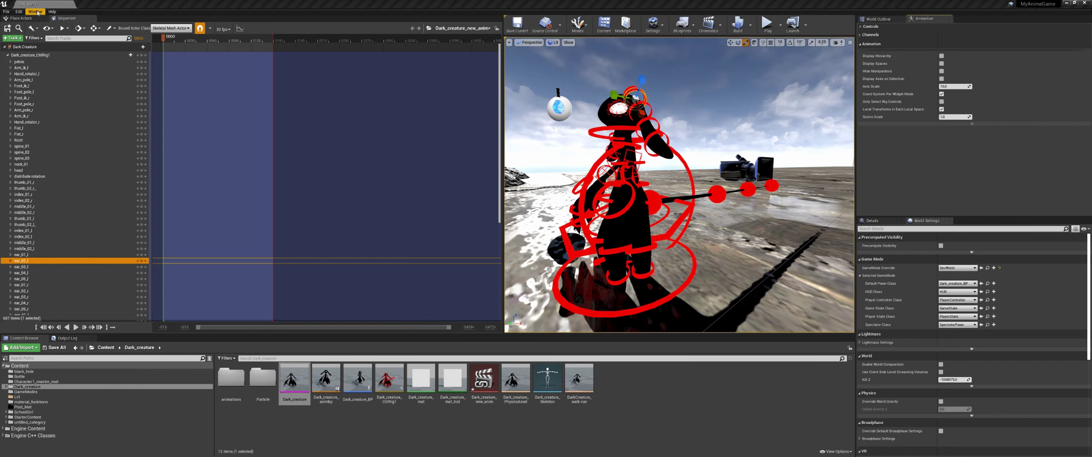
- Search the Editor Preferences for "arc rot" and turn on Enable Arcball Rotate for the level viewports
{"action": "left_click", "coordinate": [19, 11]}
{"action": "left_click", "coordinate": [41, 95]}
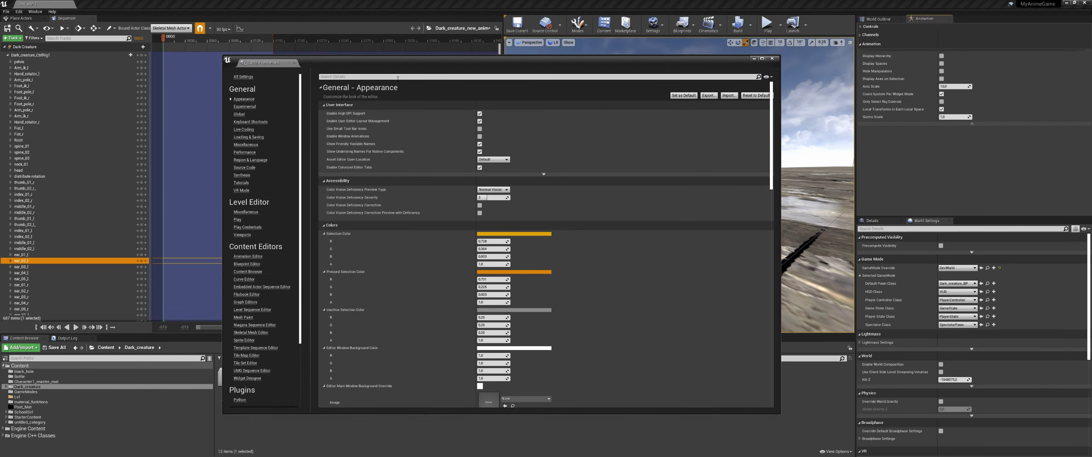
{"action": "left_click", "coordinate": [398, 77]}
{"action": "type", "text": "arc"}
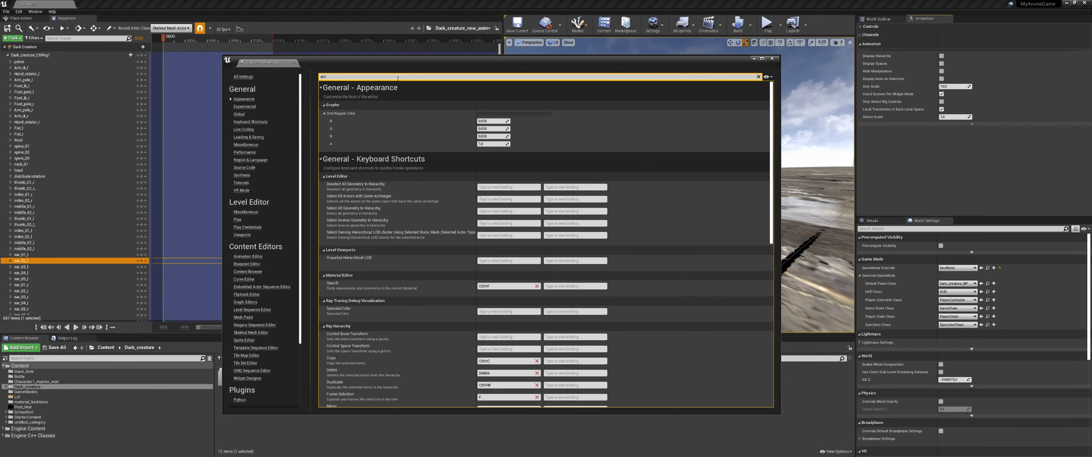
{"action": "type", "text": " rot"}
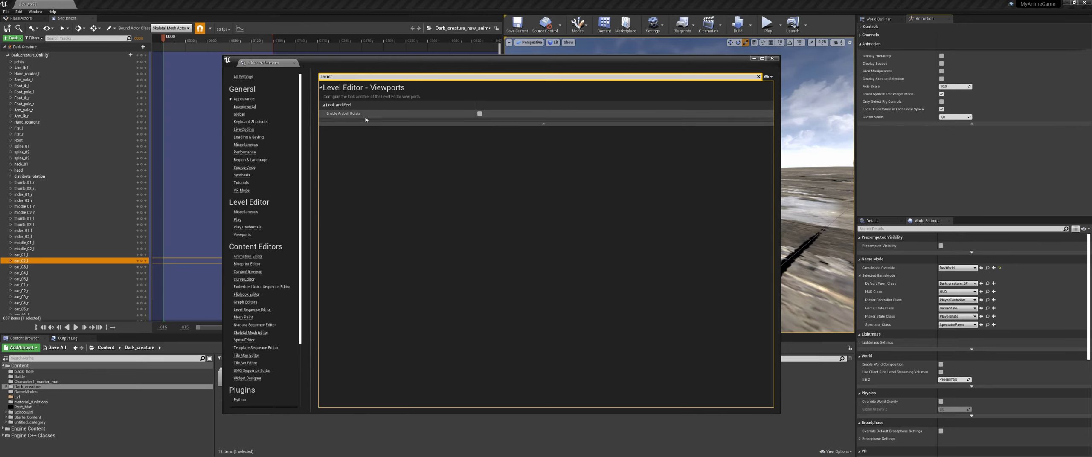
{"action": "left_click", "coordinate": [479, 114]}
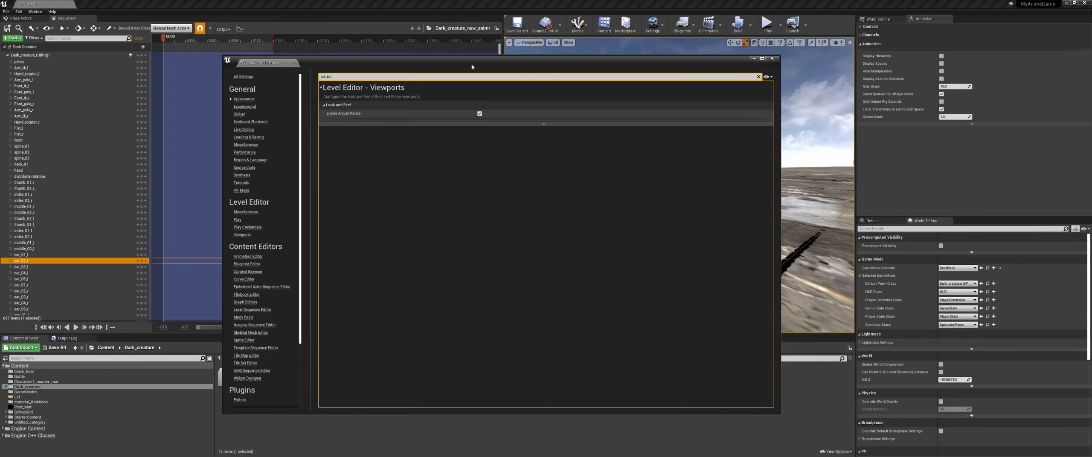
- Move the preferences window aside, select the ear_02_l control and rotate it freely with the arcball gizmo
{"action": "left_click_drag", "start_coordinate": [472, 64], "coordinate": [1091, 62]}
{"action": "left_click", "coordinate": [718, 193]}
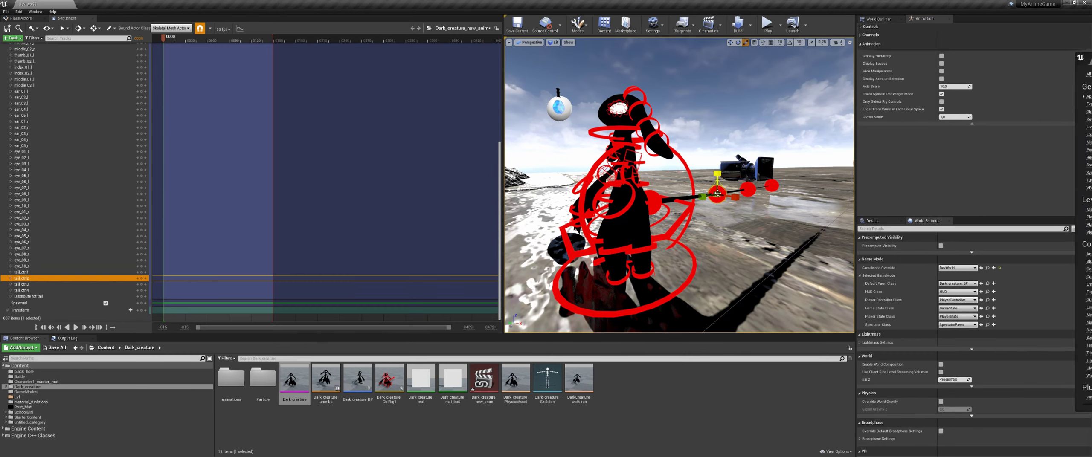
{"action": "left_click", "coordinate": [640, 91]}
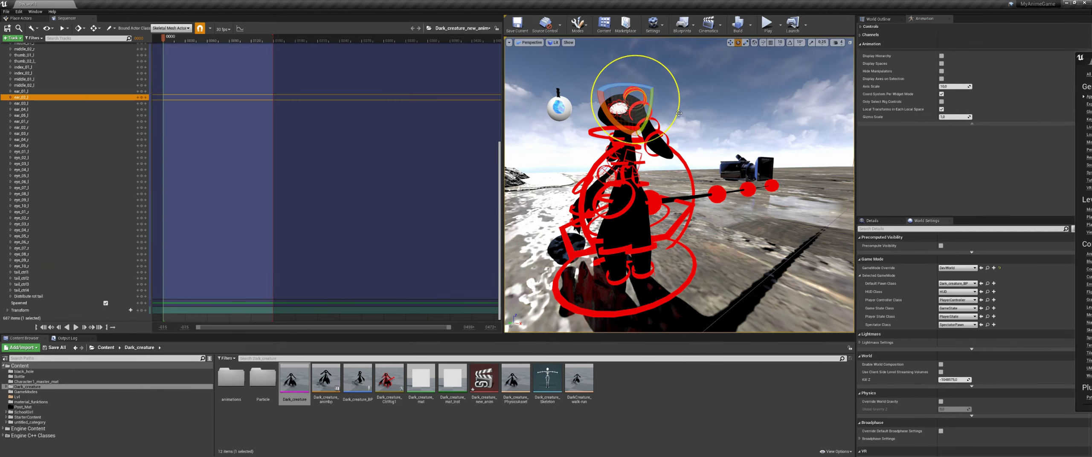
{"action": "middle_click_drag", "start_coordinate": [701, 134], "coordinate": [674, 122]}
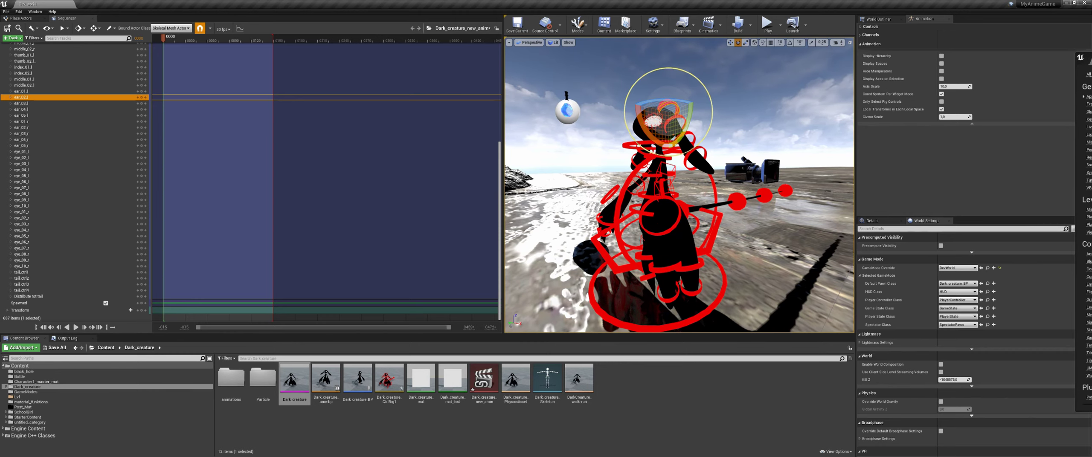
{"action": "left_click_drag", "start_coordinate": [673, 123], "coordinate": [666, 128]}
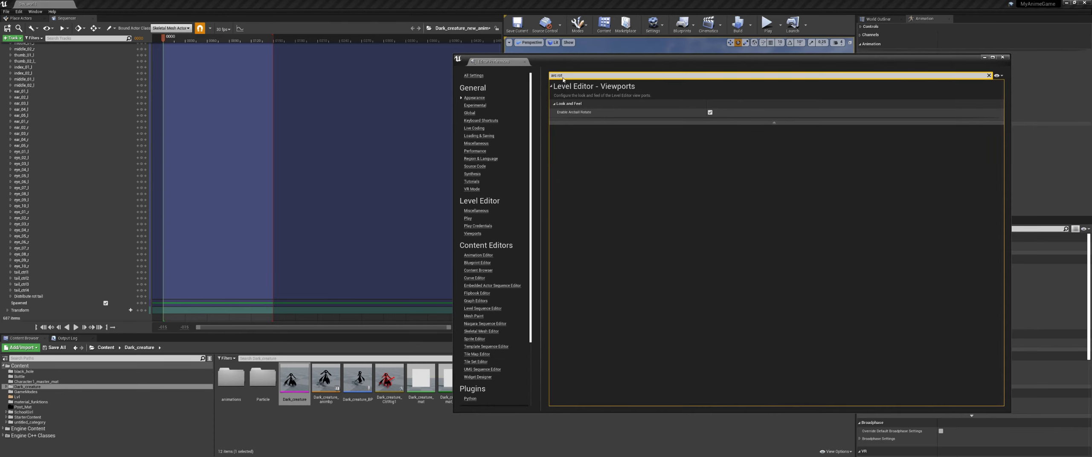
- Look up the Enable Screen Rotate preference with "screen rot" and test screen-space rotation on the ear_02_l control
{"action": "left_click", "coordinate": [573, 76]}
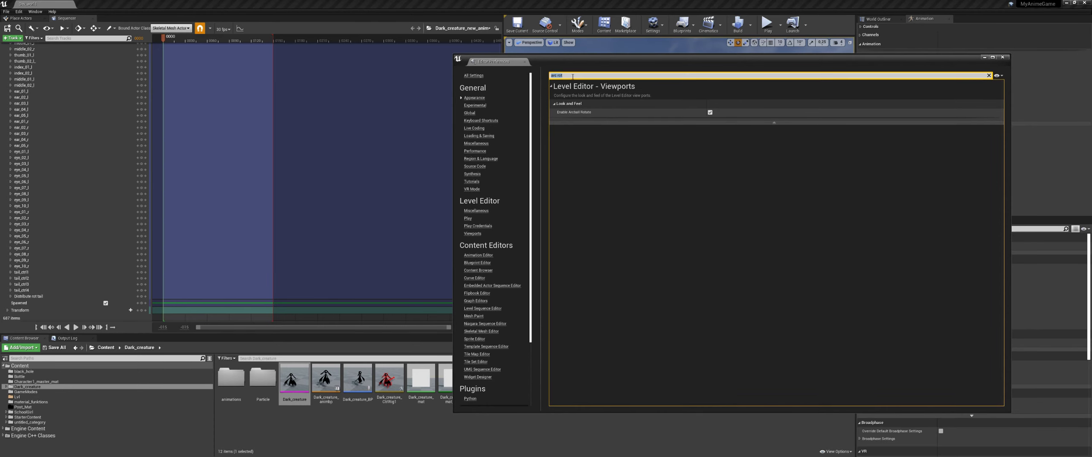
{"action": "type", "text": "screen r"}
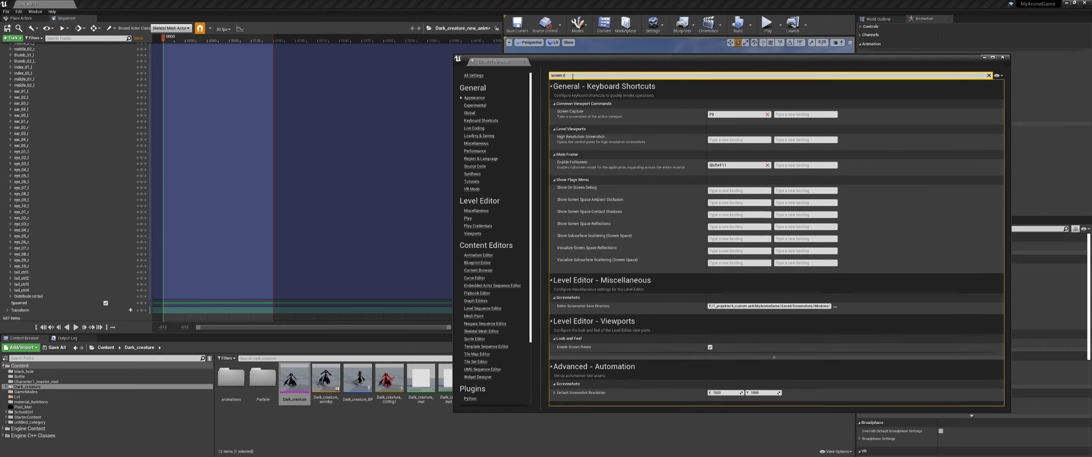
{"action": "type", "text": "ot"}
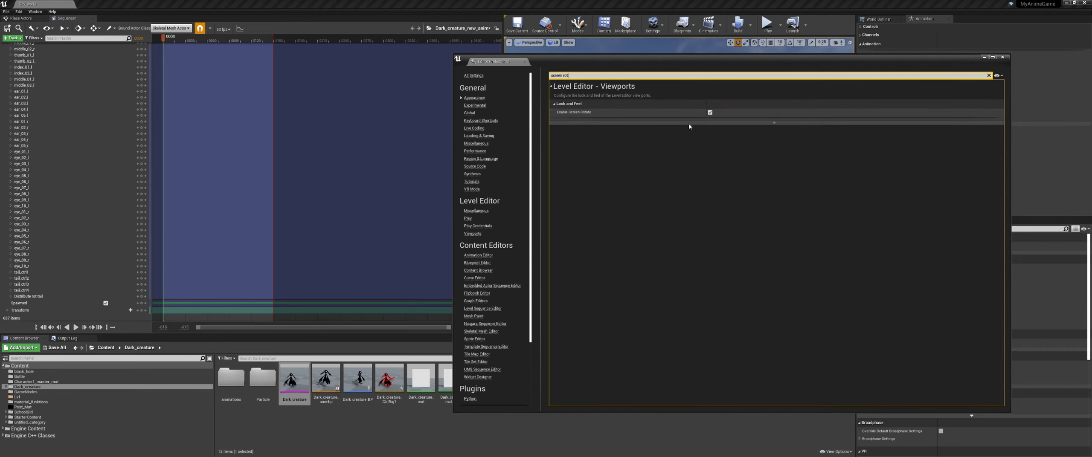
{"action": "left_click", "coordinate": [989, 76]}
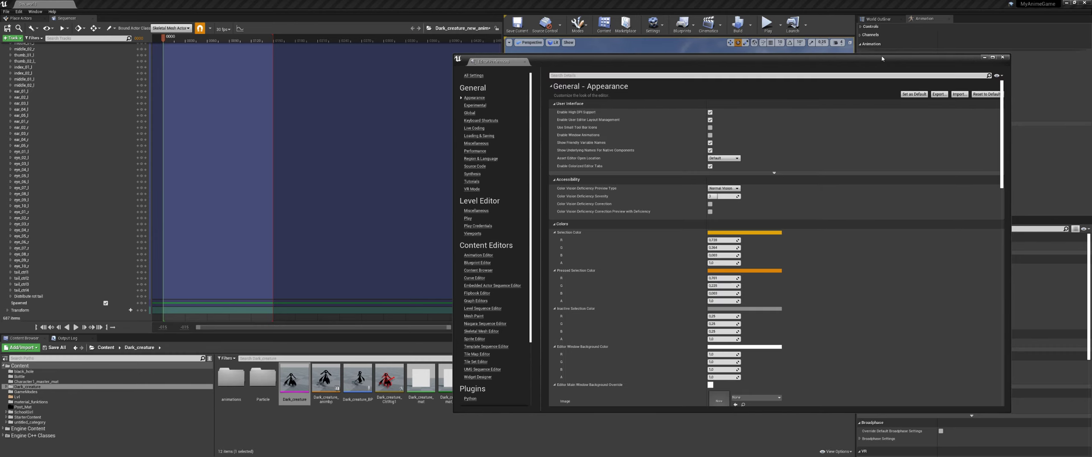
{"action": "left_click_drag", "start_coordinate": [882, 59], "coordinate": [1091, 53]}
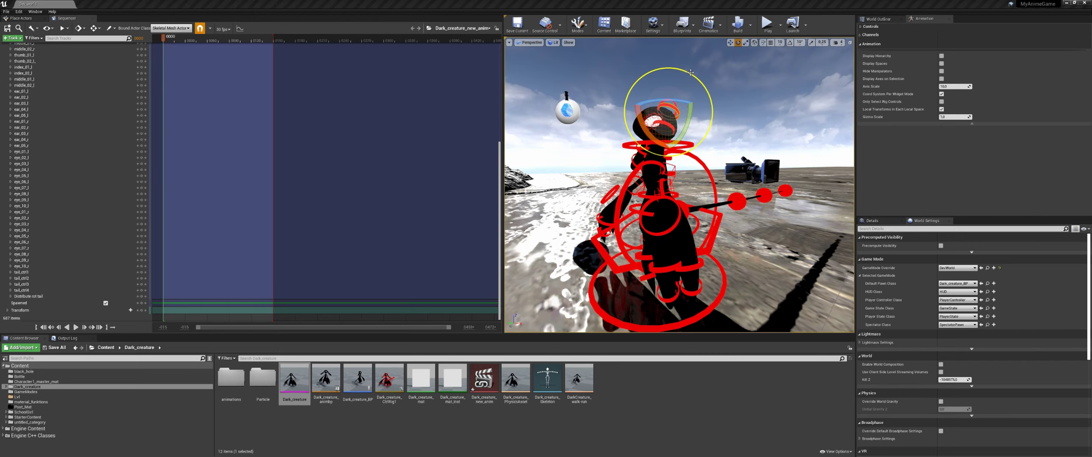
{"action": "left_click_drag", "start_coordinate": [691, 73], "coordinate": [597, 106]}
- Select the ear_01_l control on the creature's head and rotate the whole ear upward
{"action": "left_click_drag", "start_coordinate": [714, 96], "coordinate": [713, 181], "text": "alt"}
{"action": "left_click_drag", "start_coordinate": [712, 182], "coordinate": [840, 180], "text": "alt"}
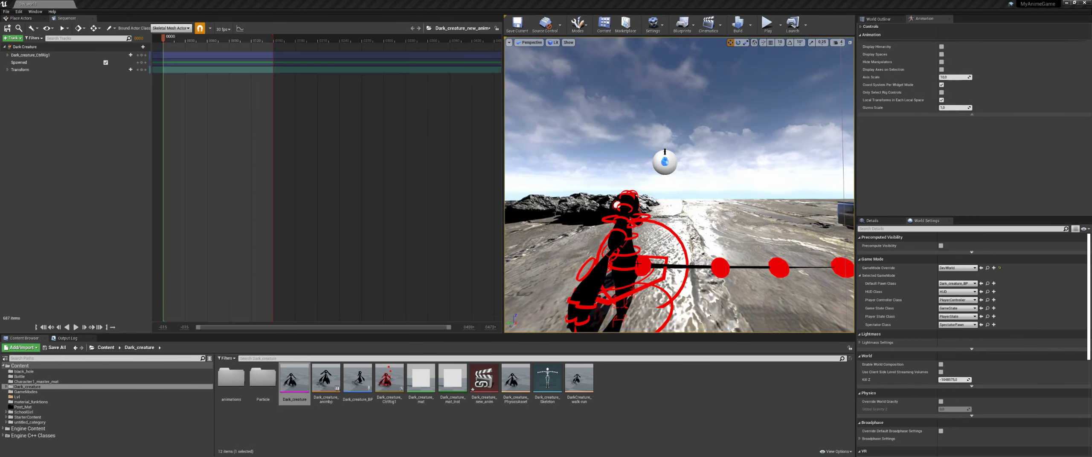
{"action": "middle_click_drag", "start_coordinate": [687, 253], "coordinate": [717, 220], "text": "alt"}
{"action": "left_click_drag", "start_coordinate": [717, 219], "coordinate": [764, 226], "text": "alt"}
{"action": "scroll", "coordinate": [699, 179], "scroll_direction": "up", "scroll_amount": 4}
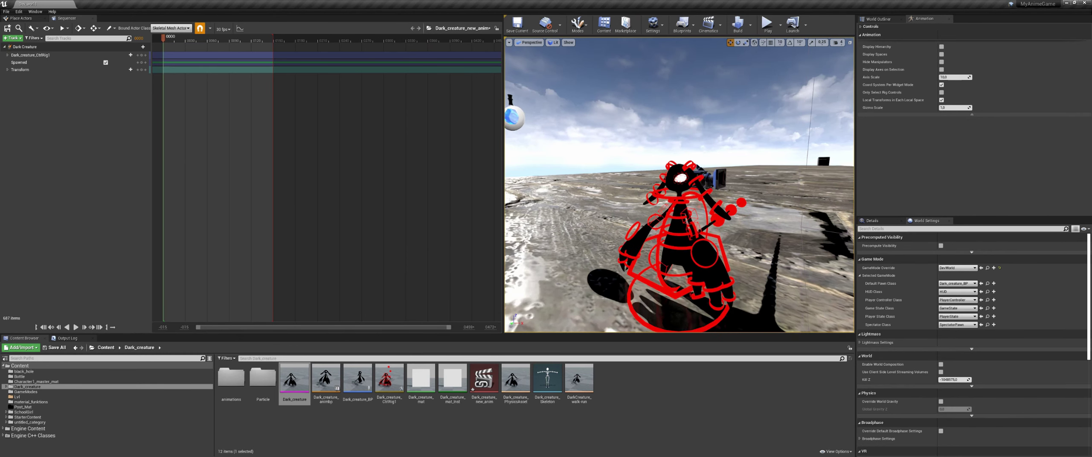
{"action": "left_click", "coordinate": [697, 164]}
{"action": "key", "text": "e"}
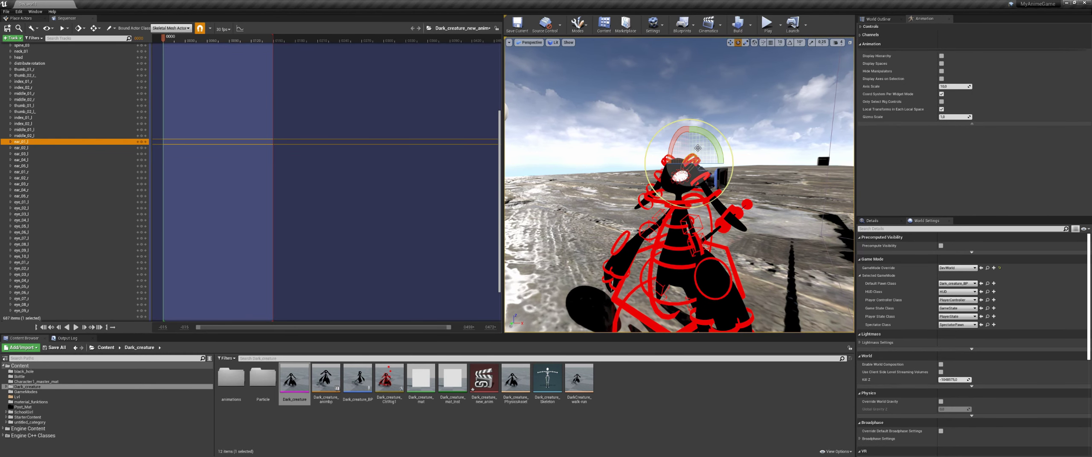
{"action": "left_click_drag", "start_coordinate": [699, 150], "coordinate": [516, 178]}
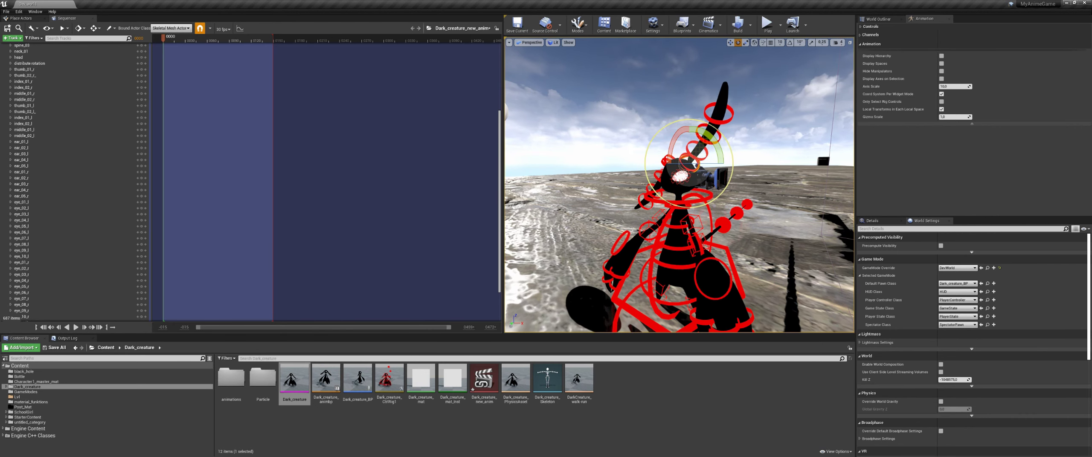
- Reselect ear_01_l, expand its channels in Sequencer and set its Rotation Roll, Pitch and Yaw to 0
{"action": "middle_click_drag", "start_coordinate": [679, 184], "coordinate": [708, 196]}
{"action": "left_click", "coordinate": [709, 216]}
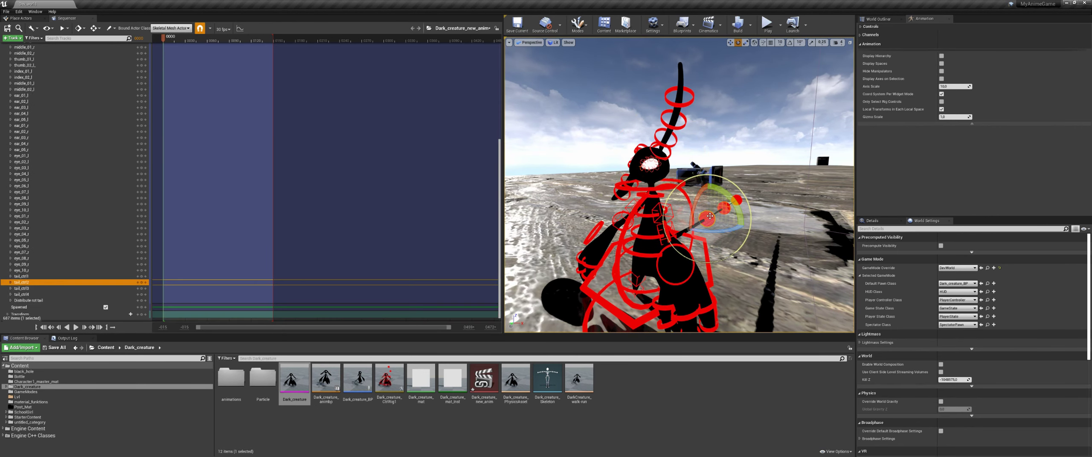
{"action": "left_click", "coordinate": [655, 149]}
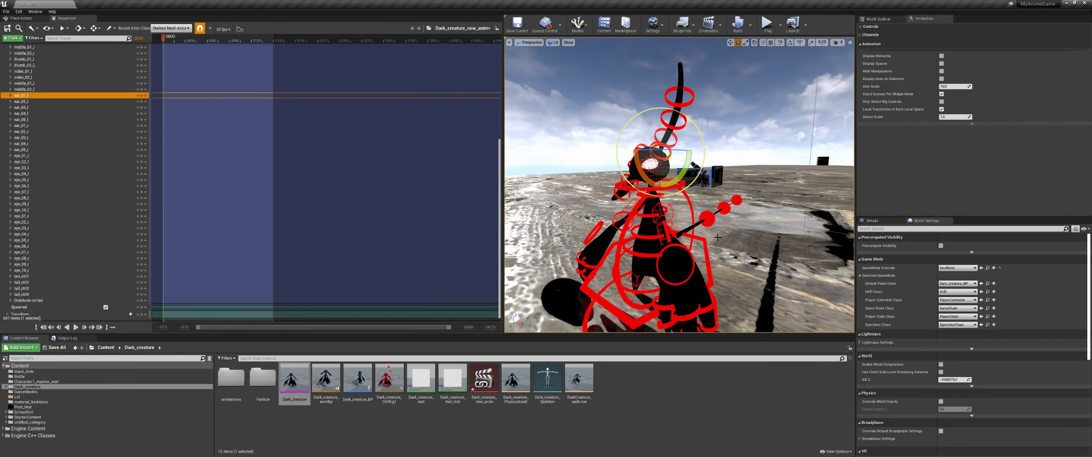
{"action": "left_click_drag", "start_coordinate": [717, 237], "coordinate": [720, 241], "text": "alt"}
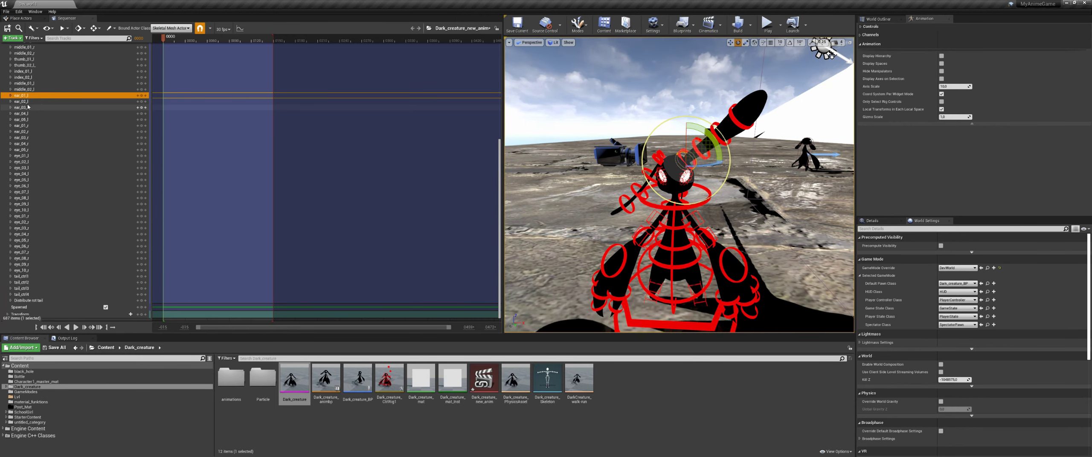
{"action": "left_click", "coordinate": [11, 96]}
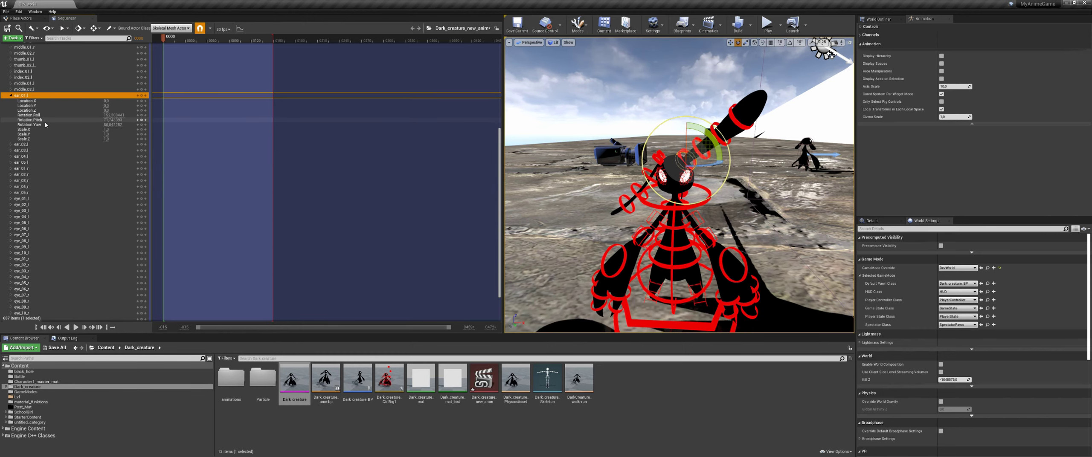
{"action": "type", "text": "0"}
{"action": "key", "text": "Return"}
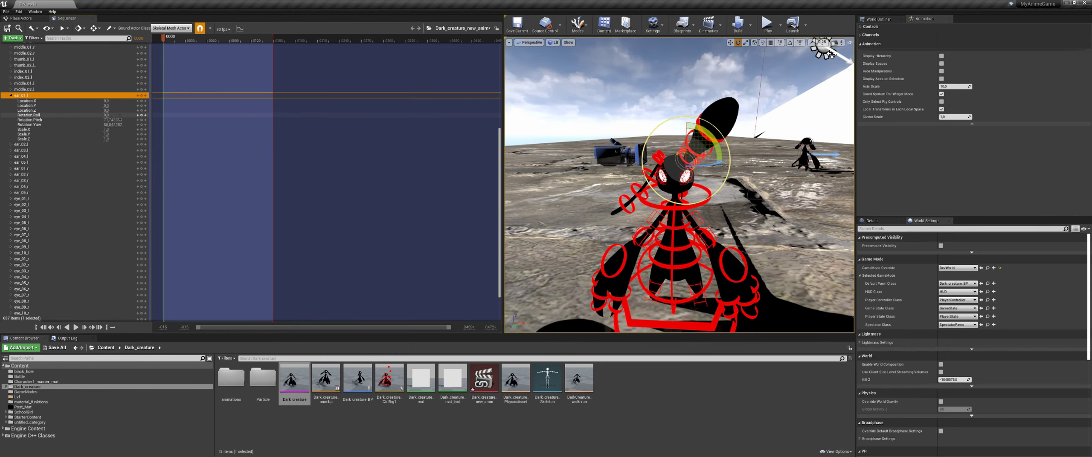
{"action": "left_click", "coordinate": [119, 120]}
{"action": "type", "text": "0"}
{"action": "key", "text": "Return"}
{"action": "left_click", "coordinate": [119, 125]}
{"action": "type", "text": "0"}
{"action": "key", "text": "Return"}
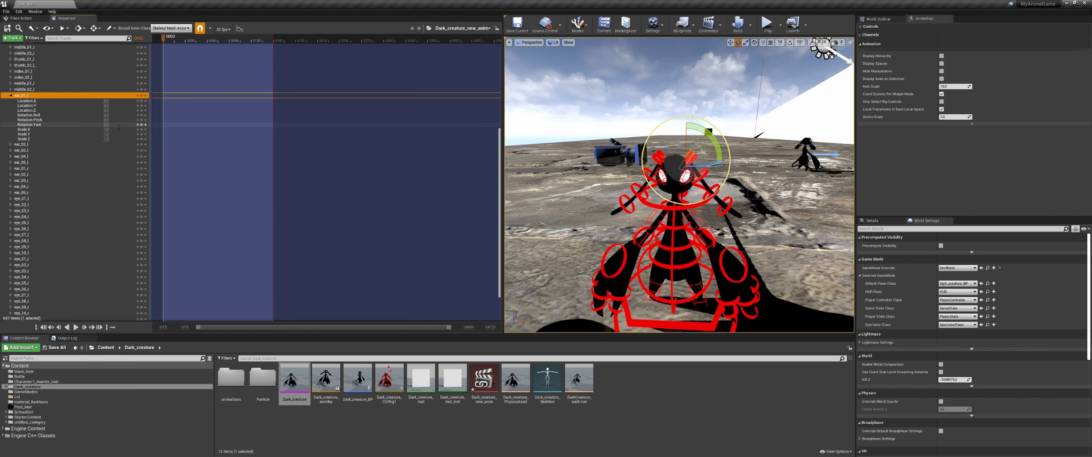
- Reset the transforms of the selected ear_01_l control and look at the options available for its track
{"action": "key", "text": "ctrl+g"}
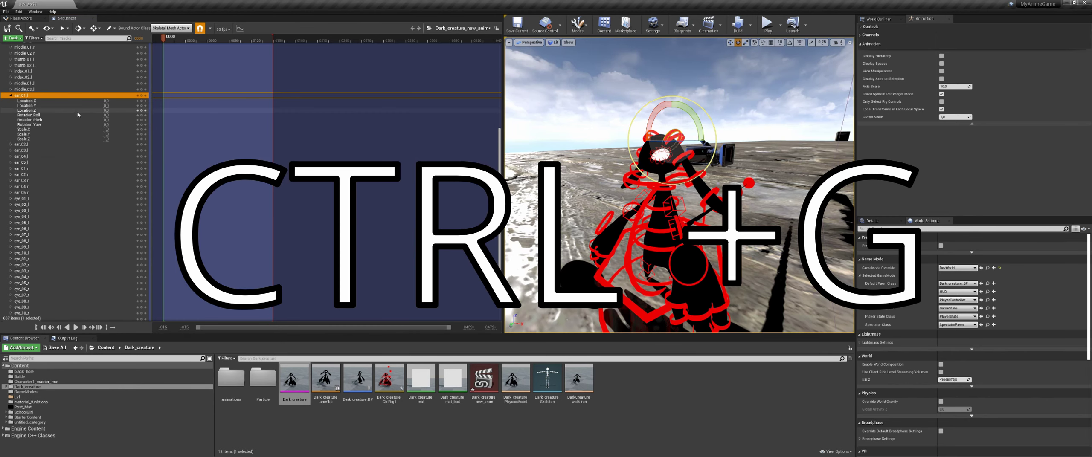
{"action": "right_click", "coordinate": [57, 97]}
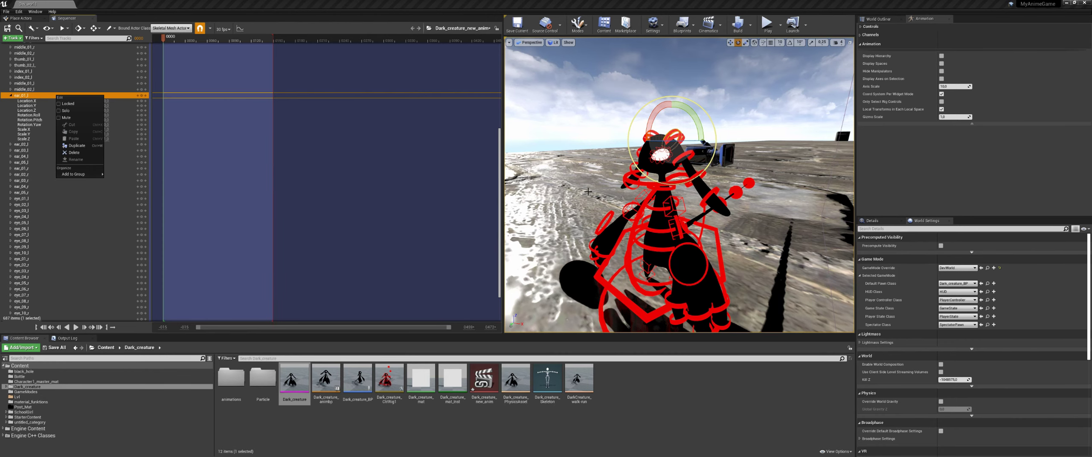
{"action": "left_click_drag", "start_coordinate": [737, 231], "coordinate": [644, 232], "text": "alt"}
{"action": "left_click_drag", "start_coordinate": [726, 253], "coordinate": [750, 245], "text": "alt"}
{"action": "left_click", "coordinate": [698, 191]}
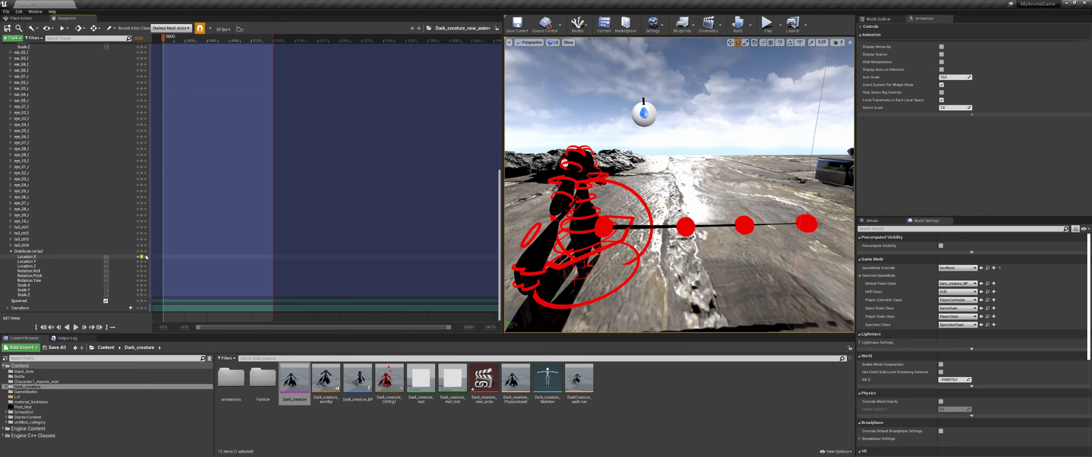
- Key all channels of the tail's rotation-distribution control at the start, and scrub the timeline forward and back to check the tail pose
{"action": "left_click", "coordinate": [141, 251]}
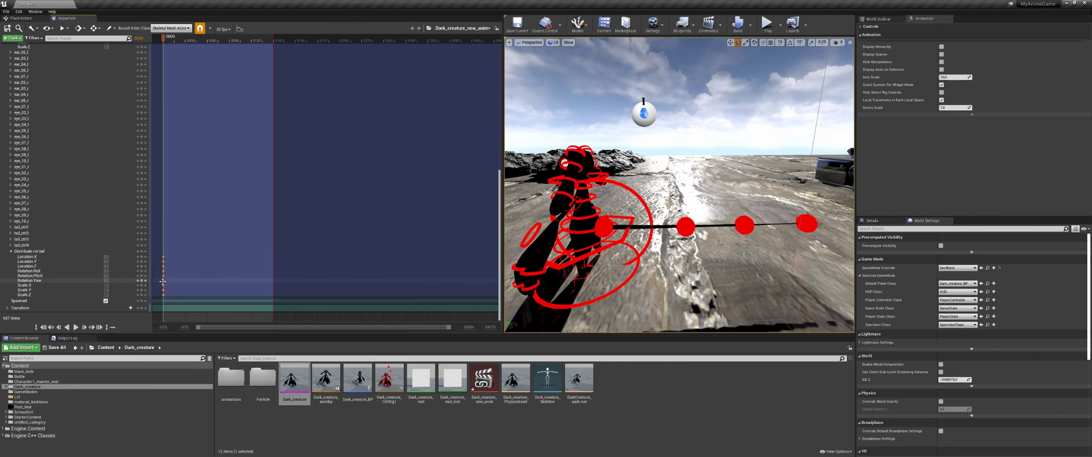
{"action": "left_click_drag", "start_coordinate": [163, 39], "coordinate": [193, 39]}
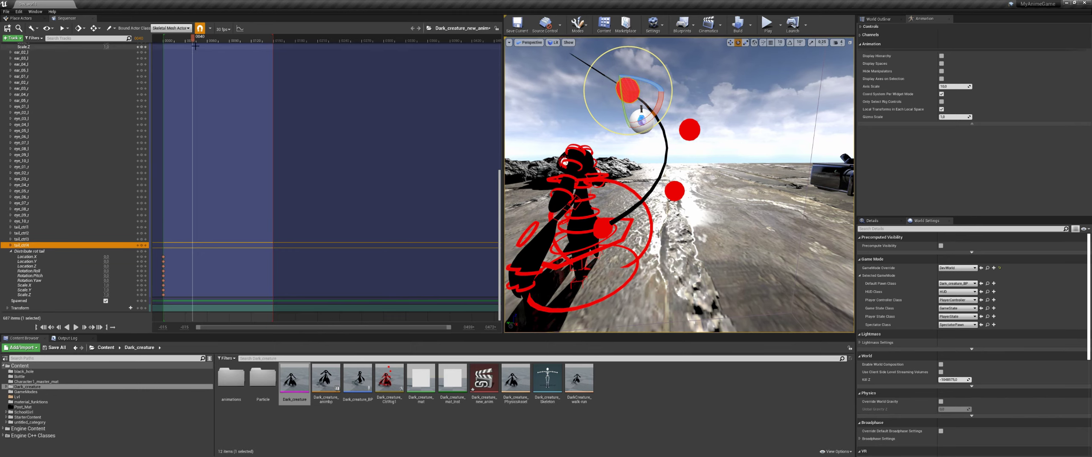
{"action": "left_click_drag", "start_coordinate": [192, 38], "coordinate": [172, 43]}
{"action": "left_click_drag", "start_coordinate": [165, 42], "coordinate": [162, 42]}
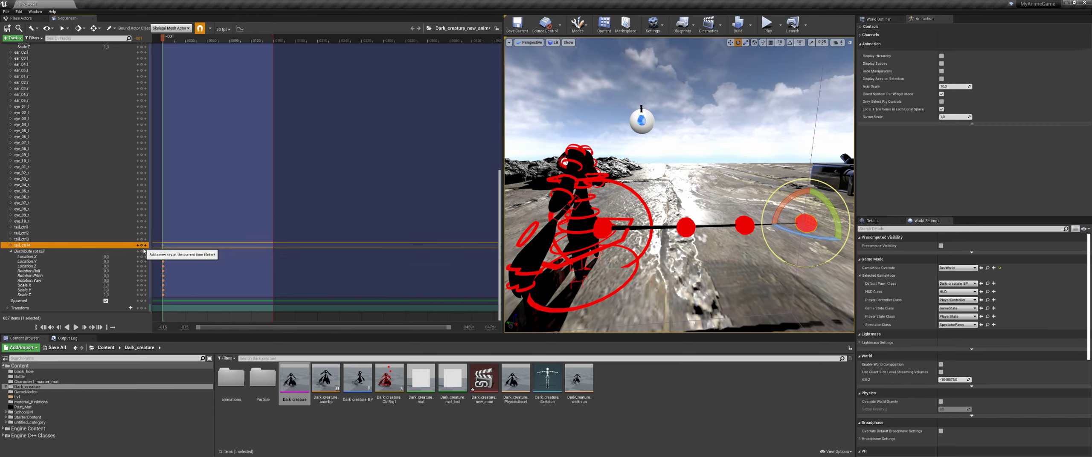
- Add keys to the individual tail controls, including tail_ctrl1 and tail_ctrl2, at the start of the timeline
{"action": "left_click", "coordinate": [751, 229]}
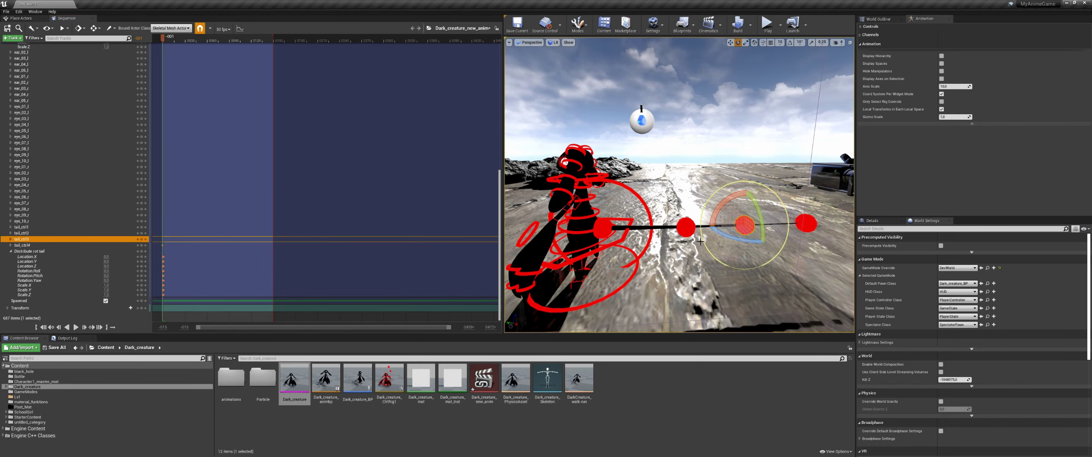
{"action": "left_click", "coordinate": [141, 234]}
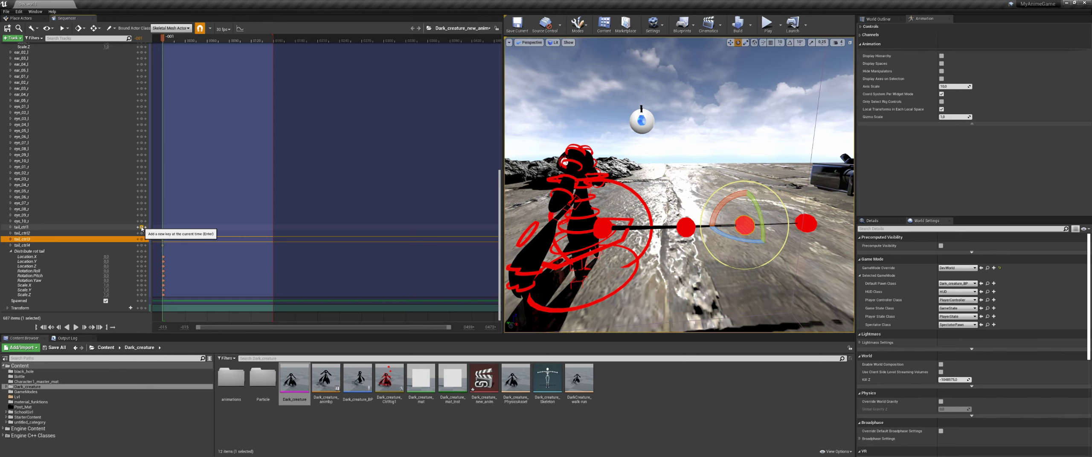
{"action": "left_click", "coordinate": [142, 227]}
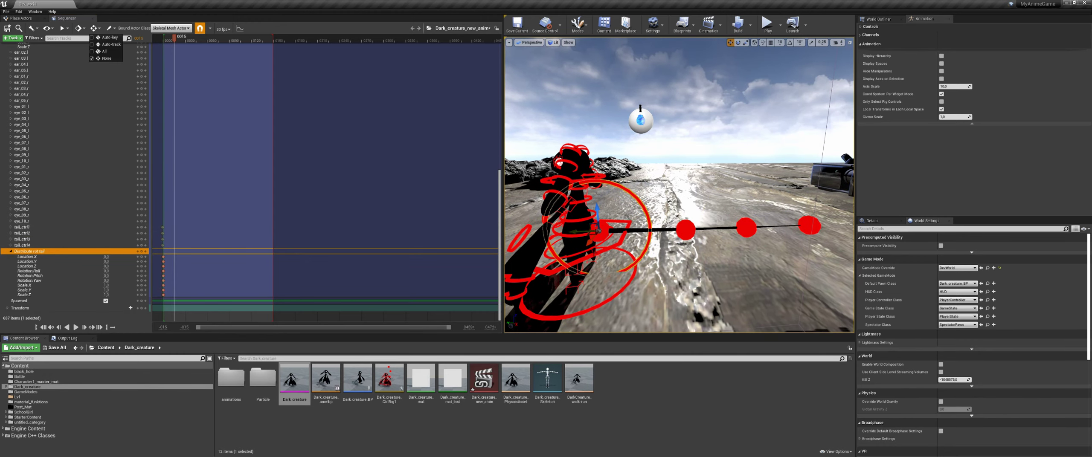
- Set the Sequencer's automatic keying option to All
{"action": "mouse_move", "coordinate": [632, 237]}
{"action": "middle_mouse_down"}
{"action": "mouse_move", "coordinate": [664, 237]}
{"action": "mouse_move", "coordinate": [648, 242]}
{"action": "middle_mouse_up"}
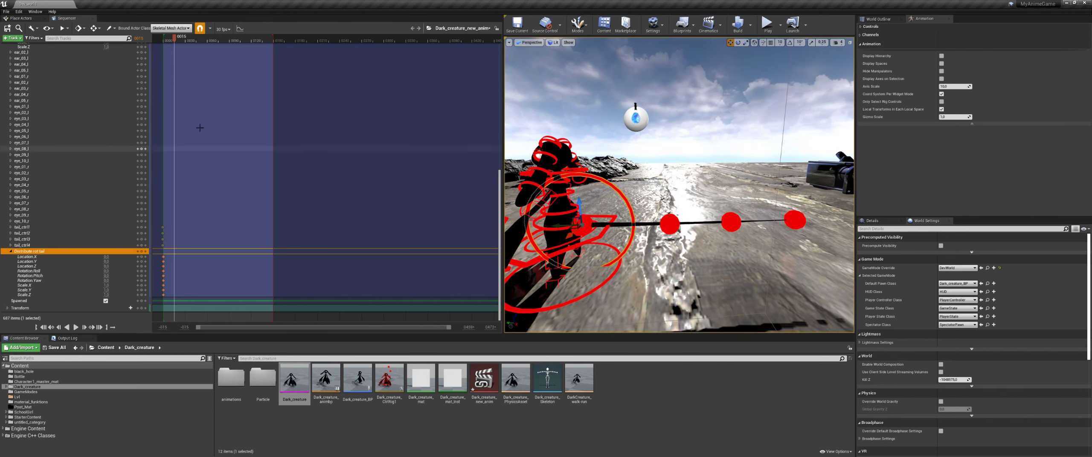
{"action": "left_click", "coordinate": [97, 33]}
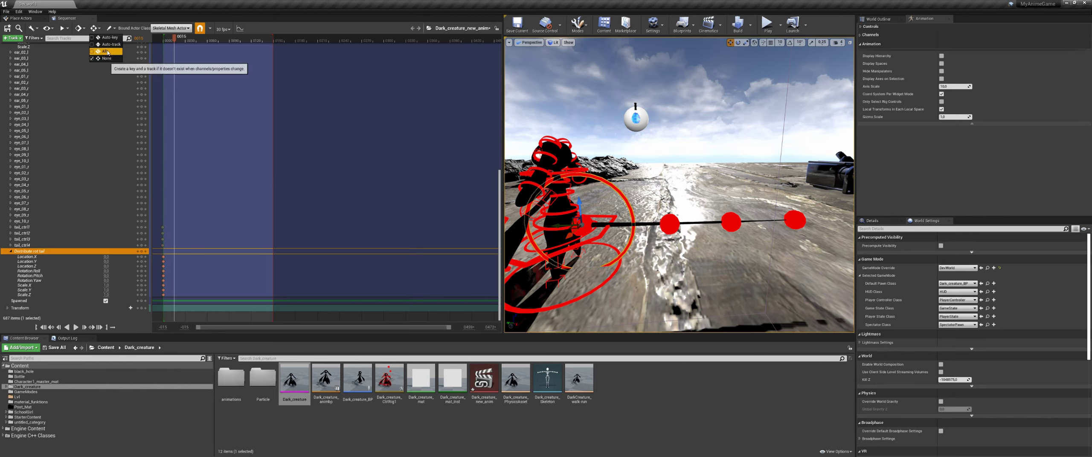
{"action": "left_click", "coordinate": [104, 51]}
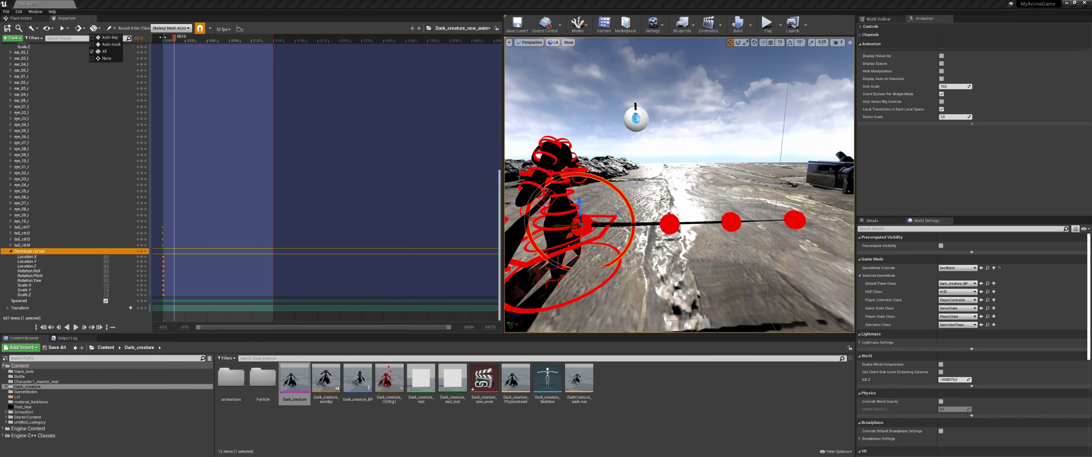
- At frame 20, rotate the tail's rotation-distribution control so the tail curls upward
{"action": "left_click_drag", "start_coordinate": [174, 39], "coordinate": [179, 38]}
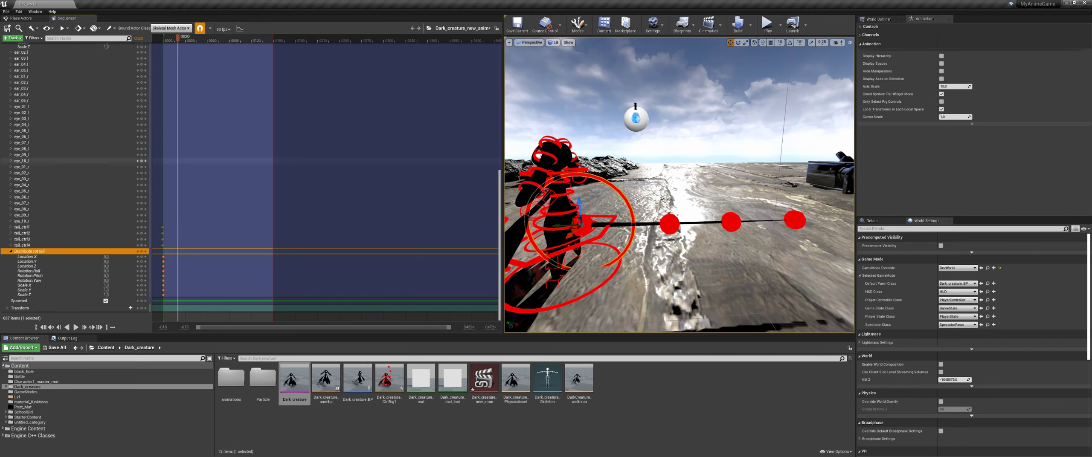
{"action": "middle_click_drag", "start_coordinate": [632, 213], "coordinate": [622, 212]}
{"action": "key", "text": "e"}
{"action": "left_click_drag", "start_coordinate": [629, 209], "coordinate": [621, 202]}
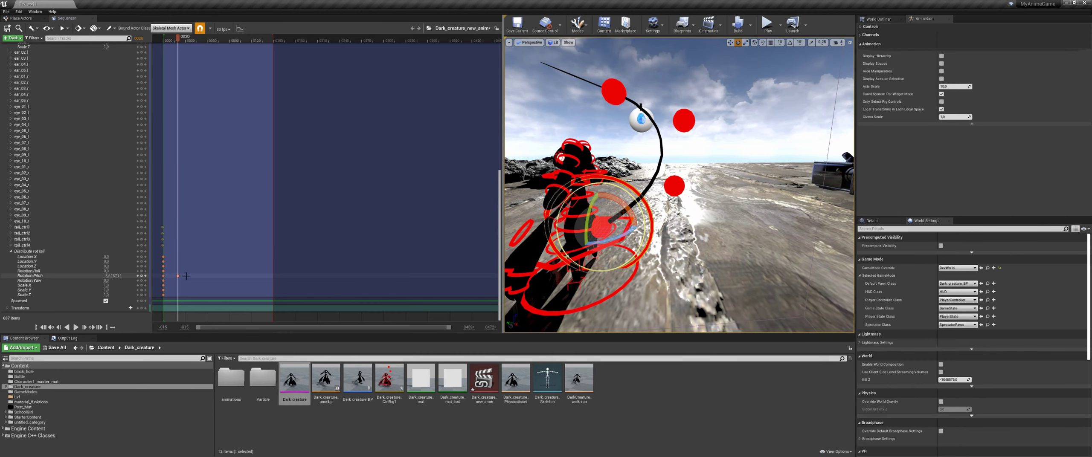
- Move tail_ctrl2 down and tail_ctrl3 outward from the body to widen the tail's curve at frame 20
{"action": "left_click", "coordinate": [610, 92]}
{"action": "left_click", "coordinate": [675, 186]}
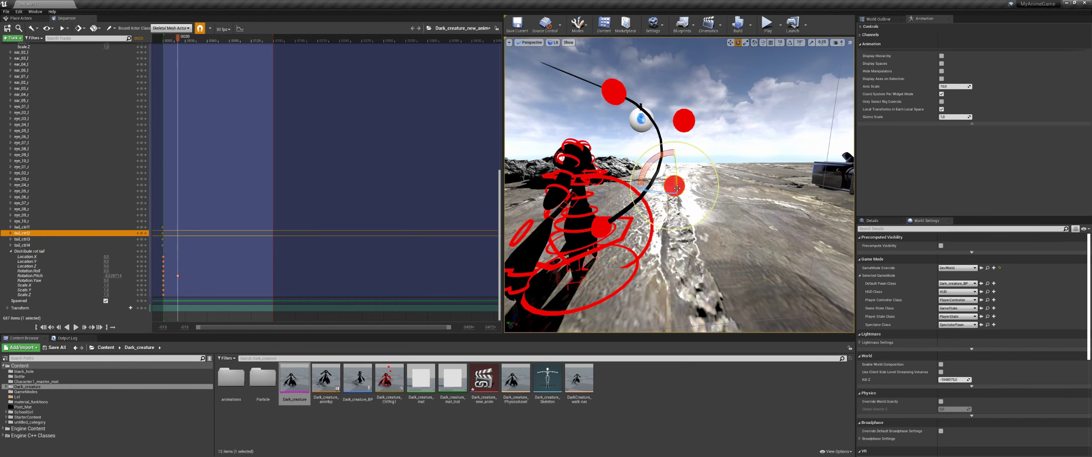
{"action": "key", "text": "w"}
{"action": "mouse_move", "coordinate": [675, 170]}
{"action": "left_mouse_down"}
{"action": "mouse_move", "coordinate": [678, 200]}
{"action": "mouse_move", "coordinate": [681, 184]}
{"action": "left_mouse_up"}
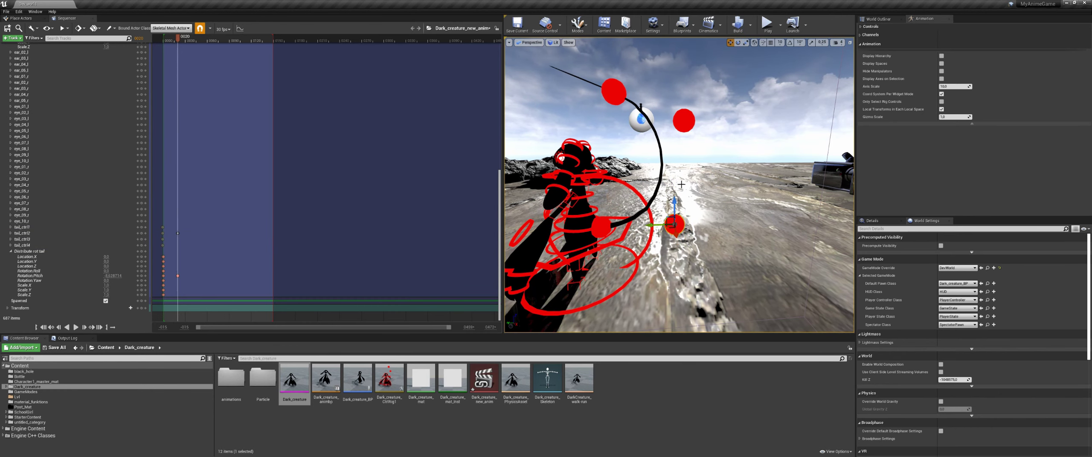
{"action": "left_click", "coordinate": [683, 124]}
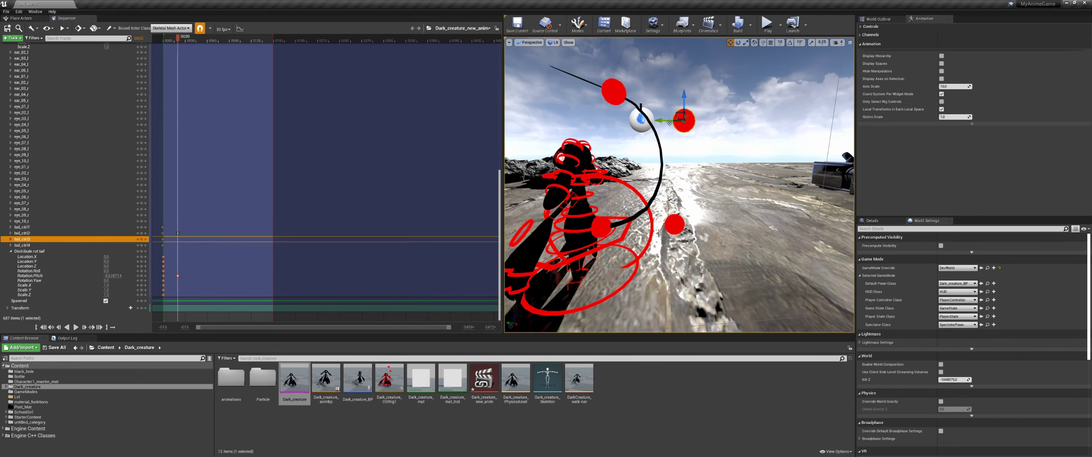
{"action": "left_click_drag", "start_coordinate": [664, 121], "coordinate": [705, 145]}
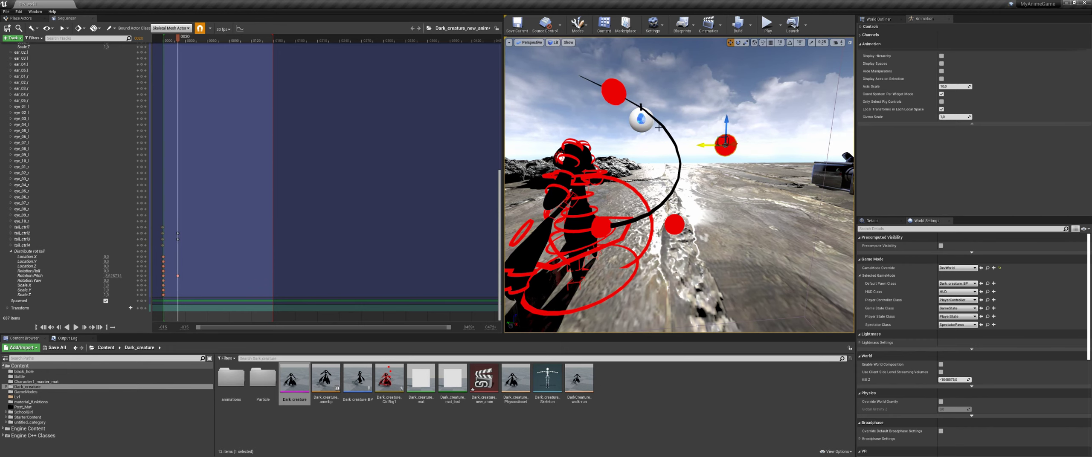
- Move tail_ctrl4 outward, lower tail_ctrl3 and finely adjust the tail controls into a smooth upward bend at frame 20
{"action": "left_click", "coordinate": [614, 92]}
{"action": "left_click_drag", "start_coordinate": [595, 93], "coordinate": [640, 93]}
{"action": "left_click", "coordinate": [725, 145]}
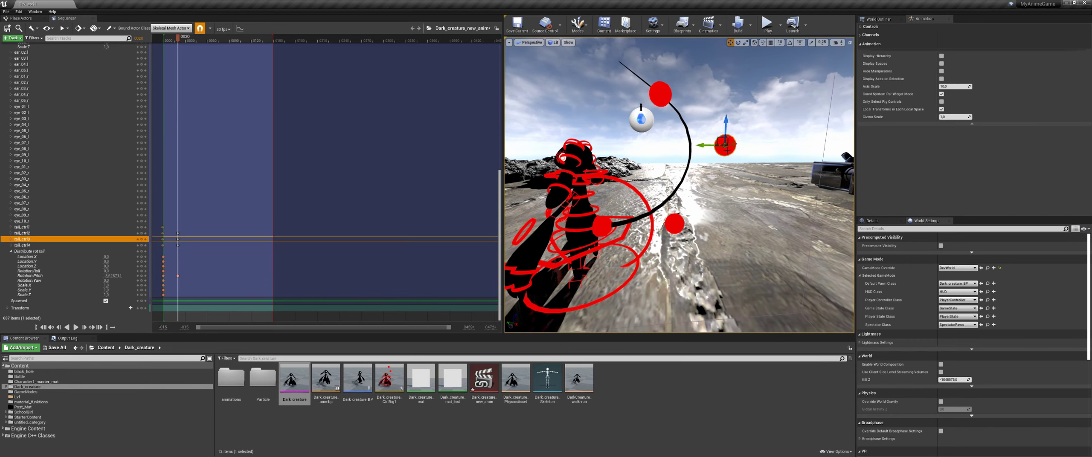
{"action": "left_click_drag", "start_coordinate": [726, 145], "coordinate": [676, 209]}
{"action": "left_click", "coordinate": [678, 226]}
{"action": "left_click", "coordinate": [661, 94]}
{"action": "left_click_drag", "start_coordinate": [641, 95], "coordinate": [660, 94]}
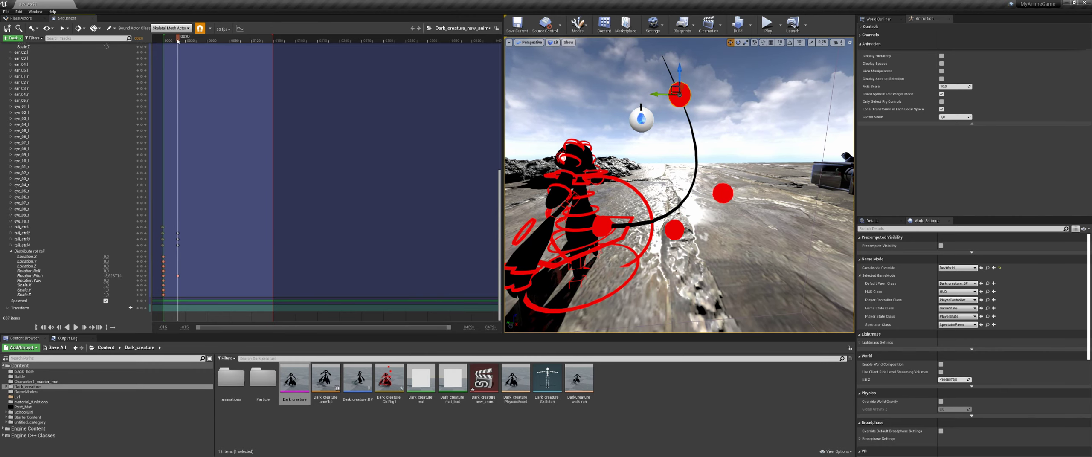
- Scrub the timeline back to frame 11 to check the tail's motion between its keys
{"action": "mouse_move", "coordinate": [178, 41]}
{"action": "left_mouse_down"}
{"action": "mouse_move", "coordinate": [164, 41]}
{"action": "mouse_move", "coordinate": [184, 41]}
{"action": "mouse_move", "coordinate": [164, 52]}
{"action": "mouse_move", "coordinate": [176, 53]}
{"action": "left_mouse_up"}
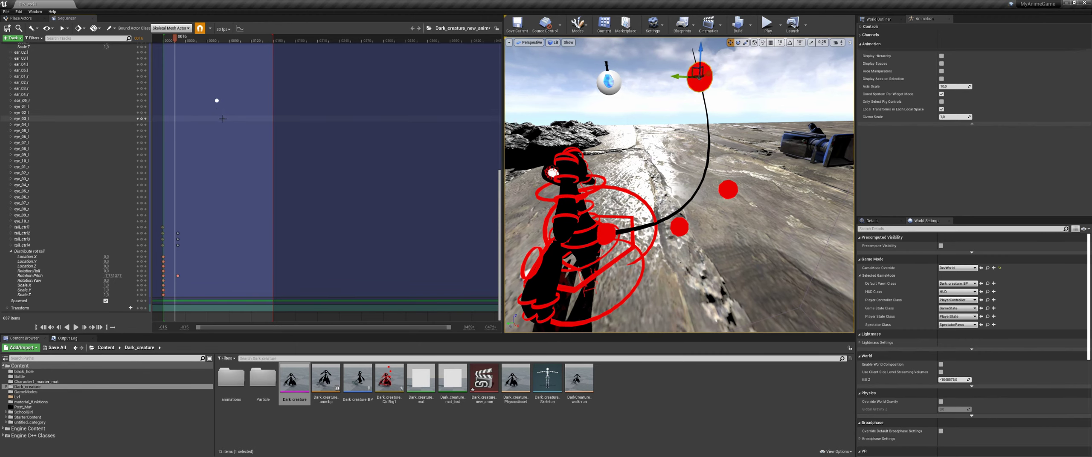
{"action": "key", "text": "ctrl+z"}
{"action": "left_click_drag", "start_coordinate": [175, 39], "coordinate": [171, 42]}
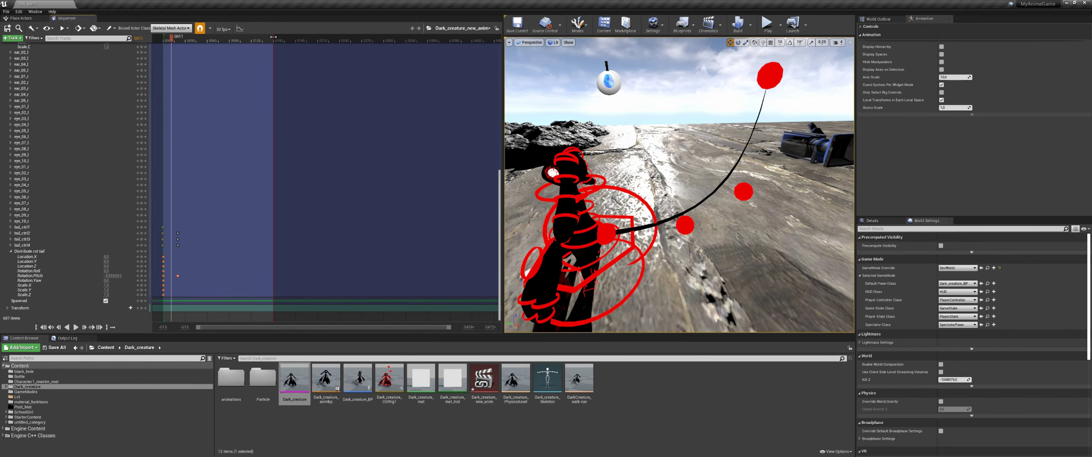
- Try different end and start times, trim the playback range to span only the tail's keys, and narrow the visible timeline range
{"action": "mouse_move", "coordinate": [273, 37]}
{"action": "left_mouse_down"}
{"action": "mouse_move", "coordinate": [293, 42]}
{"action": "mouse_move", "coordinate": [178, 62]}
{"action": "left_mouse_up"}
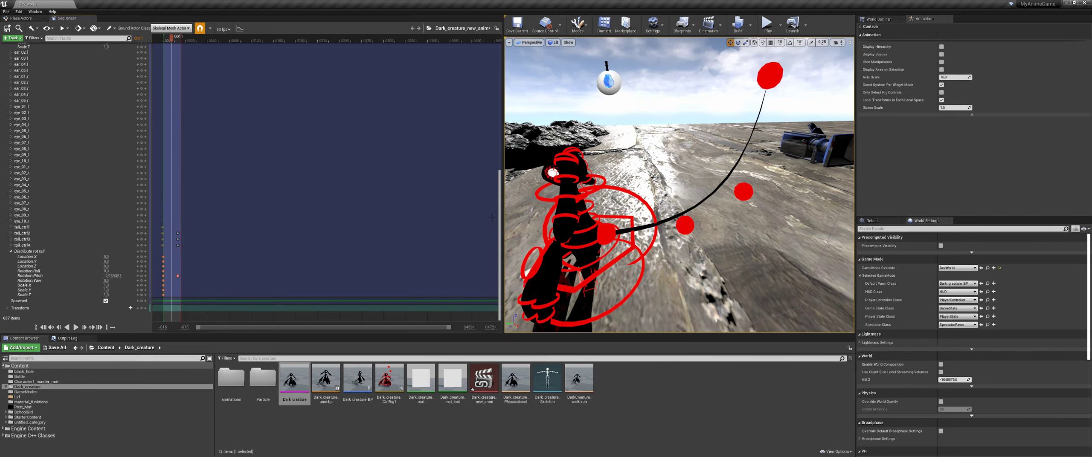
{"action": "scroll", "coordinate": [500, 234], "scroll_direction": "up", "scroll_amount": 10}
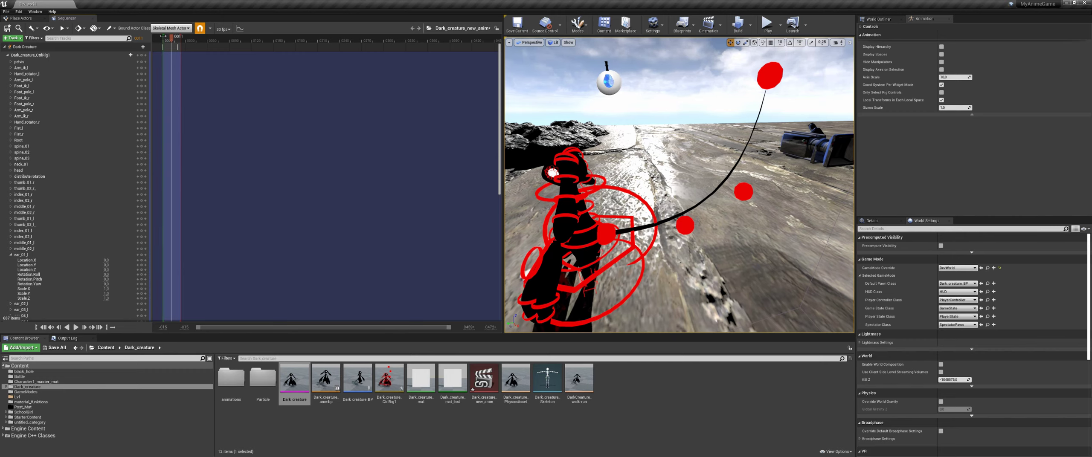
{"action": "right_click", "coordinate": [212, 42]}
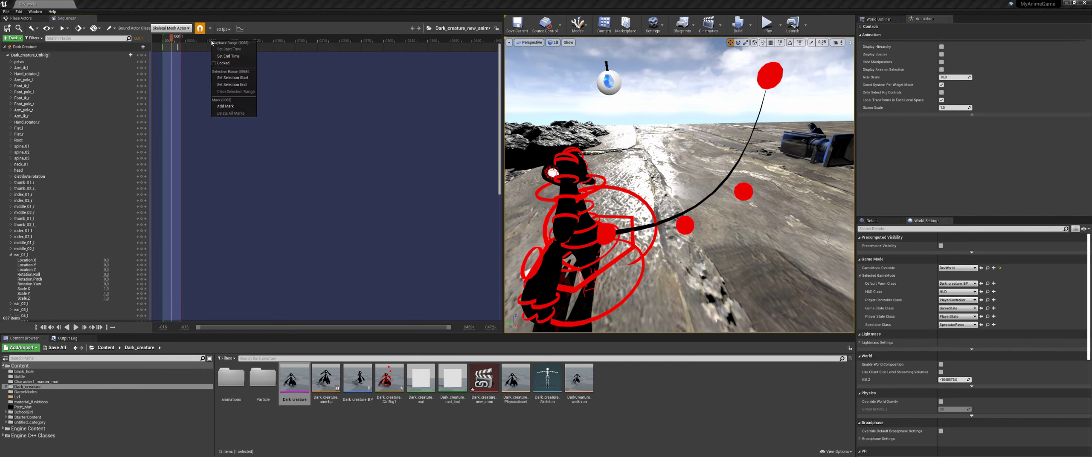
{"action": "left_click", "coordinate": [232, 56]}
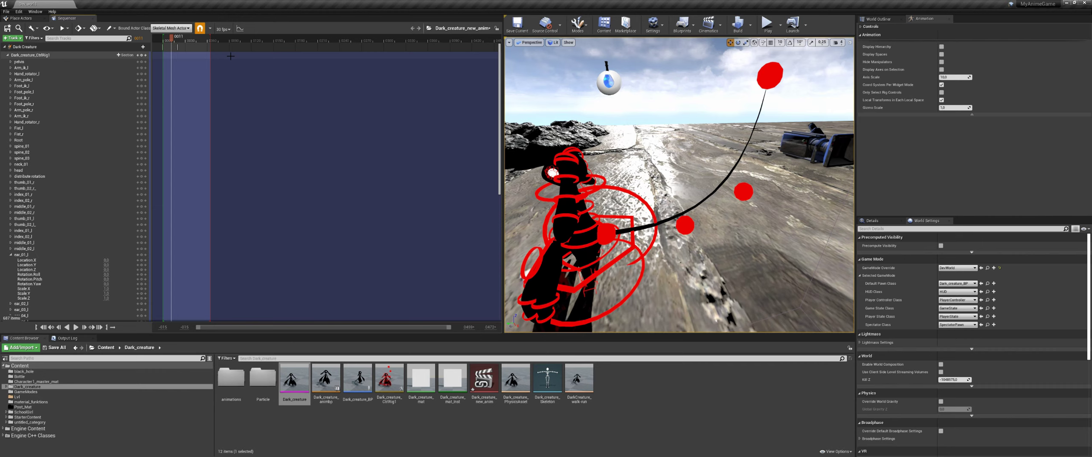
{"action": "right_click", "coordinate": [187, 42]}
{"action": "left_click", "coordinate": [200, 49]}
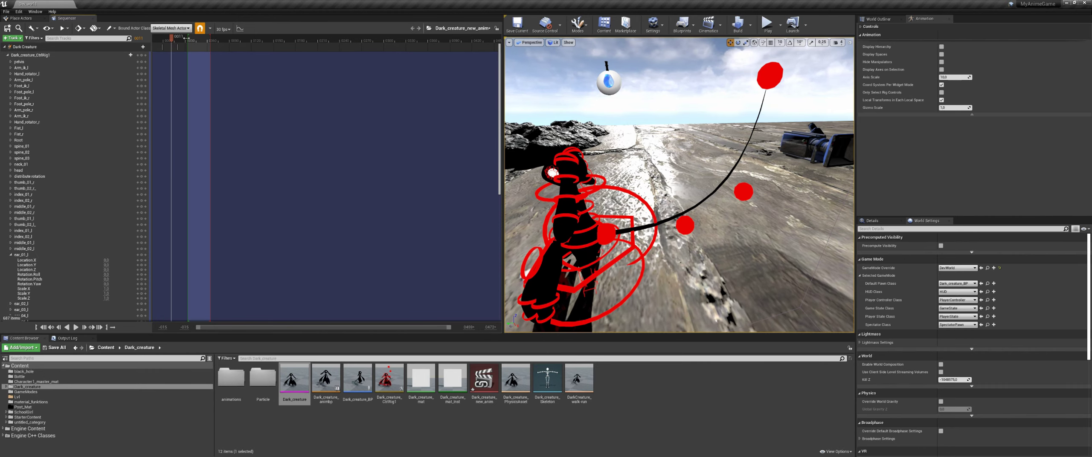
{"action": "mouse_move", "coordinate": [186, 38]}
{"action": "left_mouse_down"}
{"action": "mouse_move", "coordinate": [163, 41]}
{"action": "mouse_move", "coordinate": [195, 40]}
{"action": "mouse_move", "coordinate": [178, 38]}
{"action": "left_mouse_up"}
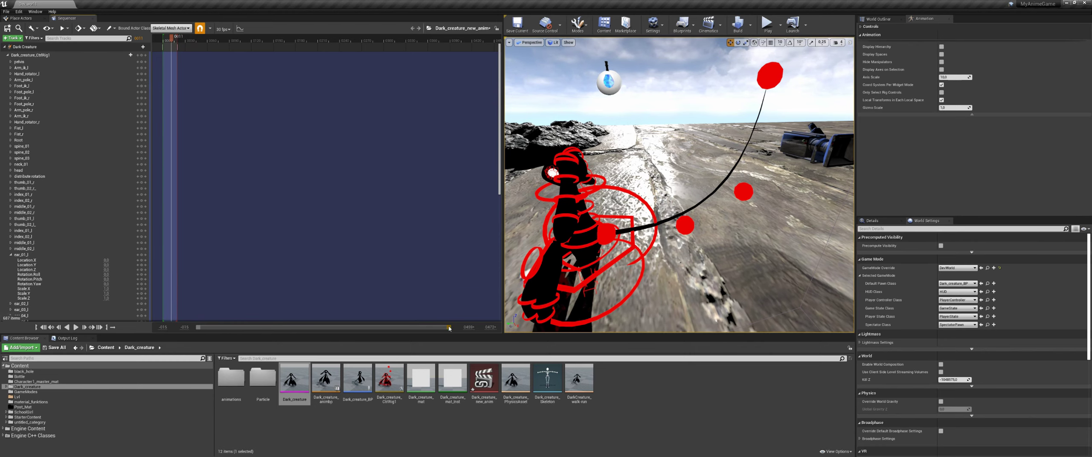
{"action": "left_click_drag", "start_coordinate": [450, 329], "coordinate": [248, 328]}
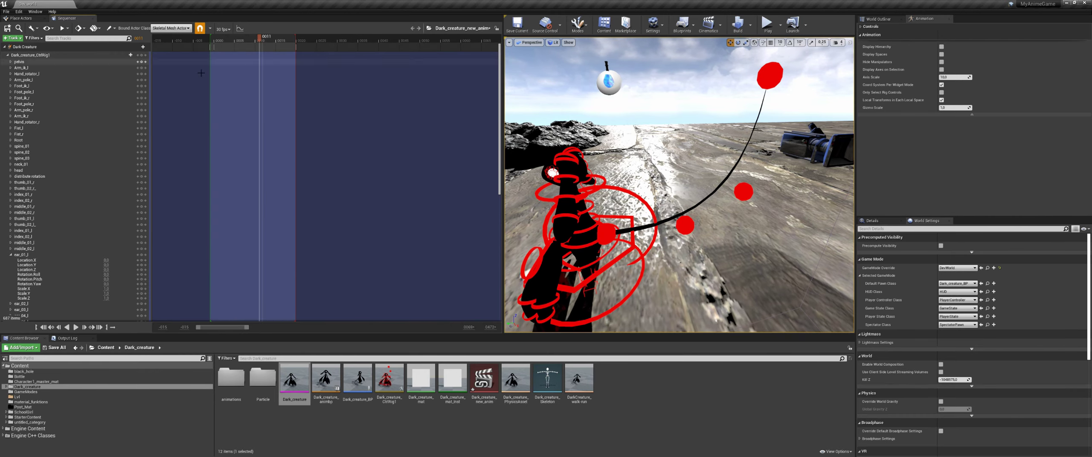
- Collapse the control rig channels under Dark Creature and select the Dark Creature track
{"action": "right_click", "coordinate": [29, 46]}
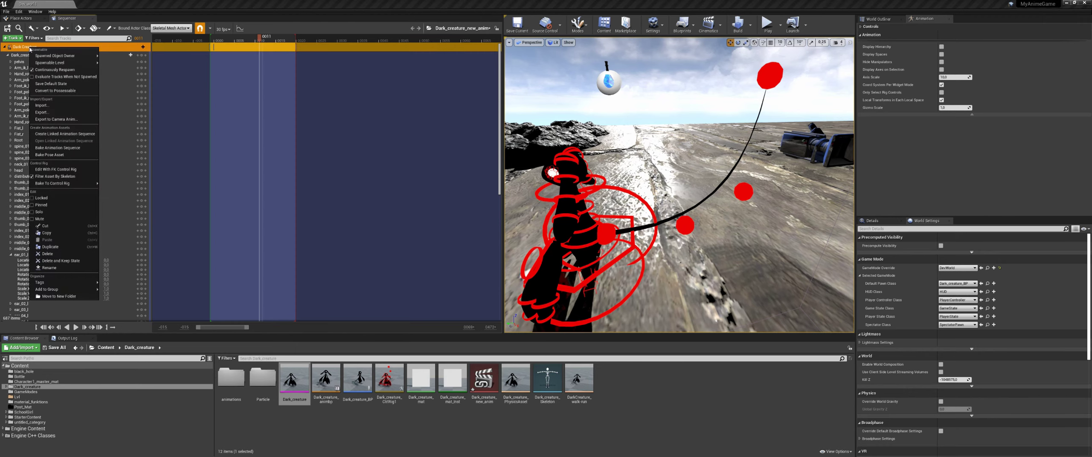
{"action": "left_click", "coordinate": [5, 47]}
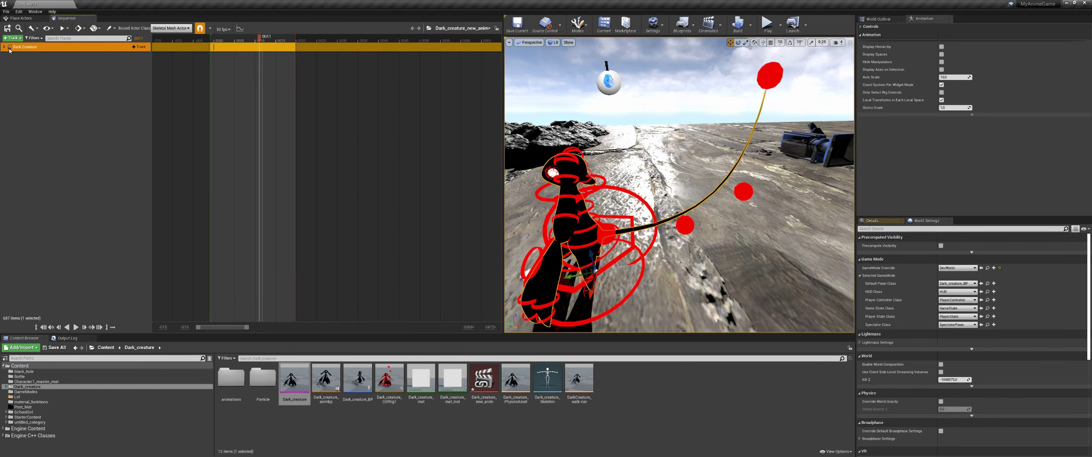
{"action": "left_click", "coordinate": [5, 47]}
{"action": "left_click", "coordinate": [26, 55]}
{"action": "left_click", "coordinate": [28, 47]}
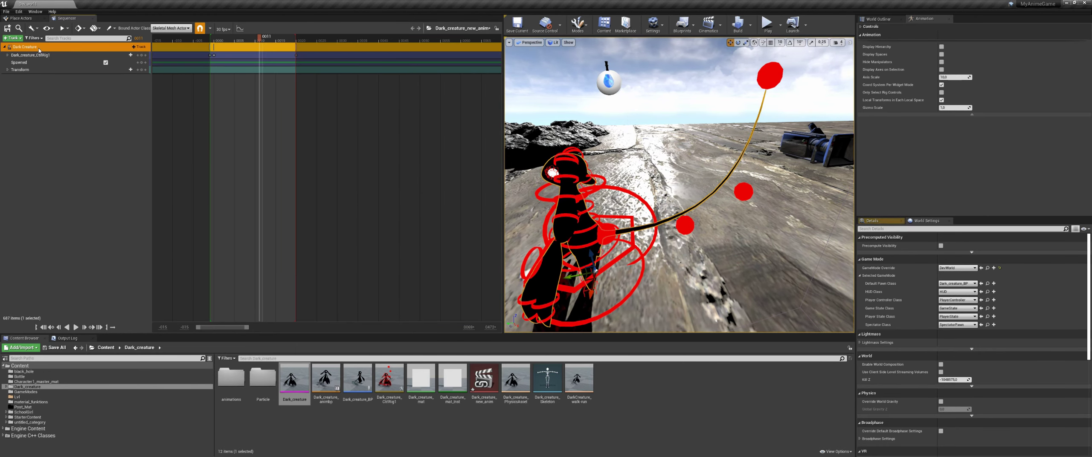
- Create a linked animation sequence from Dark Creature named test in the Dark_creature animations folder, exporting transforms and curves
{"action": "right_click", "coordinate": [39, 50]}
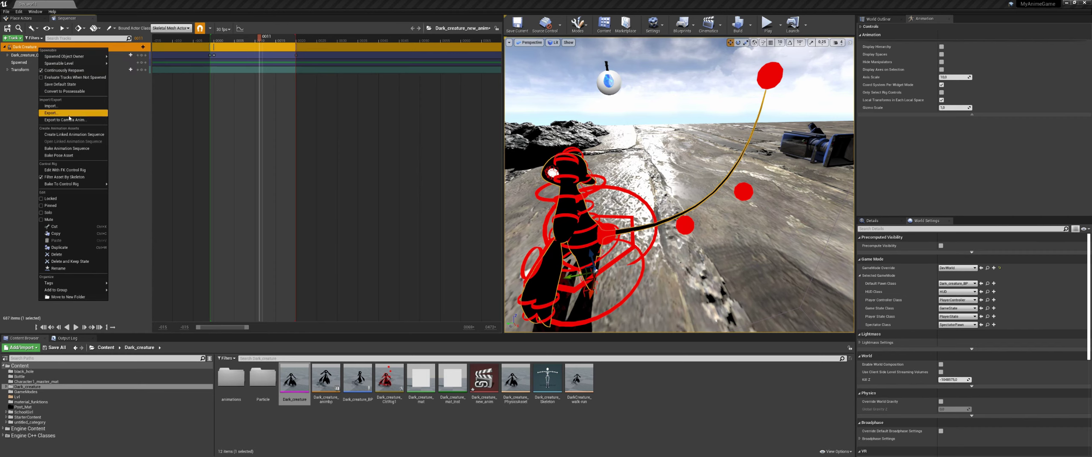
{"action": "left_click", "coordinate": [67, 135]}
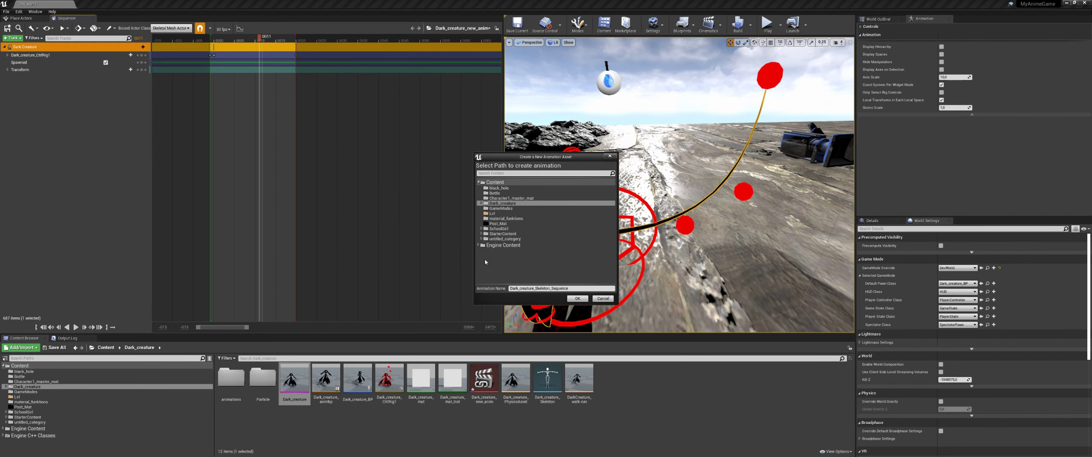
{"action": "left_click", "coordinate": [484, 204]}
{"action": "left_click", "coordinate": [504, 209]}
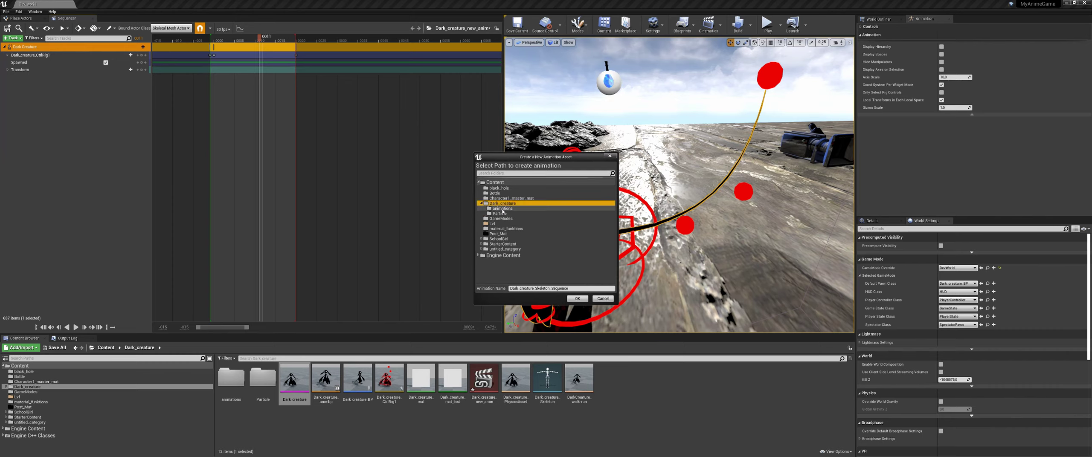
{"action": "left_click", "coordinate": [566, 289]}
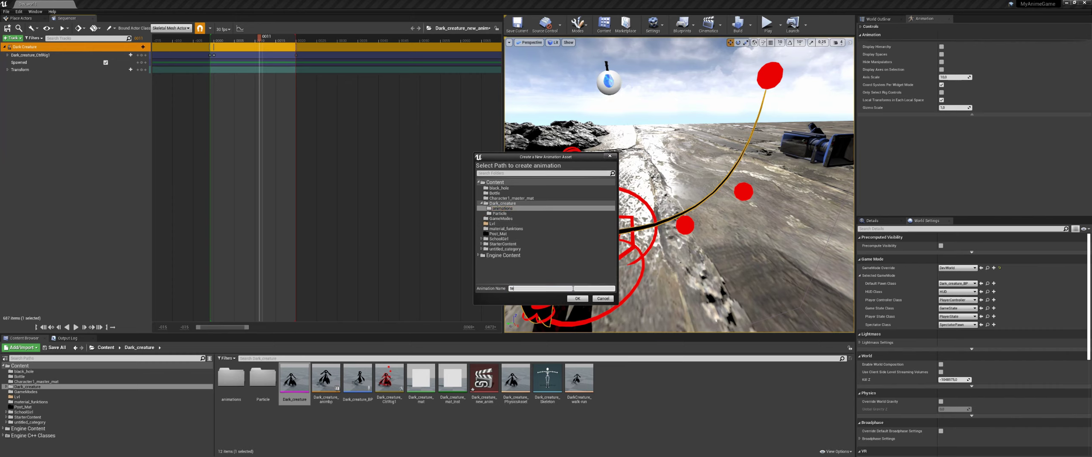
{"action": "left_click", "coordinate": [584, 300]}
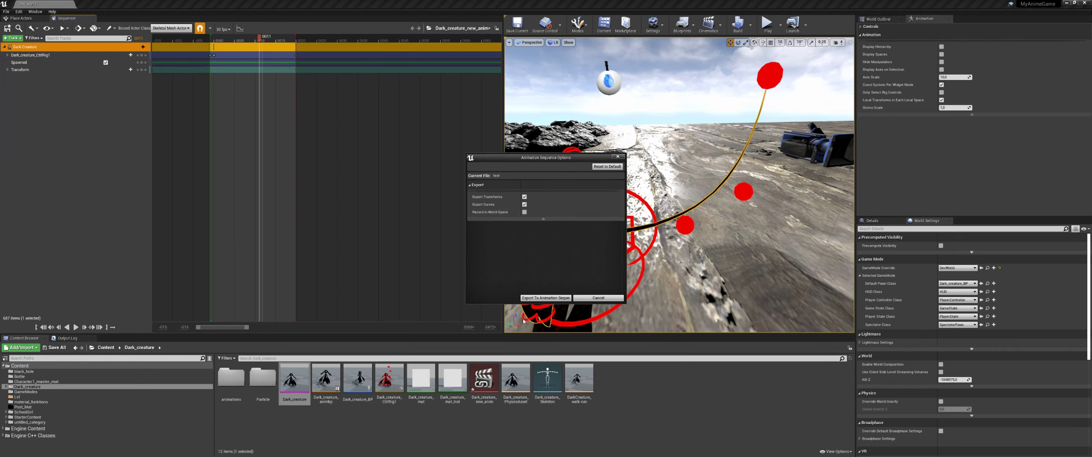
{"action": "left_click", "coordinate": [546, 298]}
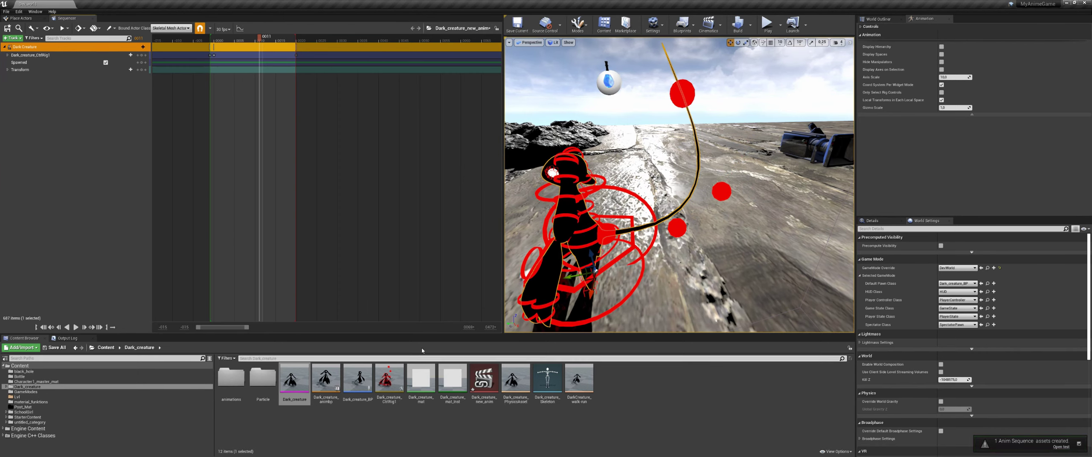
- Open the test animation from the animations folder, preview its tail movement, and close it
{"action": "left_click", "coordinate": [237, 388]}
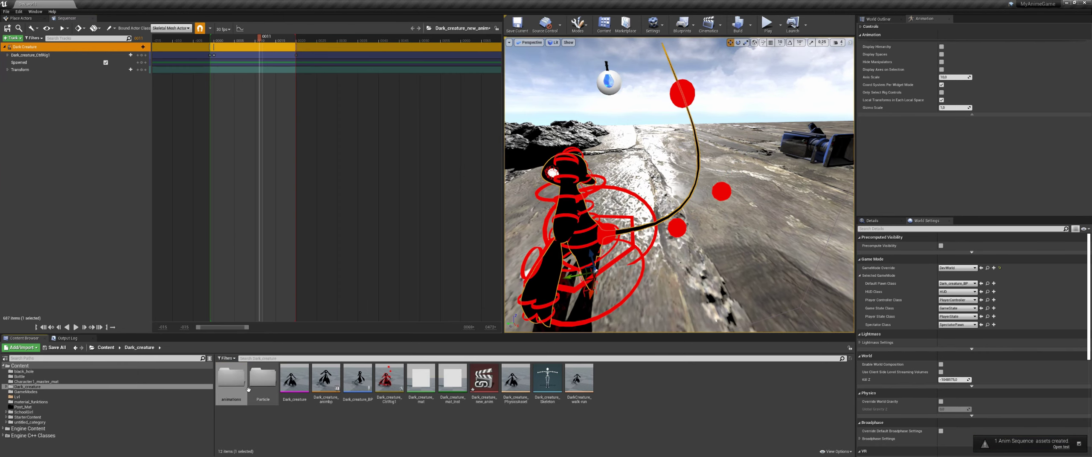
{"action": "double_click", "coordinate": [231, 379]}
{"action": "left_click", "coordinate": [358, 380]}
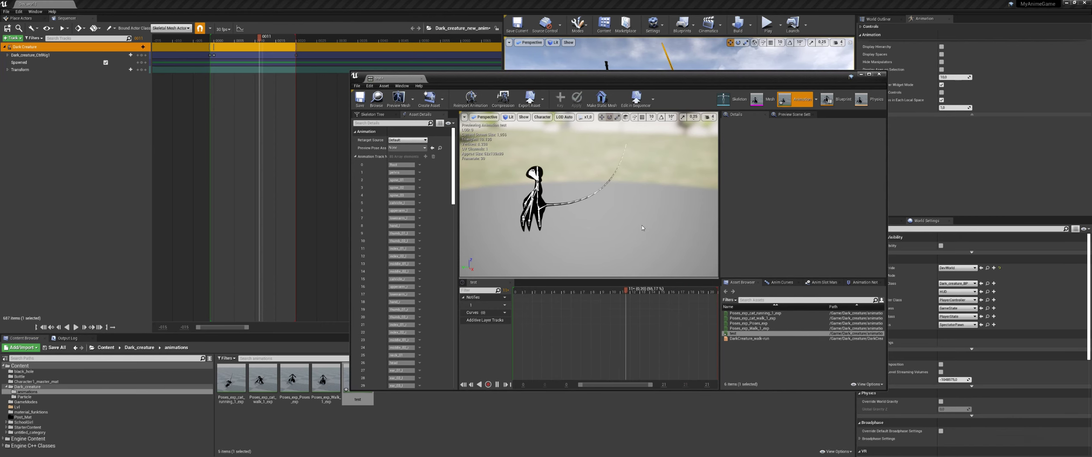
{"action": "left_click", "coordinate": [422, 79]}
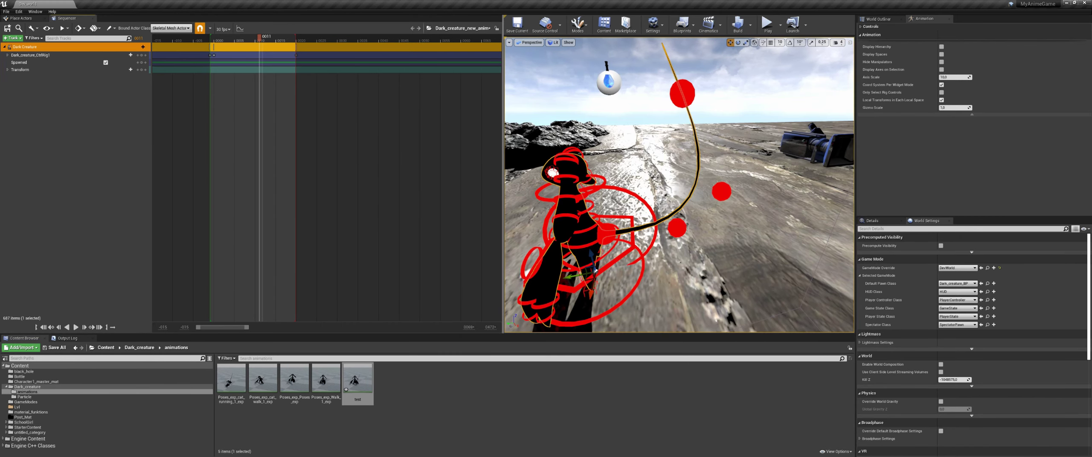
- Return to the Dark_creature folder and select the Dark_creature_new_anim sequence asset
{"action": "scroll", "coordinate": [692, 259], "scroll_direction": "down", "scroll_amount": 4}
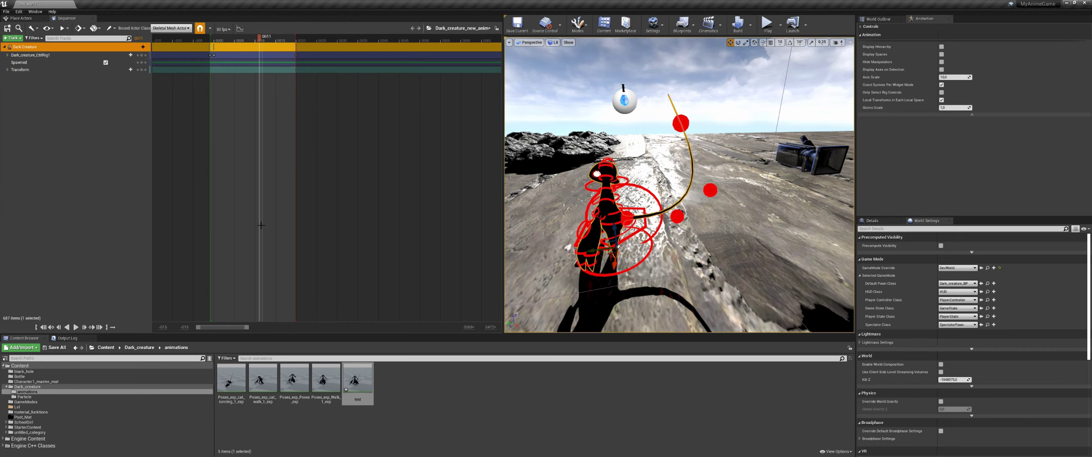
{"action": "left_click", "coordinate": [139, 347]}
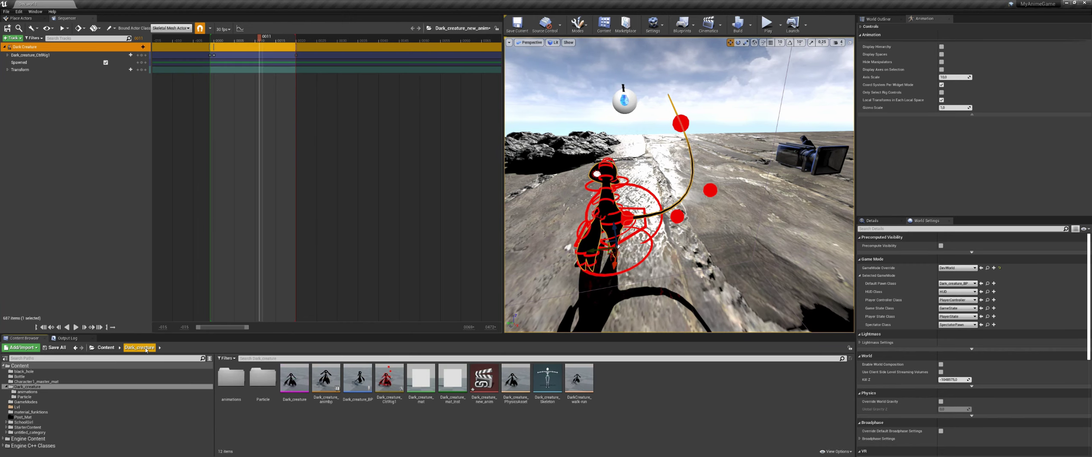
{"action": "left_click", "coordinate": [486, 380]}
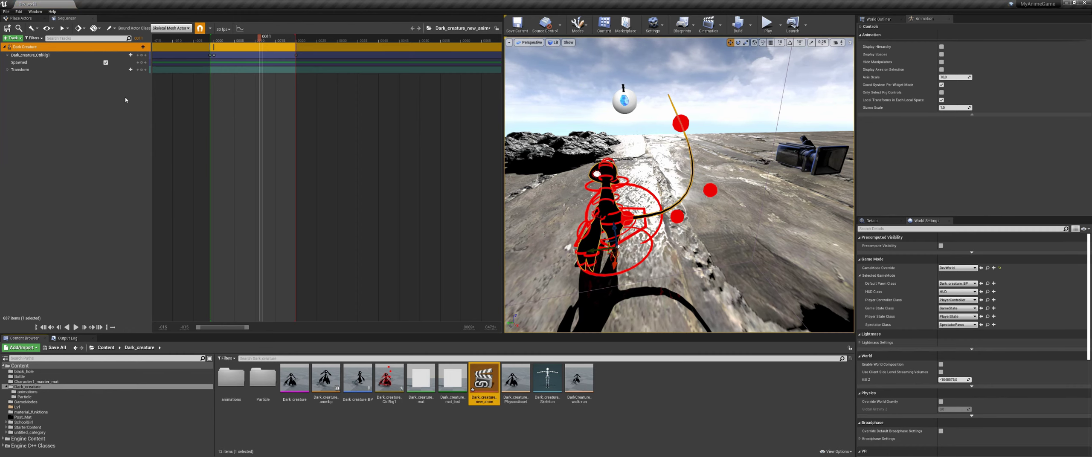
- Close the current sequence and reopen Dark_creature_new_anim from the Dark_creature folder
{"action": "left_click", "coordinate": [92, 19]}
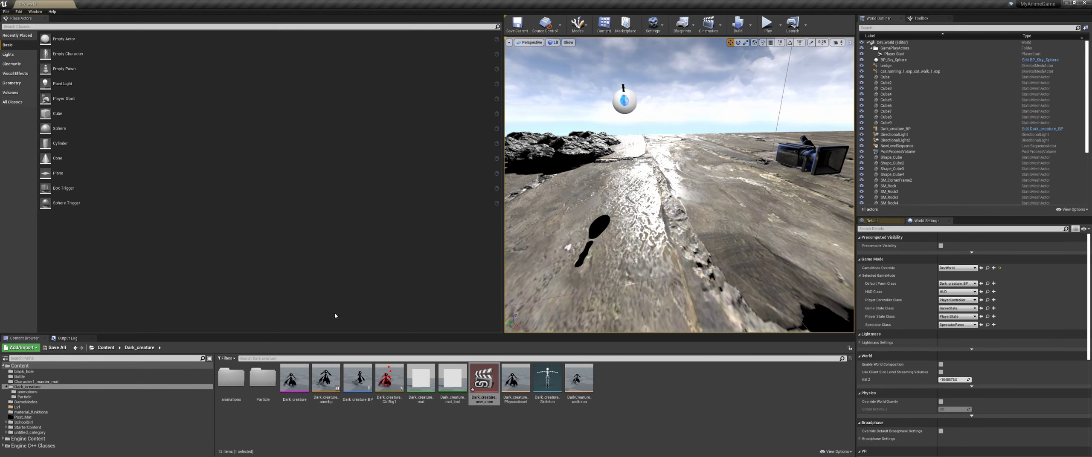
{"action": "scroll", "coordinate": [666, 252], "scroll_direction": "down", "scroll_amount": 3}
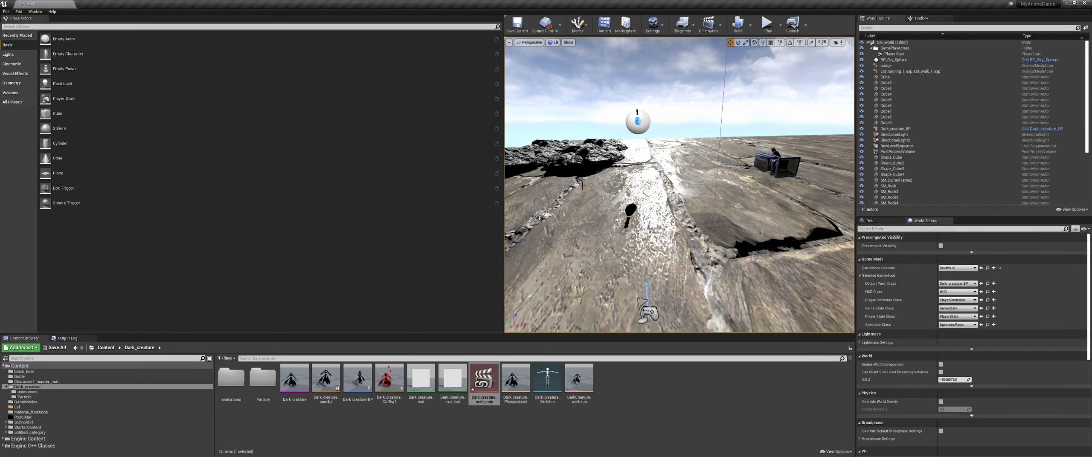
{"action": "double_click", "coordinate": [484, 379]}
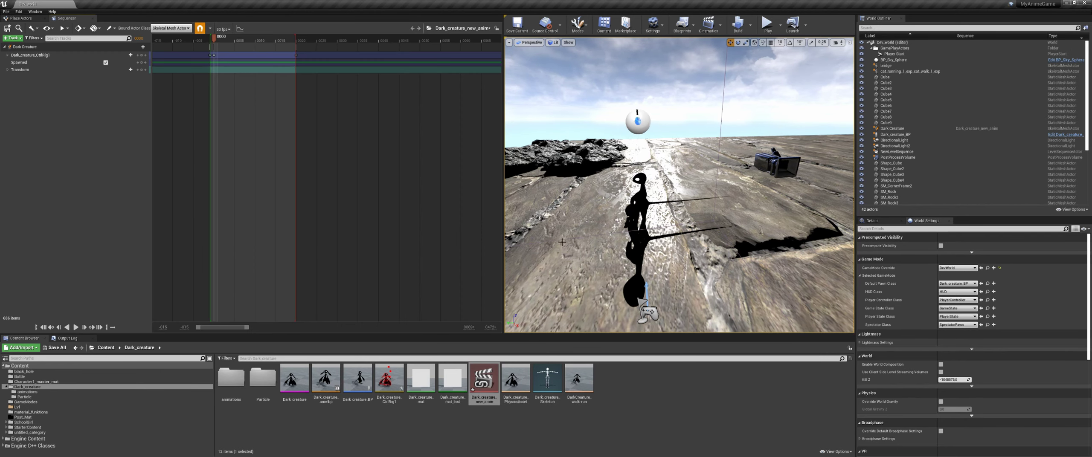
{"action": "scroll", "coordinate": [680, 185], "scroll_direction": "up", "scroll_amount": 3}
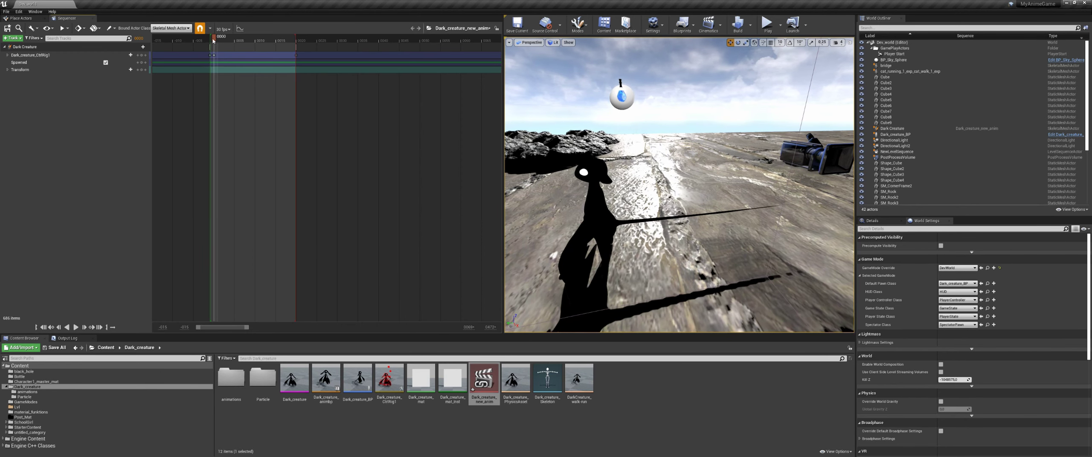
- Select the Dark Creature's control rig track, examine the rig's list of controls, and return to the Sequencer
{"action": "left_click_drag", "start_coordinate": [214, 40], "coordinate": [258, 45]}
{"action": "left_click", "coordinate": [53, 57]}
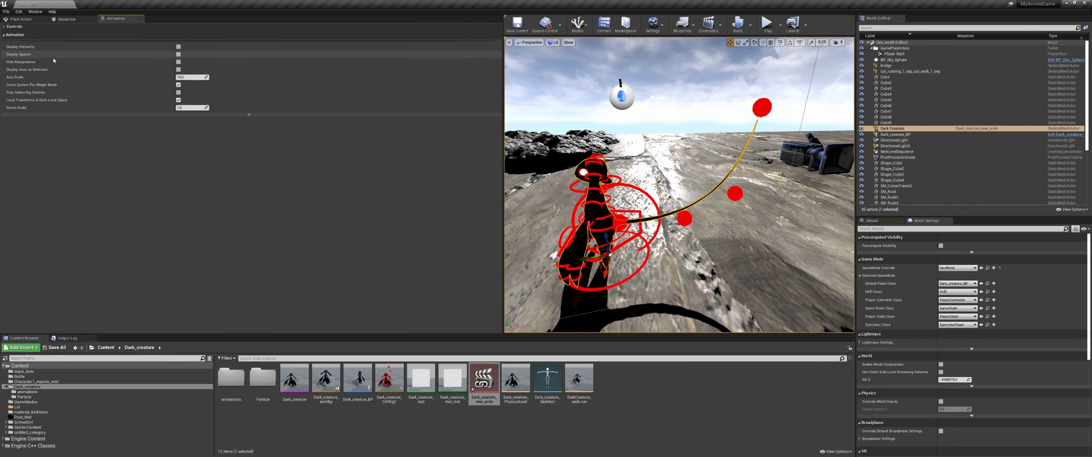
{"action": "left_click", "coordinate": [30, 27]}
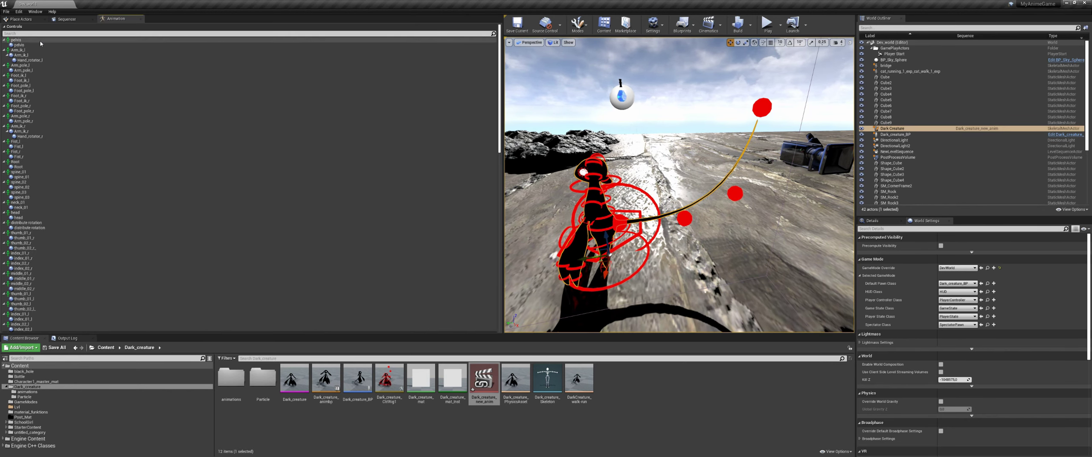
{"action": "left_click", "coordinate": [74, 21]}
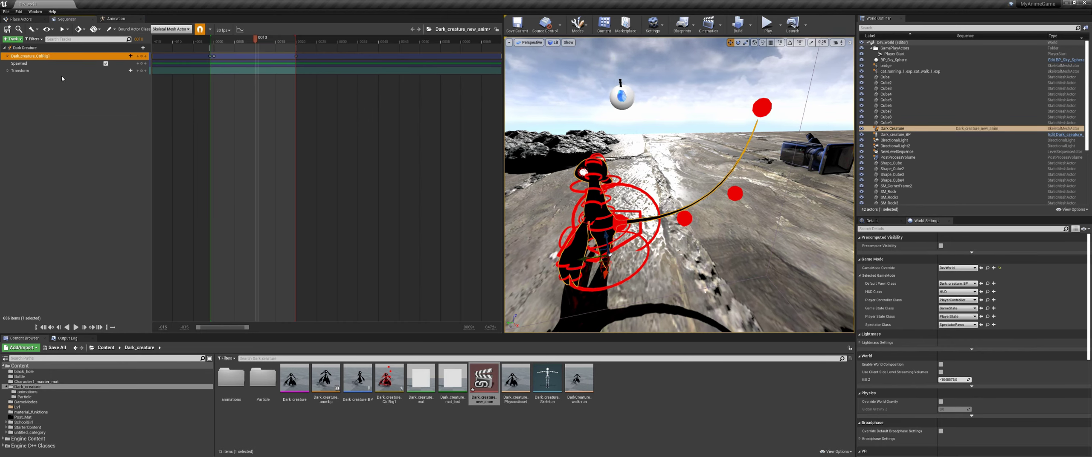
- Scrub through the sequence timeline to examine the tail movement across and beyond the playback range
{"action": "left_click_drag", "start_coordinate": [212, 41], "coordinate": [410, 69]}
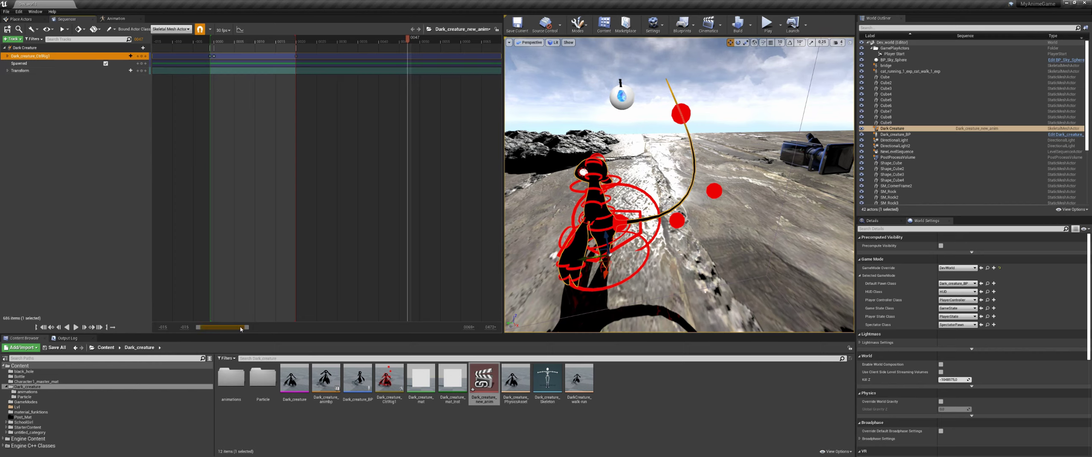
{"action": "left_click_drag", "start_coordinate": [246, 330], "coordinate": [250, 329]}
{"action": "left_click_drag", "start_coordinate": [334, 41], "coordinate": [385, 67]}
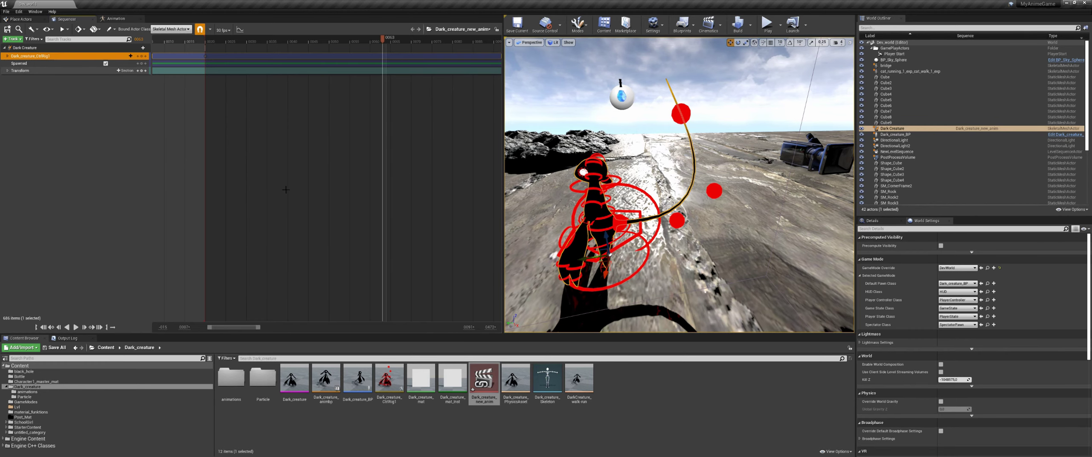
{"action": "left_click", "coordinate": [364, 159]}
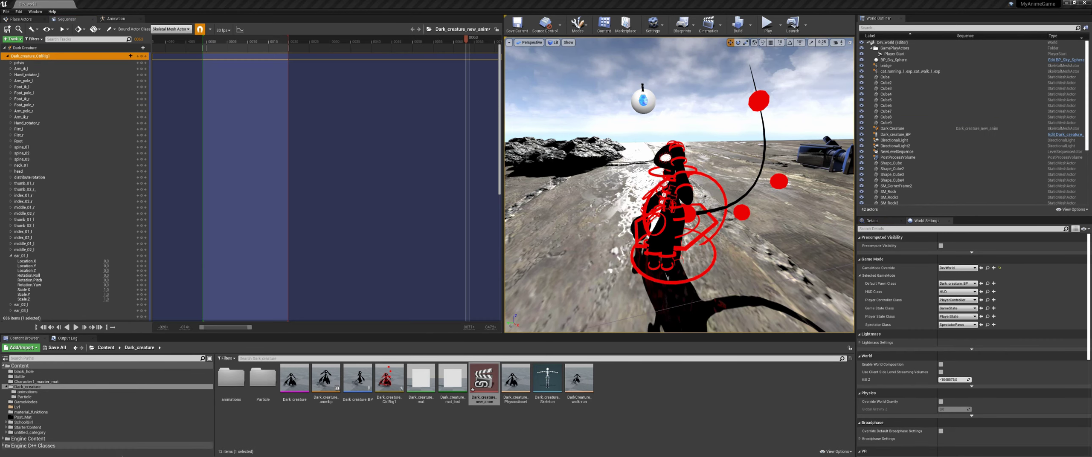
- Open the animations folder and select the exported test animation
{"action": "double_click", "coordinate": [232, 381]}
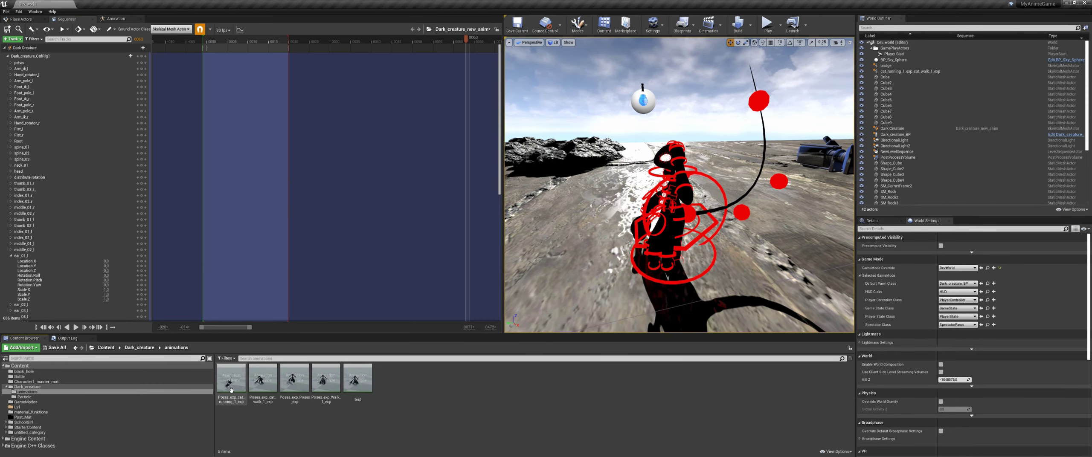
{"action": "left_click", "coordinate": [353, 383]}
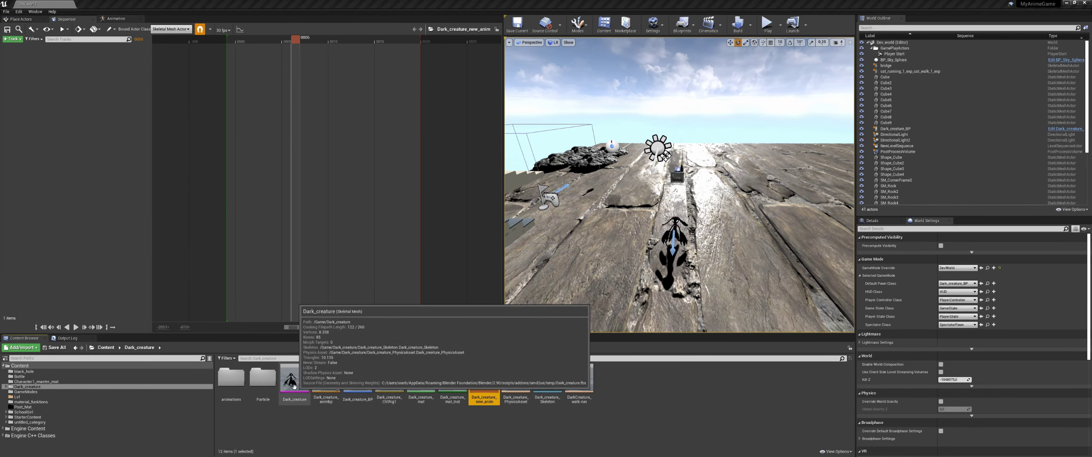
- Add the Dark_creature skeletal mesh to the empty sequence and assign its asset-based Dark_creature control rig
{"action": "left_click", "coordinate": [293, 389]}
{"action": "left_click_drag", "start_coordinate": [292, 389], "coordinate": [103, 141]}
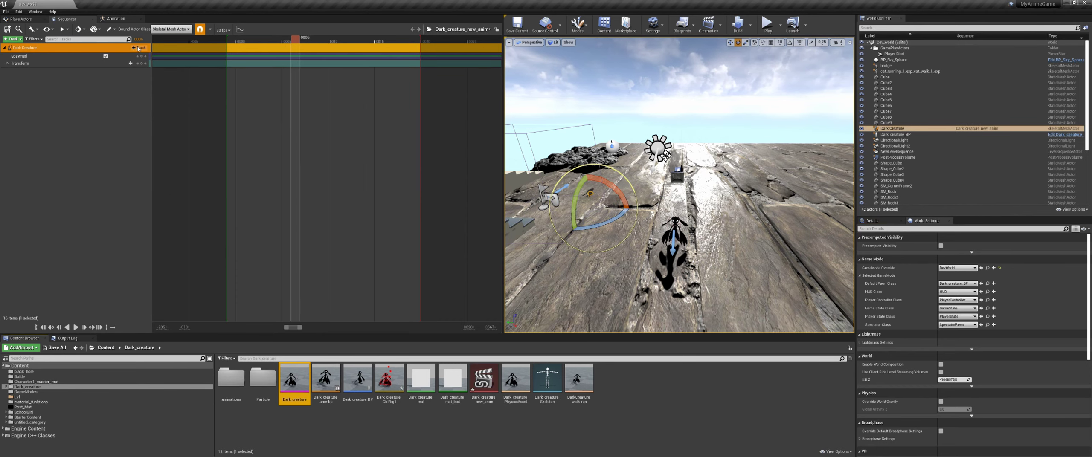
{"action": "left_click", "coordinate": [139, 47]}
{"action": "mouse_move", "coordinate": [145, 87]}
{"action": "mouse_move", "coordinate": [210, 108]}
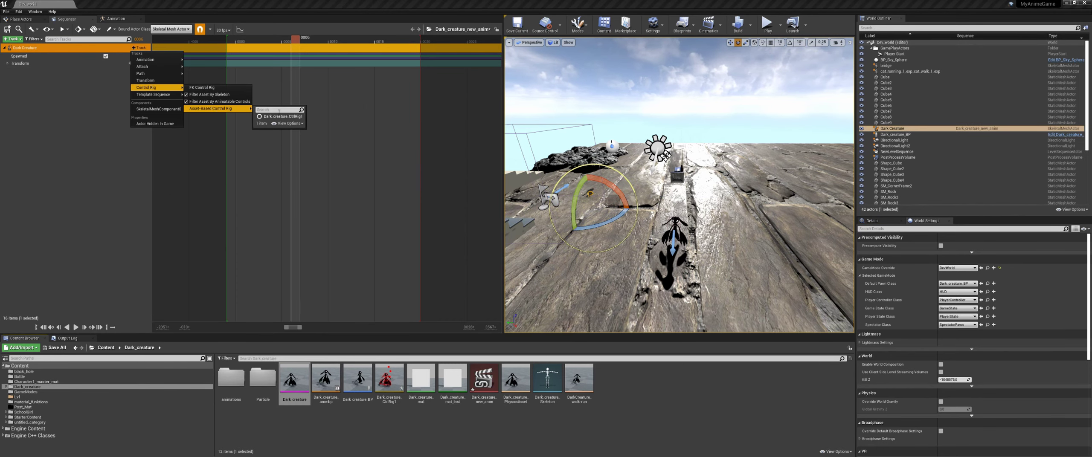
{"action": "left_click", "coordinate": [283, 117]}
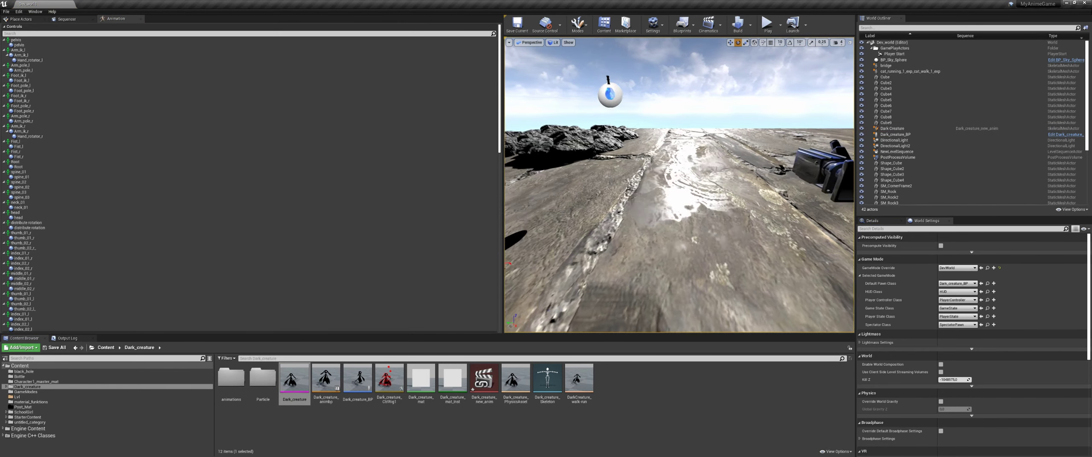
{"action": "left_click", "coordinate": [68, 19]}
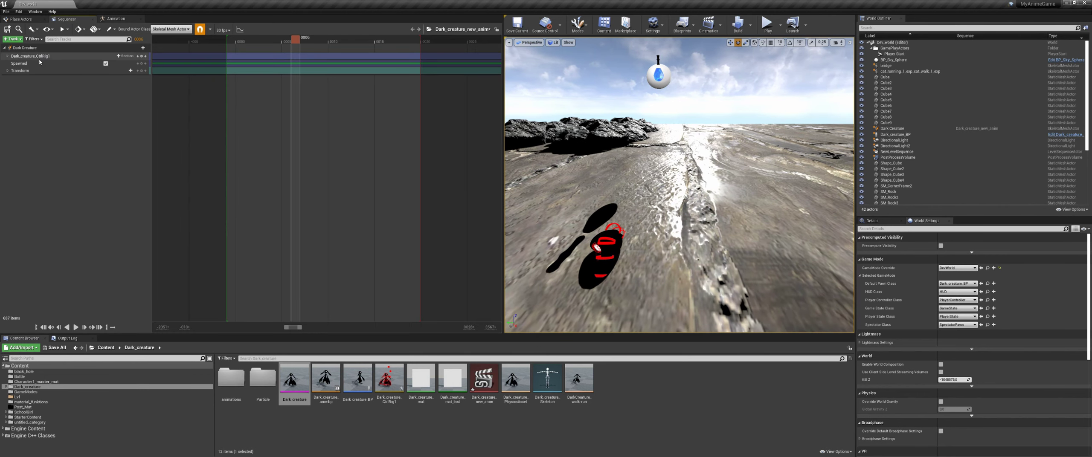
- Raise the Dark Creature actor above the ground and select one of its foot controls
{"action": "left_click", "coordinate": [38, 49]}
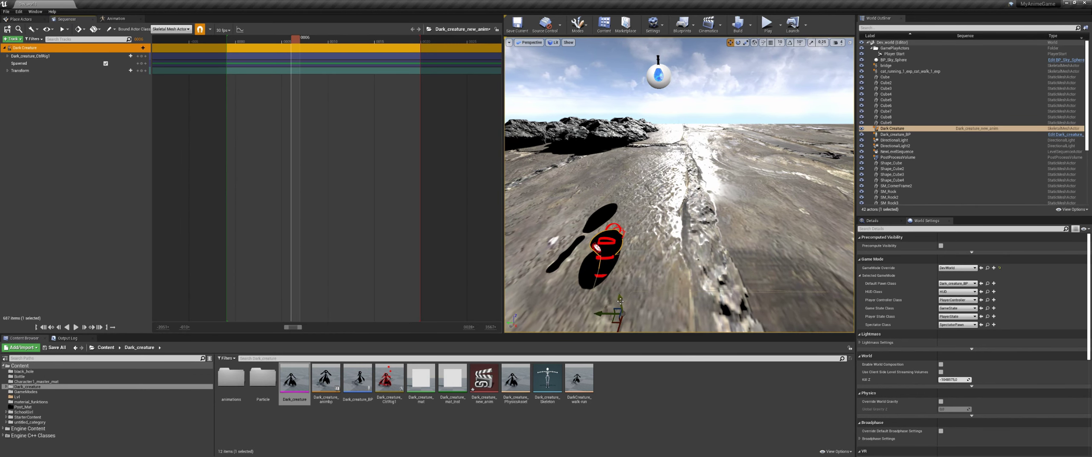
{"action": "left_click_drag", "start_coordinate": [621, 301], "coordinate": [617, 221]}
{"action": "left_click", "coordinate": [609, 242]}
{"action": "middle_click_drag", "start_coordinate": [609, 242], "coordinate": [641, 223]}
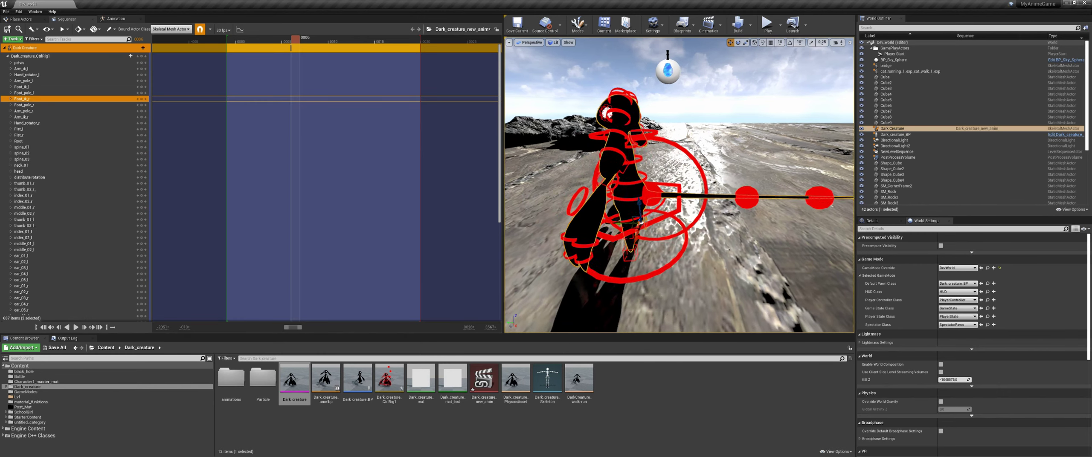
- Add the Poses_exp_cat_running_1_exp animation to the Dark Creature track at the playhead
{"action": "left_click", "coordinate": [139, 49]}
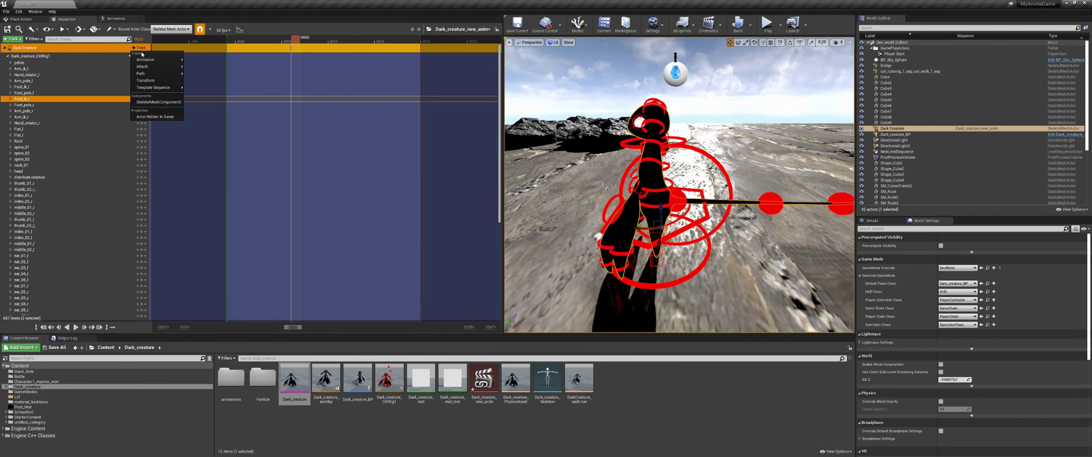
{"action": "mouse_move", "coordinate": [147, 60]}
{"action": "left_click", "coordinate": [220, 70]}
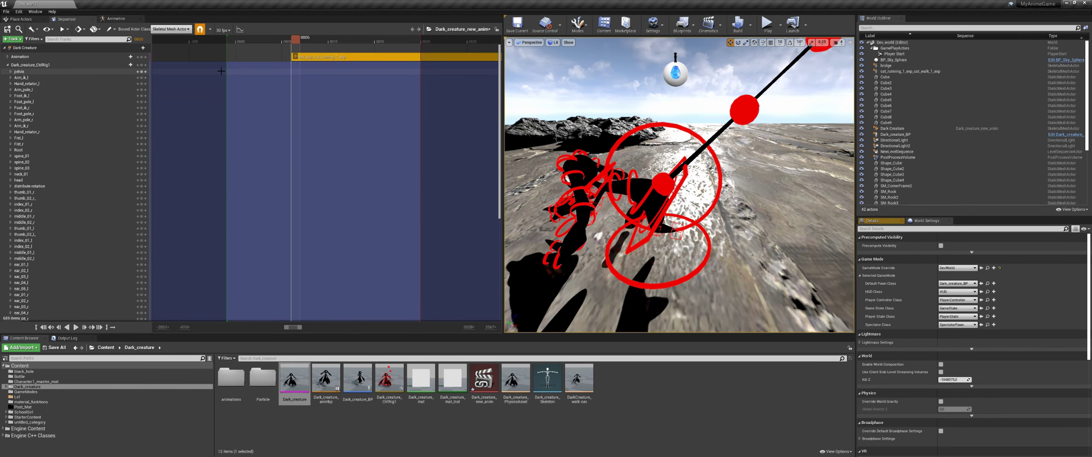
{"action": "key", "text": "a"}
{"action": "right_click_drag", "start_coordinate": [518, 197], "coordinate": [517, 196]}
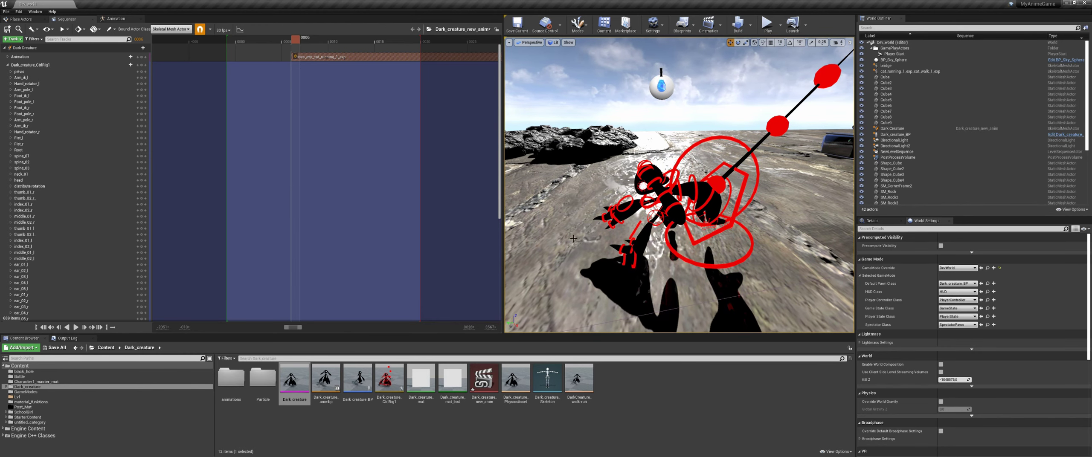
- Play the level to examine the creature's movement in game, and stop the play session
{"action": "left_click", "coordinate": [765, 25]}
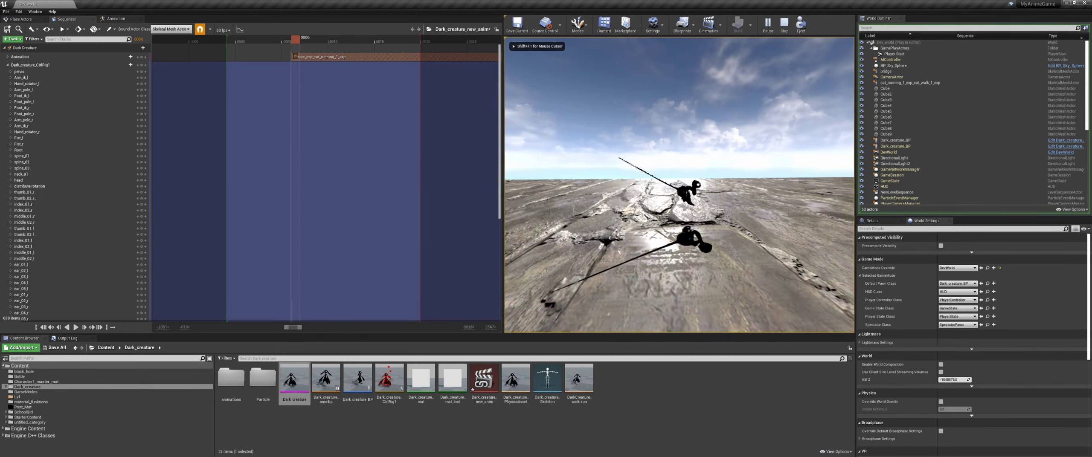
{"action": "key", "text": "space"}
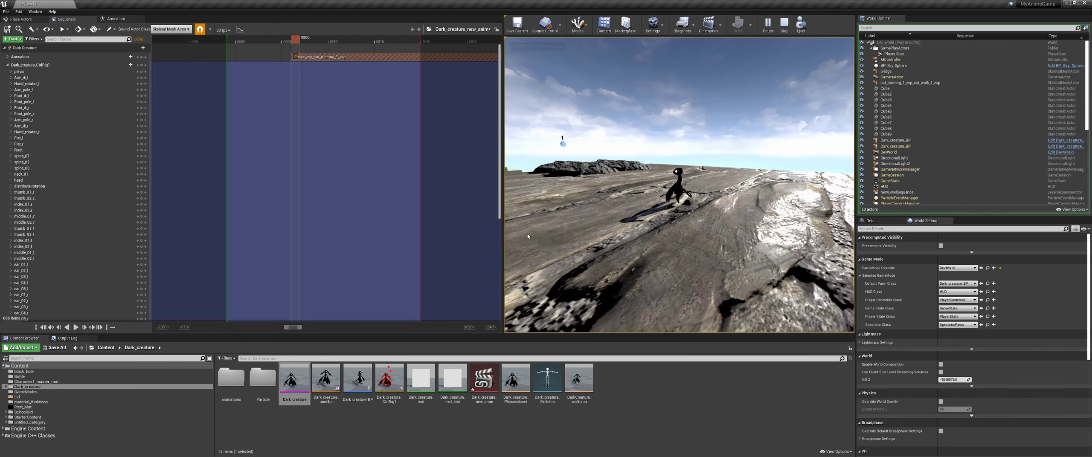
{"action": "key", "text": "Escape"}
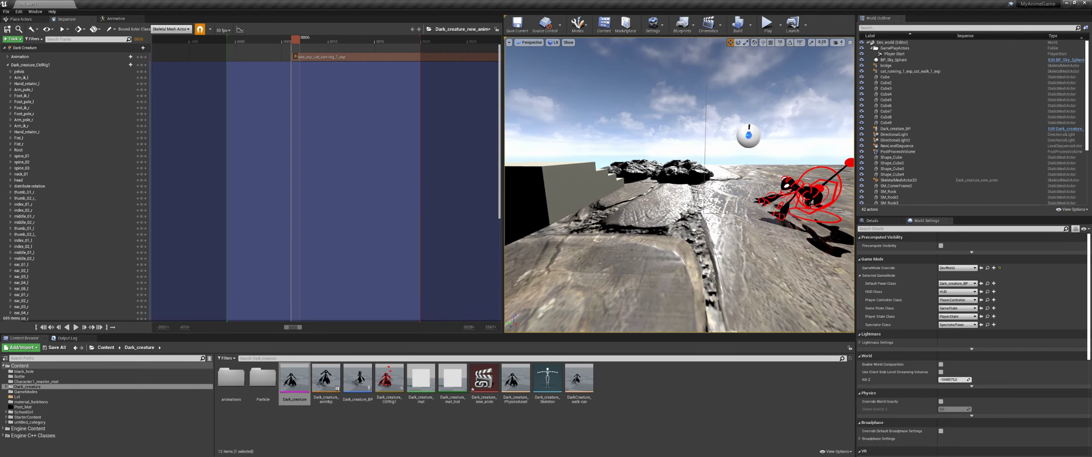
- Move the creature's Arm_ik_l control so that the left arm reaches farther forward
{"action": "left_click", "coordinate": [806, 202]}
{"action": "key", "text": "f"}
{"action": "scroll", "coordinate": [804, 206], "scroll_direction": "down", "scroll_amount": 5}
{"action": "scroll", "coordinate": [805, 205], "scroll_direction": "up", "scroll_amount": 2}
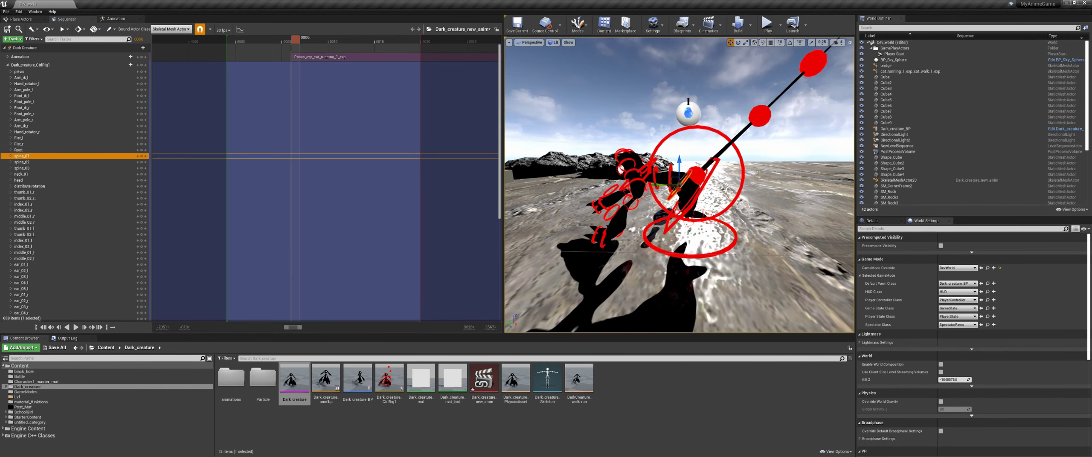
{"action": "scroll", "coordinate": [804, 205], "scroll_direction": "up", "scroll_amount": 1}
{"action": "left_click_drag", "start_coordinate": [804, 205], "coordinate": [811, 203], "text": "alt"}
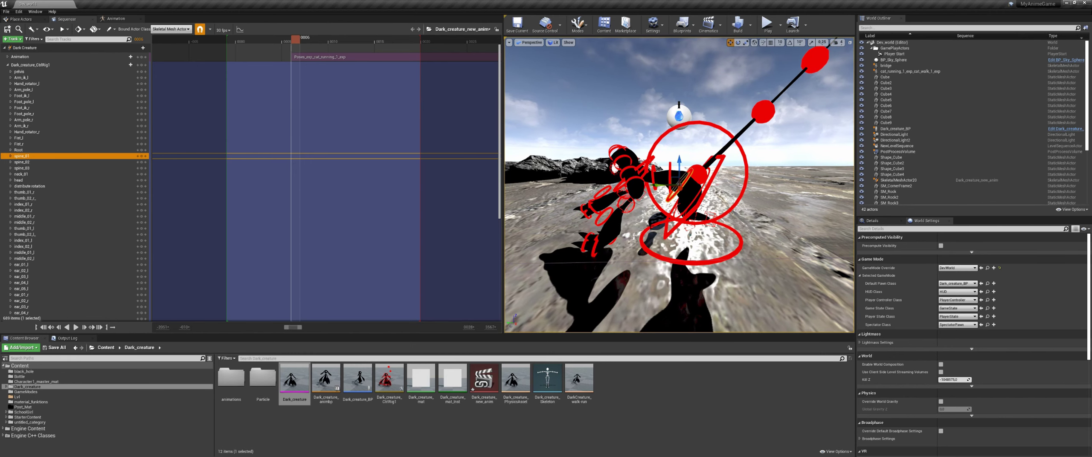
{"action": "key", "text": "a"}
{"action": "key", "text": "w"}
{"action": "right_click_drag", "start_coordinate": [649, 226], "coordinate": [649, 227]}
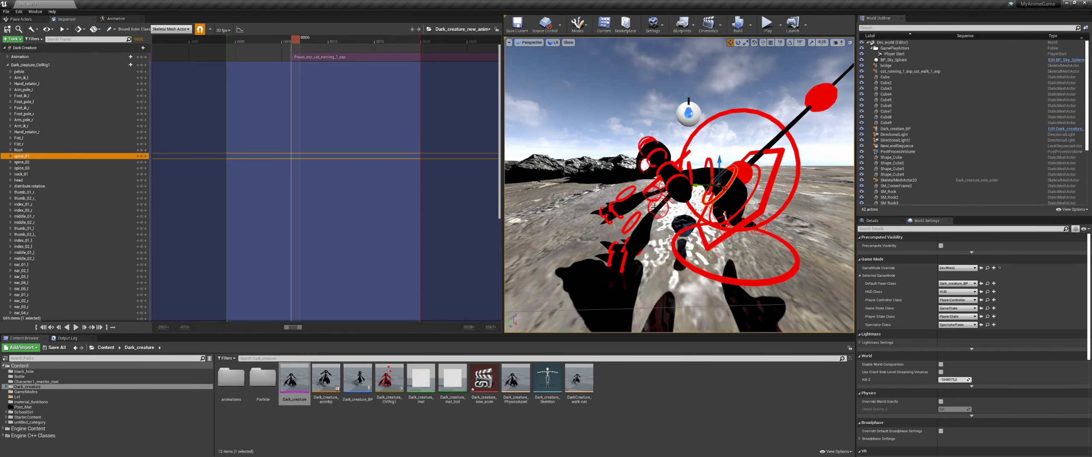
{"action": "left_click", "coordinate": [655, 208]}
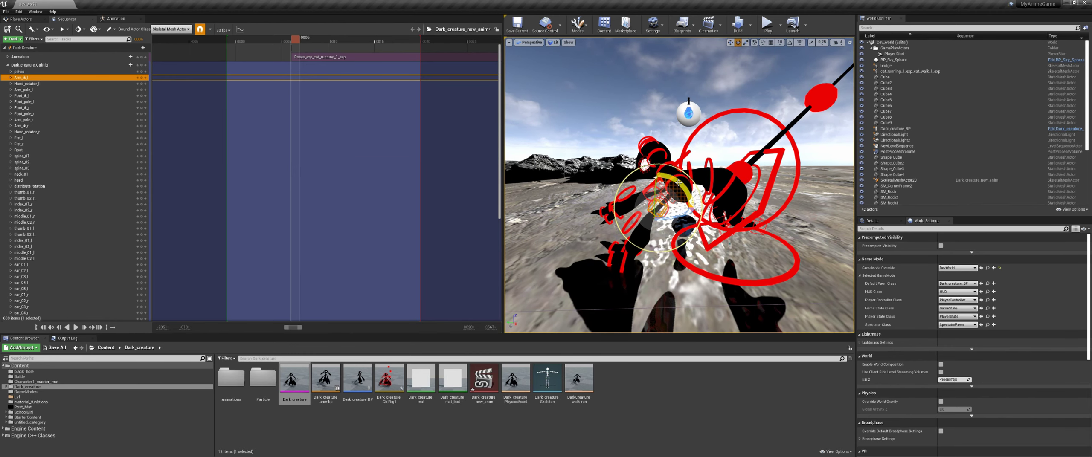
{"action": "left_click_drag", "start_coordinate": [678, 182], "coordinate": [658, 176]}
{"action": "key", "text": "w"}
{"action": "left_click_drag", "start_coordinate": [639, 194], "coordinate": [627, 192]}
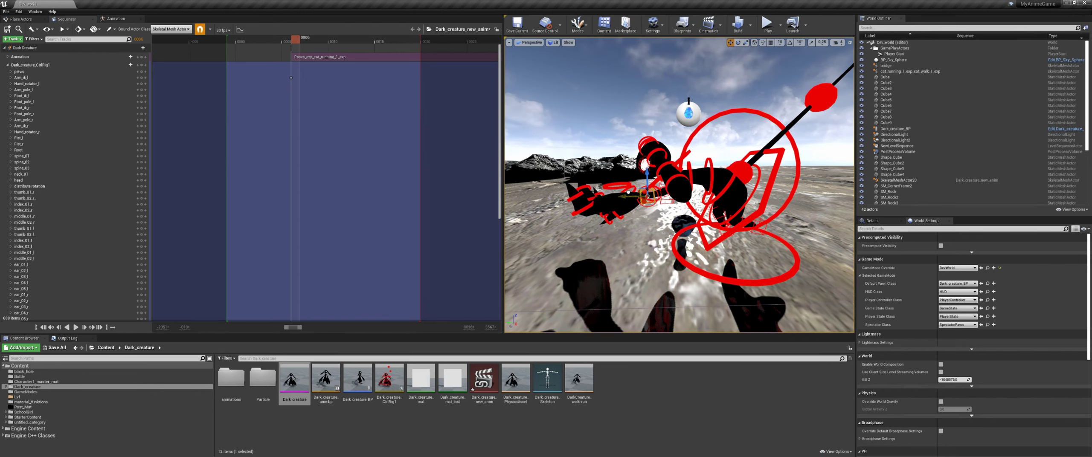
- Scale the Fist_l control to adjust the curl of the creature's left hand
{"action": "middle_click_drag", "start_coordinate": [628, 193], "coordinate": [659, 211]}
{"action": "left_click", "coordinate": [661, 213]}
{"action": "scroll", "coordinate": [684, 233], "scroll_direction": "up", "scroll_amount": 3}
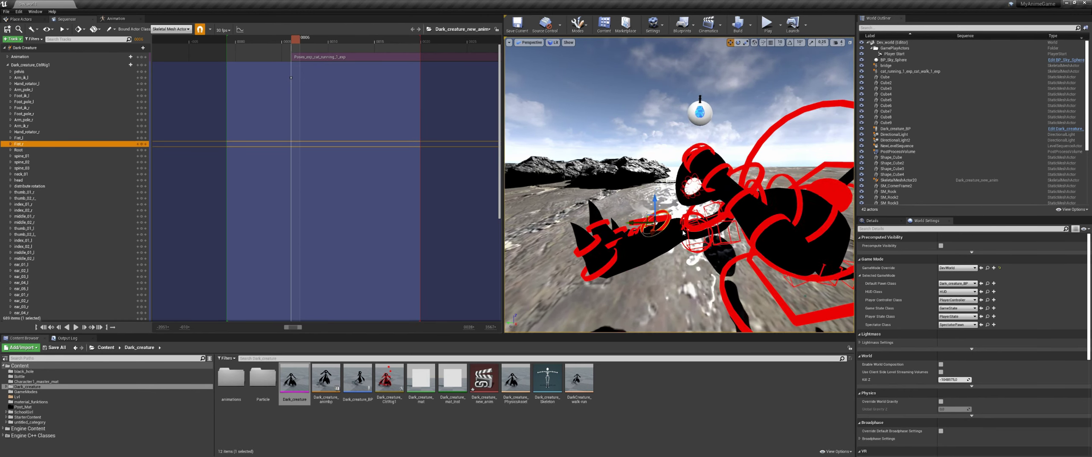
{"action": "left_click_drag", "start_coordinate": [684, 233], "coordinate": [696, 262], "text": "alt"}
{"action": "left_click", "coordinate": [671, 230]}
{"action": "left_click", "coordinate": [666, 226]}
{"action": "key", "text": "r"}
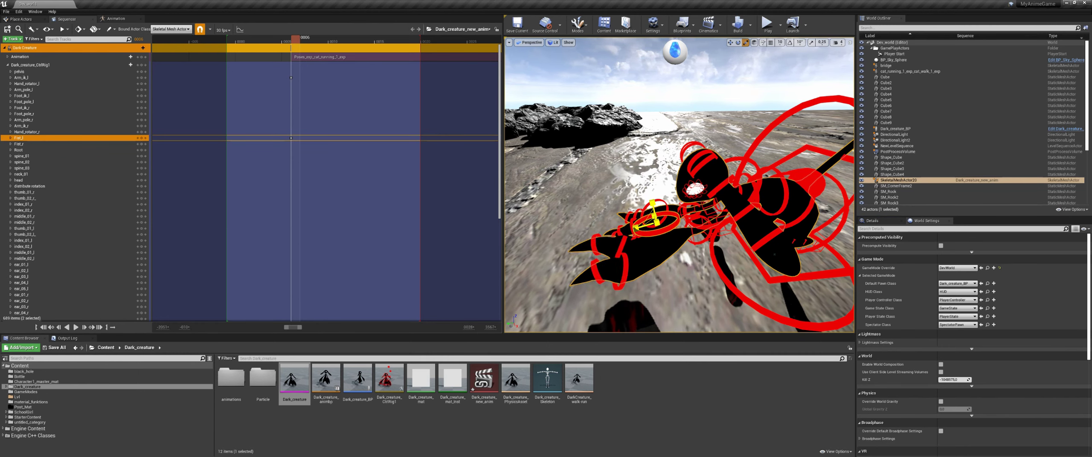
- Rotate the outer thumb, index and middle finger controls of the left hand together
{"action": "left_click", "coordinate": [595, 285]}
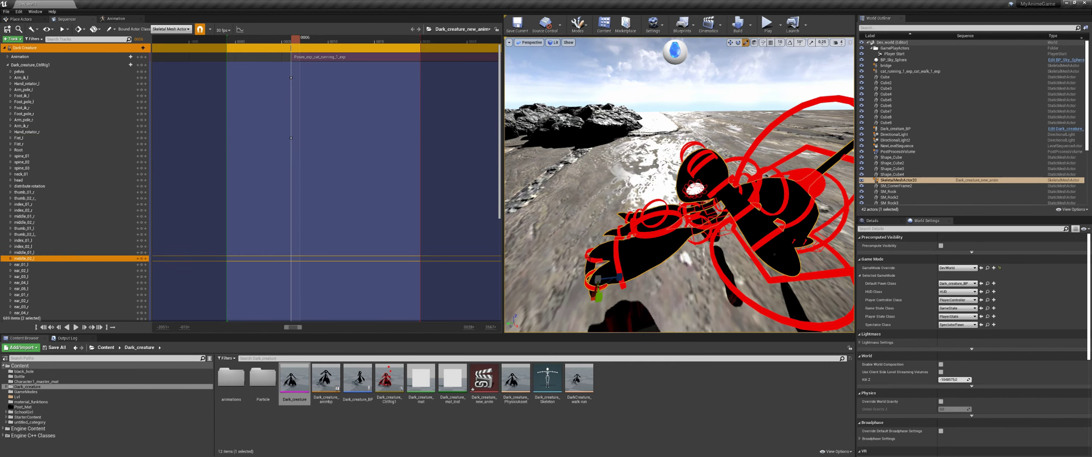
{"action": "left_click", "coordinate": [594, 258], "text": "ctrl"}
{"action": "left_click_drag", "start_coordinate": [594, 258], "coordinate": [631, 259], "text": "alt"}
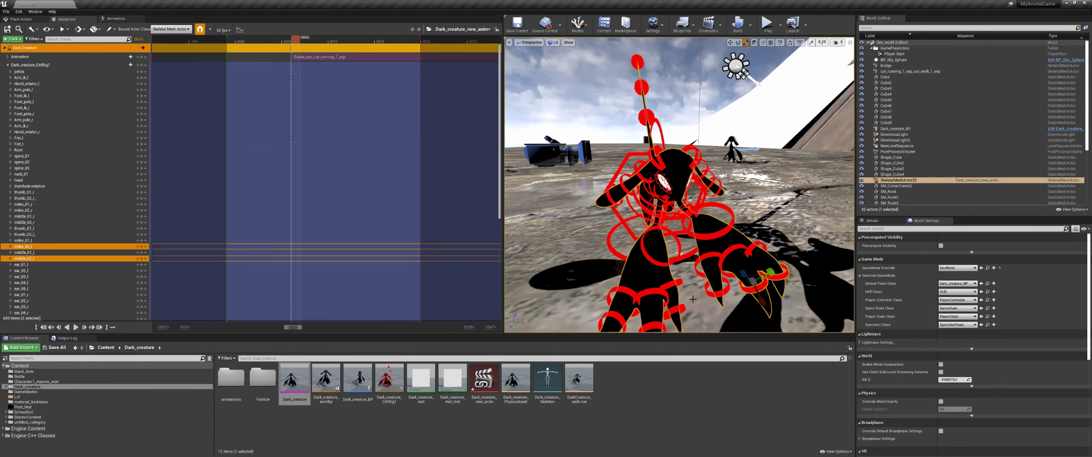
{"action": "left_click", "coordinate": [727, 293], "text": "ctrl"}
{"action": "key", "text": "e"}
{"action": "left_click_drag", "start_coordinate": [732, 291], "coordinate": [589, 285]}
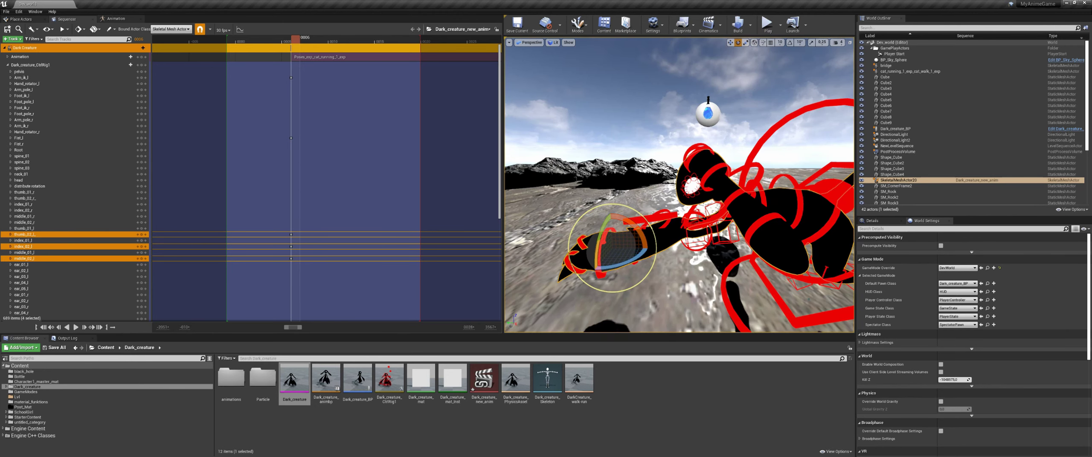
- Move the creature's Arm_ik_l control and adjust the neighbouring left arm and hand controls
{"action": "left_click", "coordinate": [695, 245]}
{"action": "key", "text": "w"}
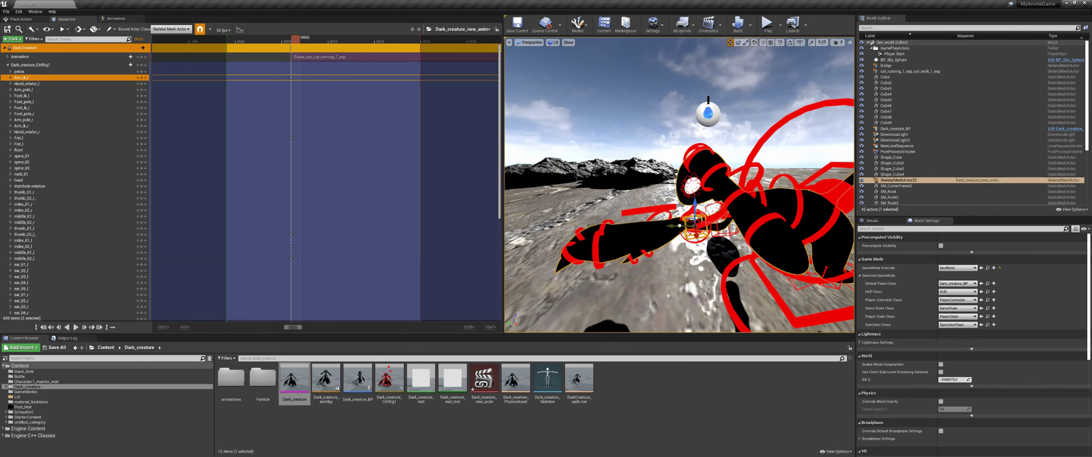
{"action": "left_click_drag", "start_coordinate": [670, 239], "coordinate": [683, 192], "text": "alt"}
{"action": "left_click", "coordinate": [664, 210]}
{"action": "left_click", "coordinate": [665, 213]}
{"action": "key", "text": "w"}
{"action": "left_click", "coordinate": [682, 200]}
{"action": "left_click", "coordinate": [683, 211]}
{"action": "left_click", "coordinate": [632, 219]}
{"action": "left_click", "coordinate": [731, 222]}
{"action": "key", "text": "r"}
{"action": "left_click", "coordinate": [677, 214]}
{"action": "key", "text": "w"}
{"action": "left_click", "coordinate": [659, 209]}
- Rotate the creature's head and nearby upper-body controls to refine the jump pose
{"action": "left_click", "coordinate": [713, 171]}
{"action": "key", "text": "e"}
{"action": "left_click", "coordinate": [666, 184]}
{"action": "mouse_move", "coordinate": [699, 141]}
{"action": "left_mouse_down"}
{"action": "mouse_move", "coordinate": [682, 147]}
{"action": "mouse_move", "coordinate": [671, 128]}
{"action": "mouse_move", "coordinate": [680, 136]}
{"action": "left_mouse_up"}
{"action": "left_click", "coordinate": [650, 160]}
{"action": "left_click", "coordinate": [691, 153]}
{"action": "left_click", "coordinate": [707, 184]}
{"action": "left_click_drag", "start_coordinate": [699, 170], "coordinate": [691, 194], "text": "alt"}
{"action": "key", "text": "w"}
{"action": "left_click", "coordinate": [679, 194]}
{"action": "key", "text": "e"}
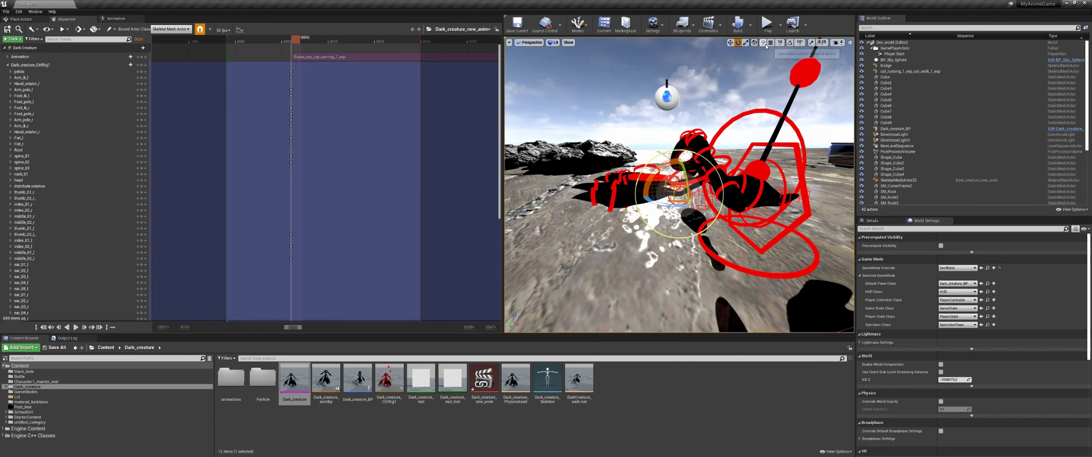
- Adjust the viewport camera speed and check the creature's head, ears and arms from several angles
{"action": "left_click", "coordinate": [841, 43]}
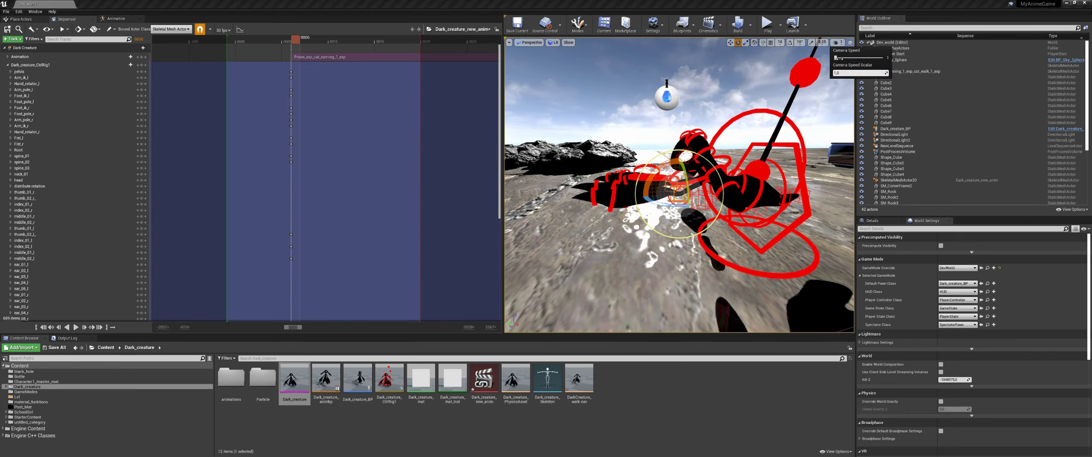
{"action": "right_click_drag", "start_coordinate": [748, 140], "coordinate": [757, 139]}
{"action": "left_click", "coordinate": [842, 46]}
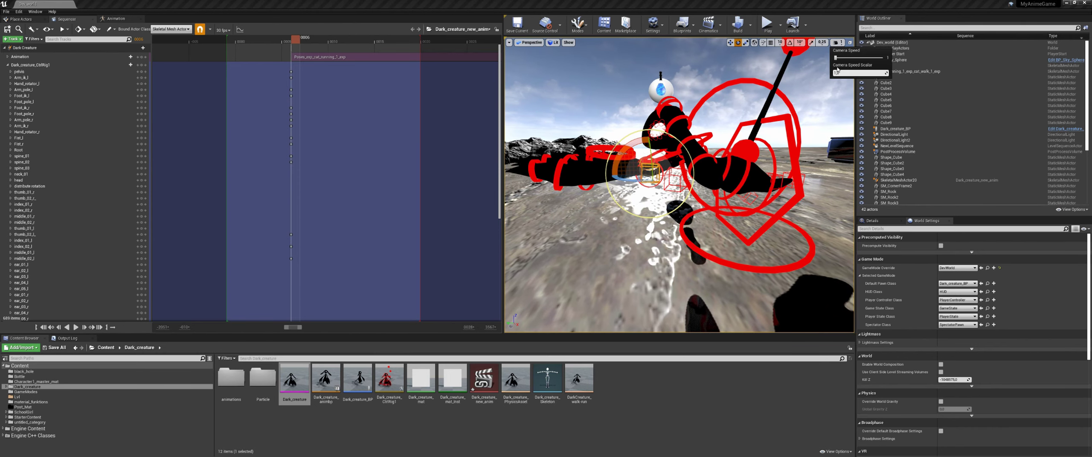
{"action": "right_click_drag", "start_coordinate": [785, 93], "coordinate": [768, 102]}
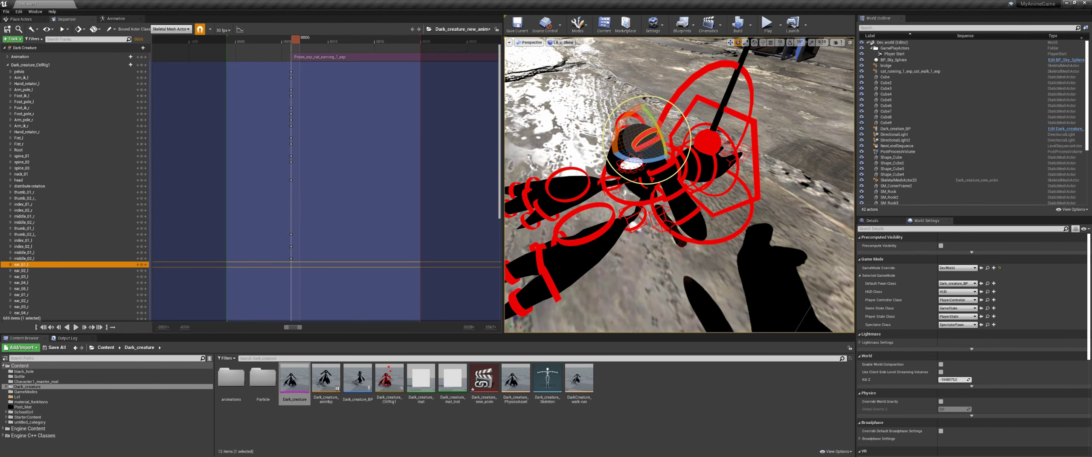
{"action": "right_click_drag", "start_coordinate": [634, 222], "coordinate": [623, 239]}
{"action": "mouse_move", "coordinate": [731, 282]}
{"action": "left_mouse_down", "text": "alt"}
{"action": "mouse_move", "coordinate": [721, 285]}
{"action": "mouse_move", "coordinate": [730, 273]}
{"action": "left_mouse_up", "text": "alt"}
{"action": "right_click_drag", "start_coordinate": [730, 272], "coordinate": [682, 253]}
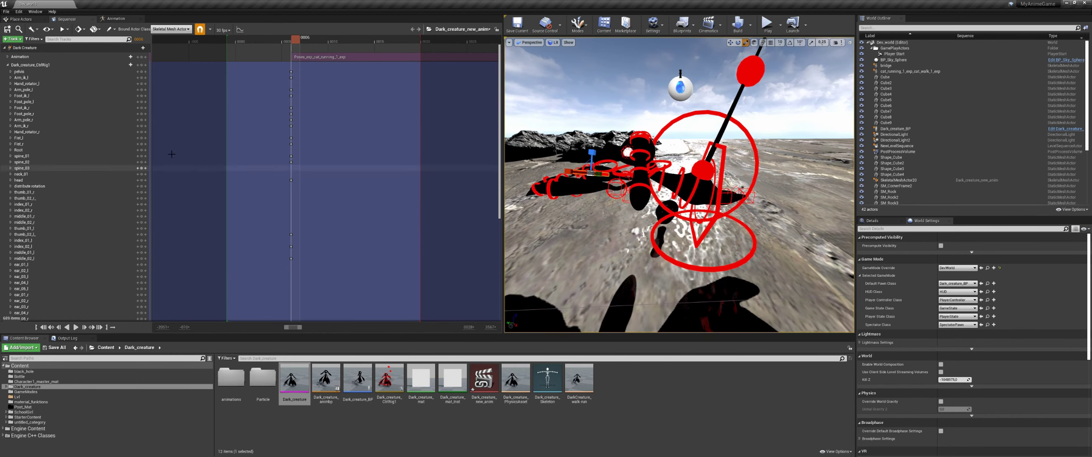
- Bake a pose asset from the Dark Creature track into Dark_creature/animations, named Dark_creature_Skeleton_jump_pose
{"action": "left_click", "coordinate": [4, 48]}
{"action": "left_click", "coordinate": [4, 48]}
{"action": "left_click", "coordinate": [7, 65]}
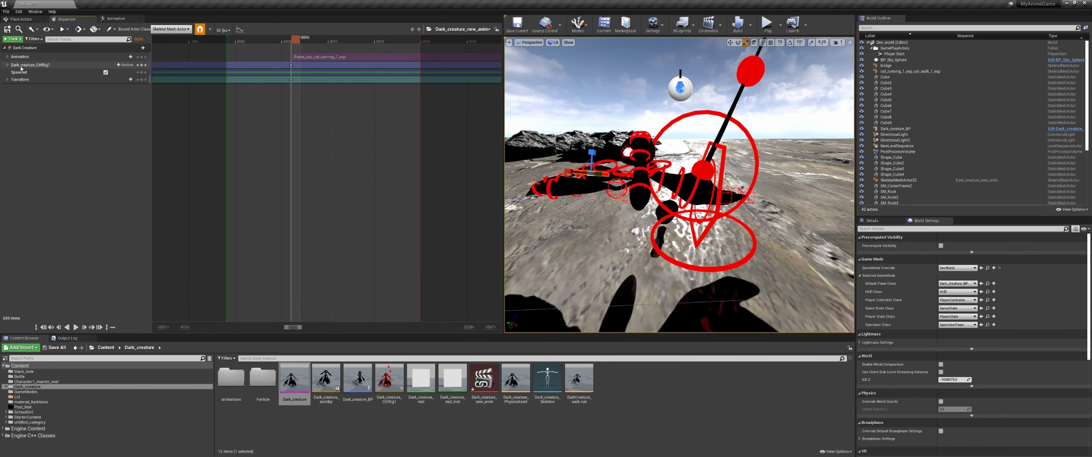
{"action": "right_click", "coordinate": [56, 49]}
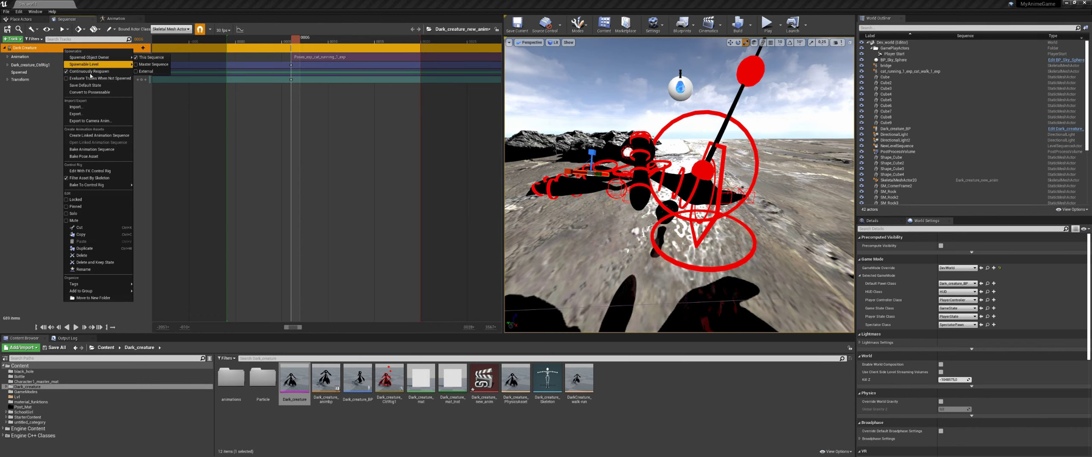
{"action": "left_click", "coordinate": [95, 157]}
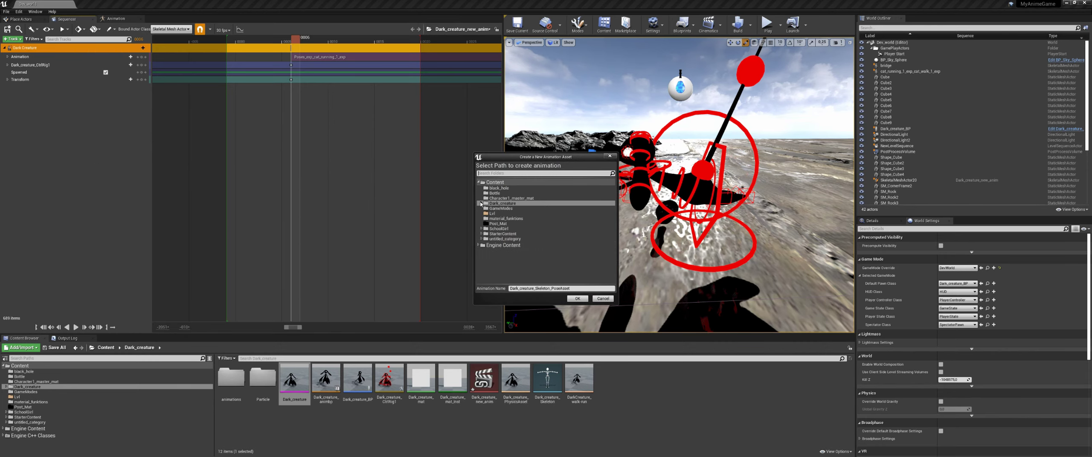
{"action": "left_click", "coordinate": [481, 204]}
{"action": "left_click", "coordinate": [503, 209]}
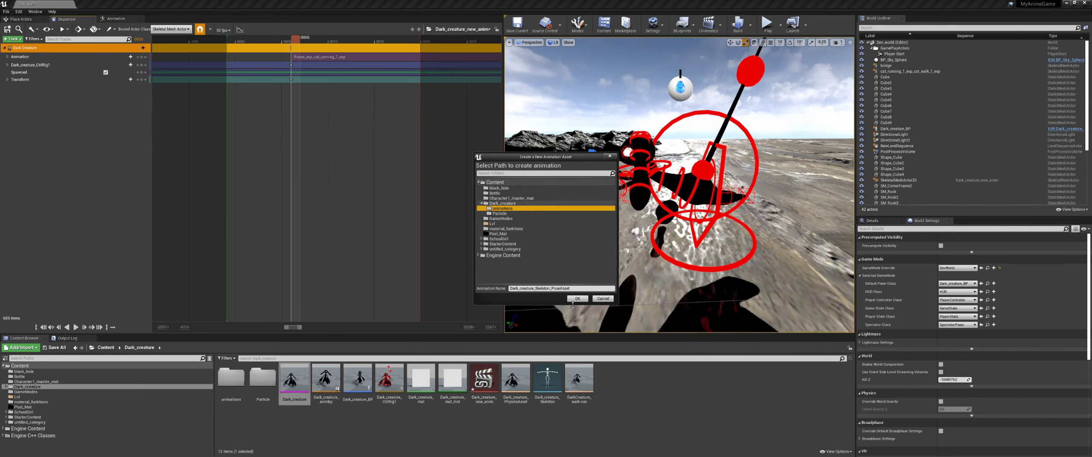
{"action": "left_click", "coordinate": [574, 289]}
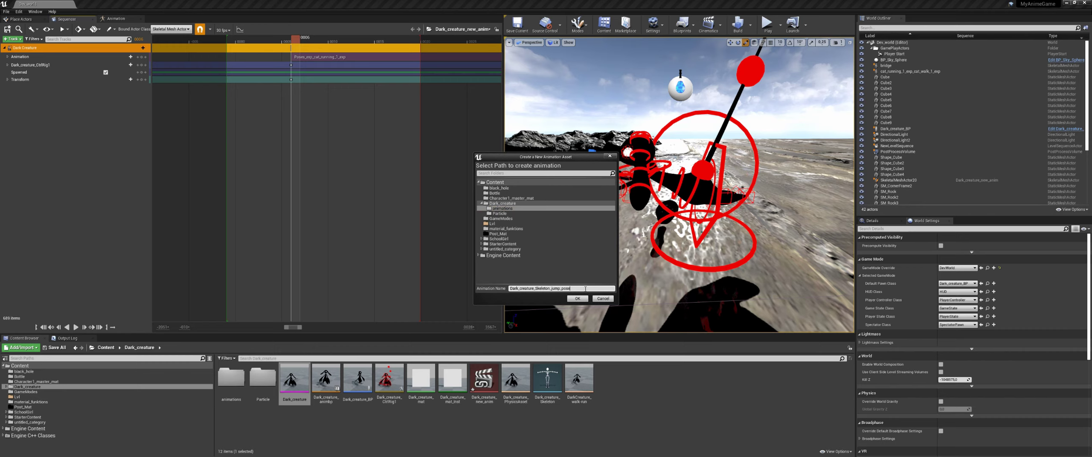
{"action": "left_click", "coordinate": [578, 299]}
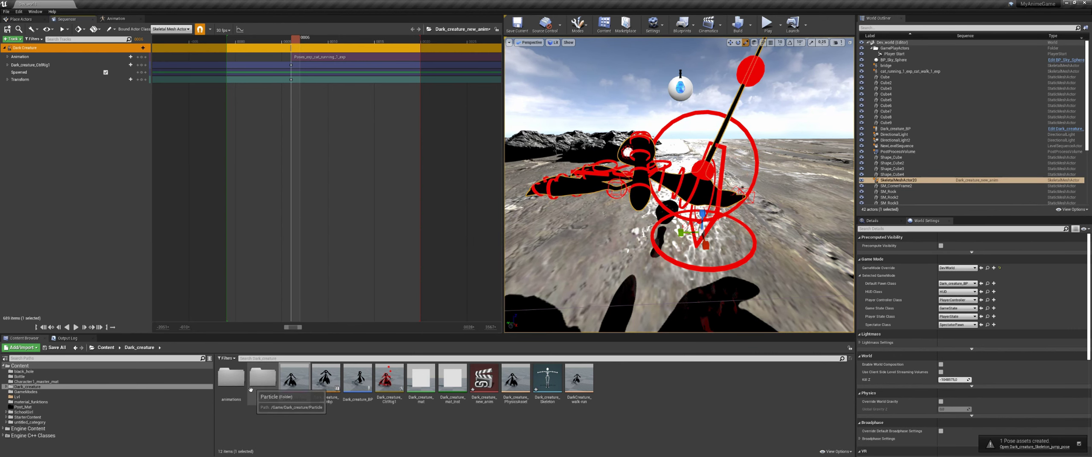
- Open the baked jump pose asset and preview its pose at a weight of 1.0
{"action": "double_click", "coordinate": [232, 377]}
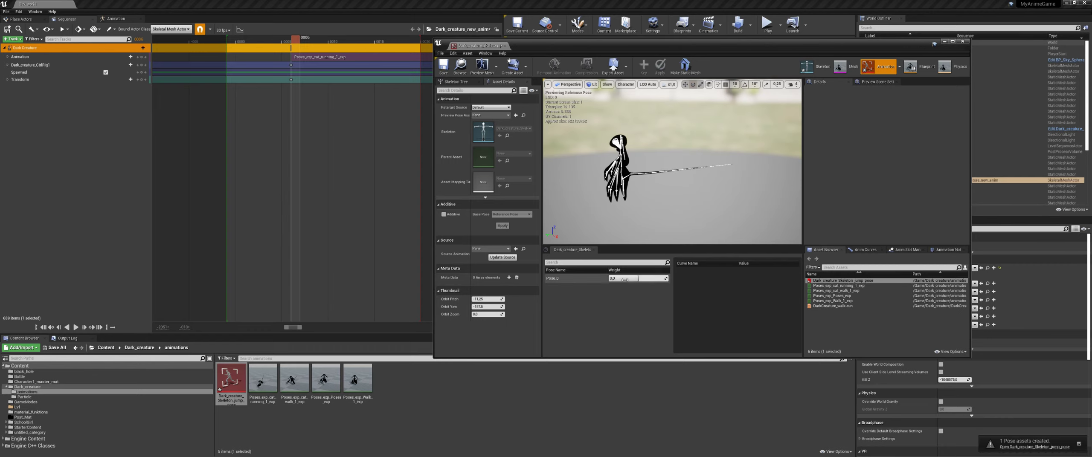
{"action": "left_click_drag", "start_coordinate": [624, 280], "coordinate": [628, 280]}
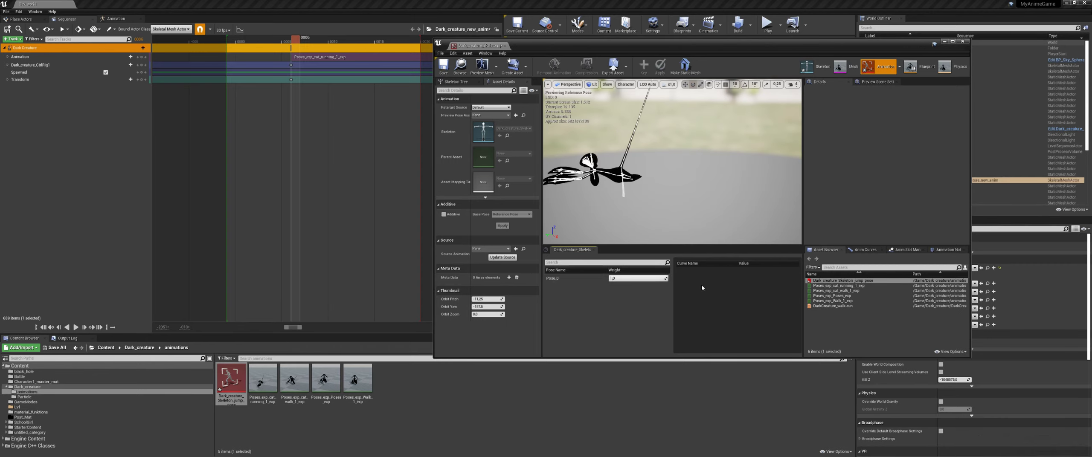
{"action": "mouse_move", "coordinate": [634, 280]}
{"action": "left_mouse_down"}
{"action": "mouse_move", "coordinate": [613, 280]}
{"action": "mouse_move", "coordinate": [636, 279]}
{"action": "left_mouse_up"}
{"action": "left_click", "coordinate": [516, 6]}
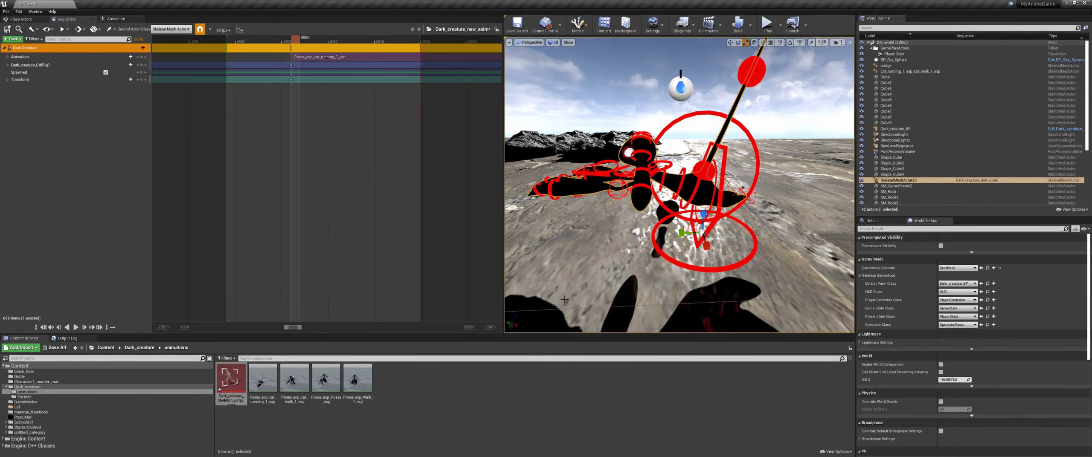
- Open the Dark_creature_Skeleton_PoseAsset, preview Pose_1 at varying weights, and move its editor away from the Sequencer
{"action": "double_click", "coordinate": [230, 378]}
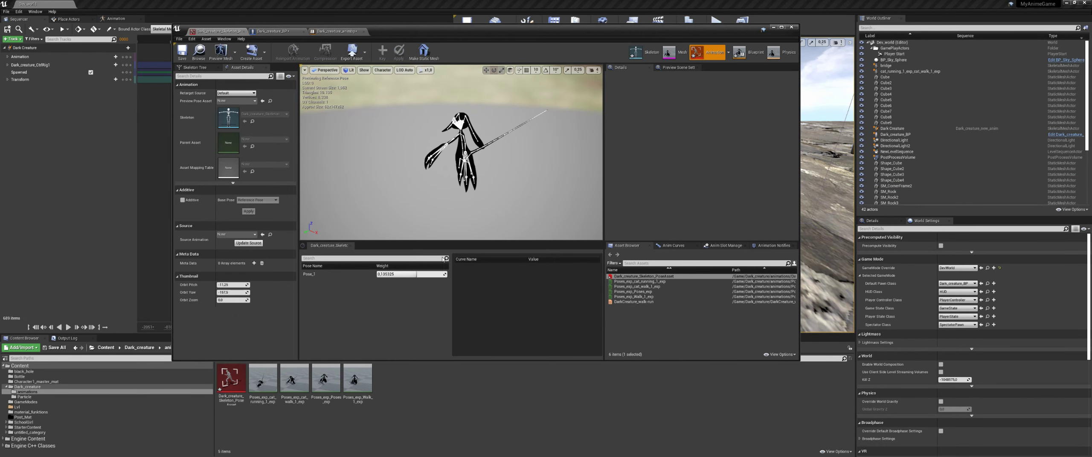
{"action": "left_click_drag", "start_coordinate": [418, 274], "coordinate": [414, 275]}
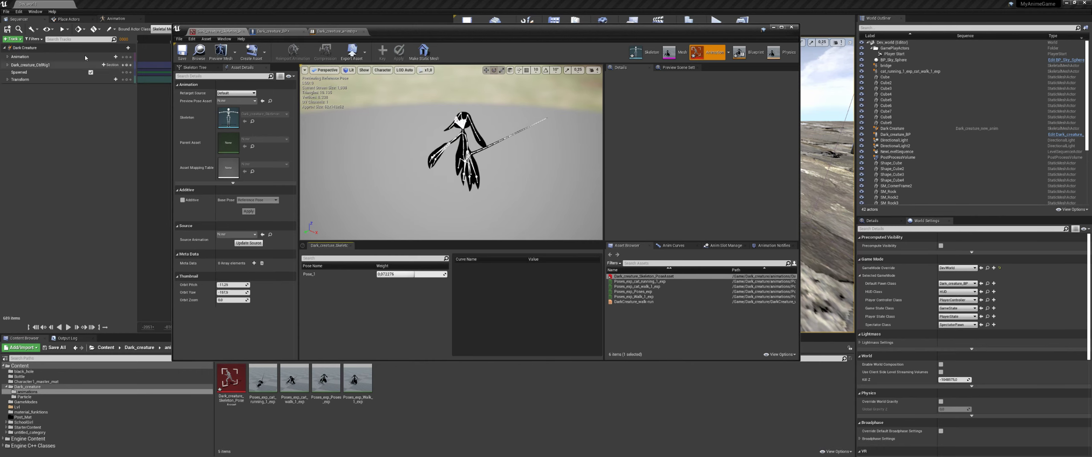
{"action": "left_click_drag", "start_coordinate": [413, 28], "coordinate": [584, 282]}
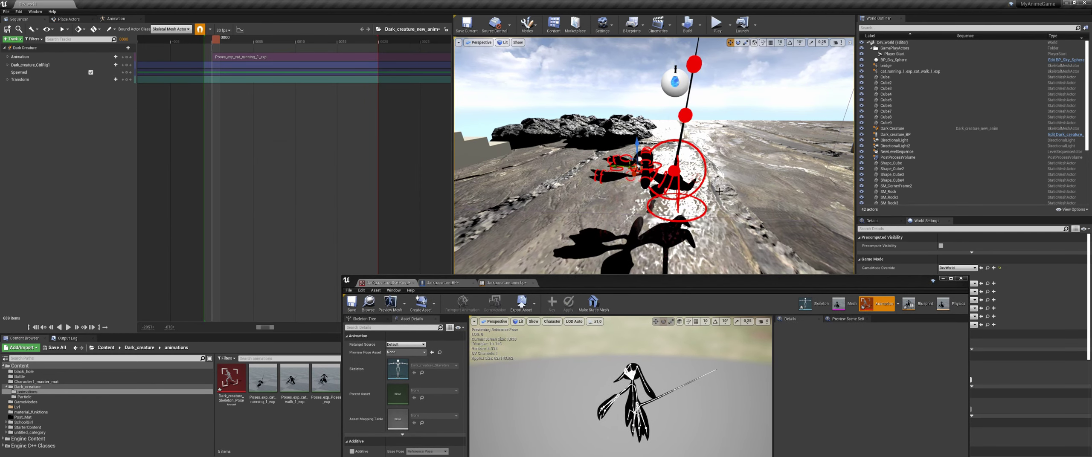
- Narrow the sequence's playback range to the jump pose frame at the start of the running animation section
{"action": "right_click_drag", "start_coordinate": [655, 156], "coordinate": [537, 137]}
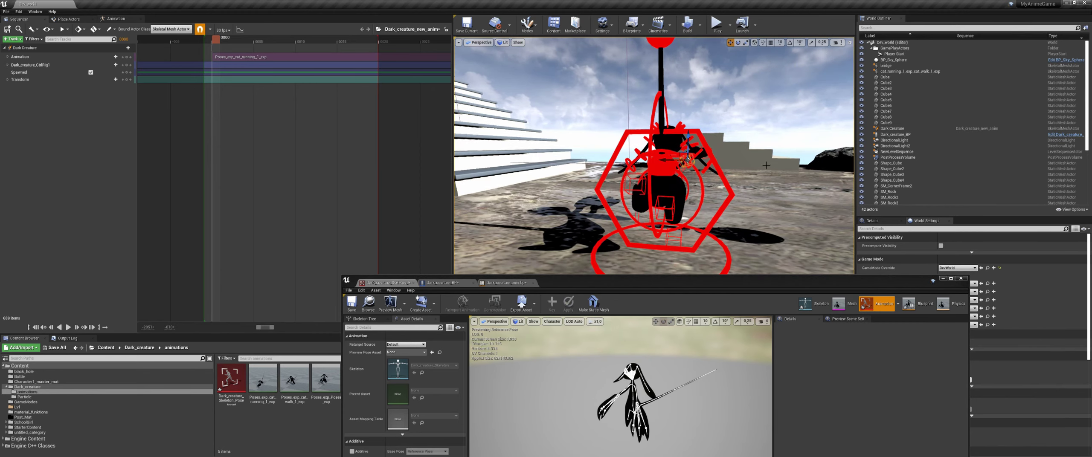
{"action": "mouse_move", "coordinate": [204, 41]}
{"action": "left_mouse_down"}
{"action": "mouse_move", "coordinate": [220, 40]}
{"action": "mouse_move", "coordinate": [204, 41]}
{"action": "left_mouse_up"}
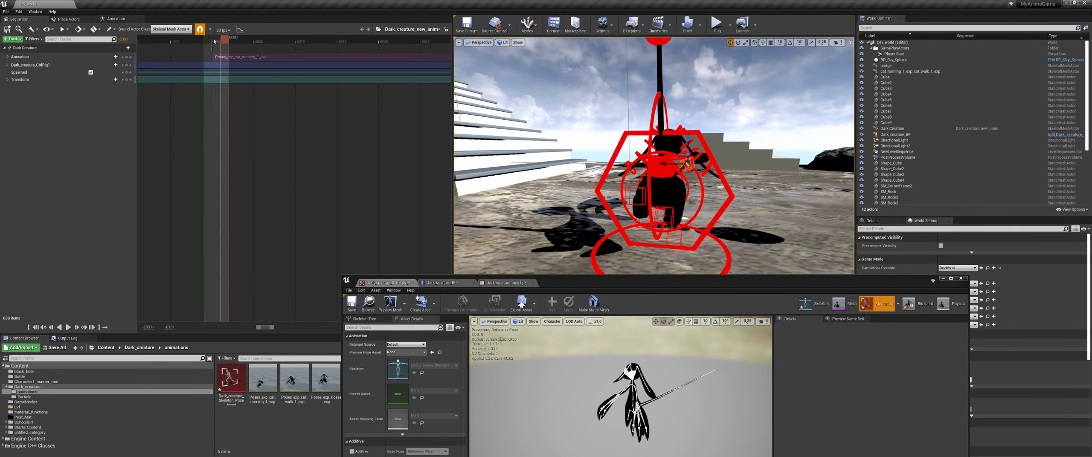
{"action": "left_click", "coordinate": [215, 39]}
{"action": "left_click_drag", "start_coordinate": [533, 101], "coordinate": [536, 96], "text": "alt"}
{"action": "left_click_drag", "start_coordinate": [228, 41], "coordinate": [212, 40]}
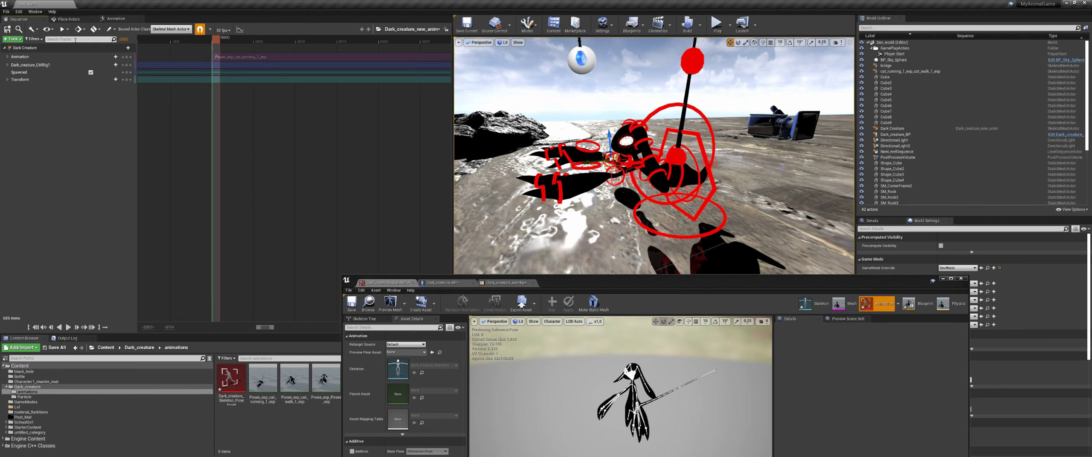
- Create a linked animation sequence named test from the Dark Creature track in the Dark_creature/animations folder
{"action": "right_click", "coordinate": [94, 48]}
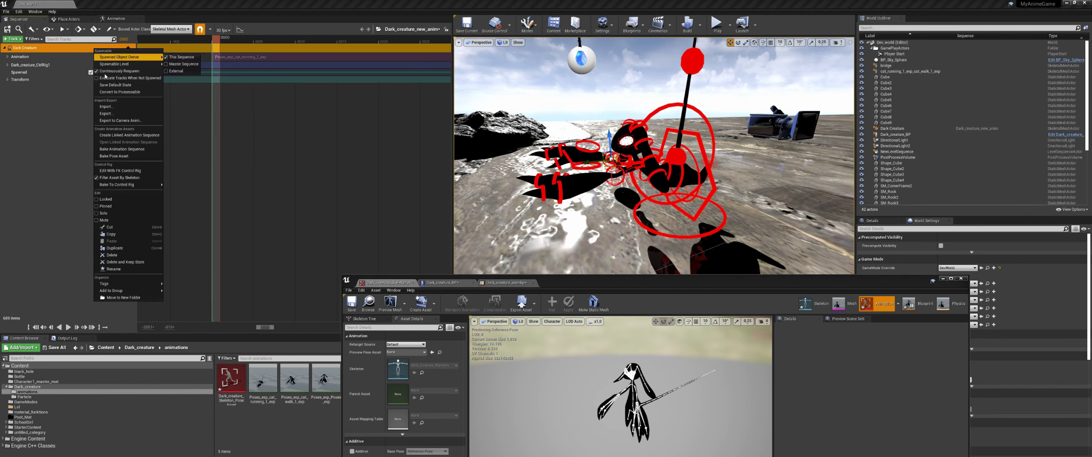
{"action": "left_click", "coordinate": [134, 135]}
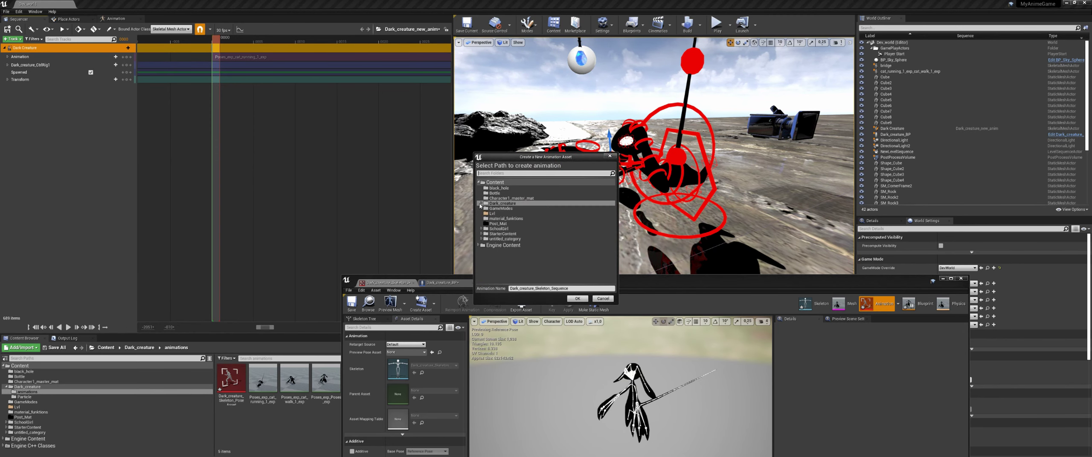
{"action": "left_click", "coordinate": [499, 204]}
{"action": "left_click", "coordinate": [502, 208]}
{"action": "left_click", "coordinate": [573, 289]}
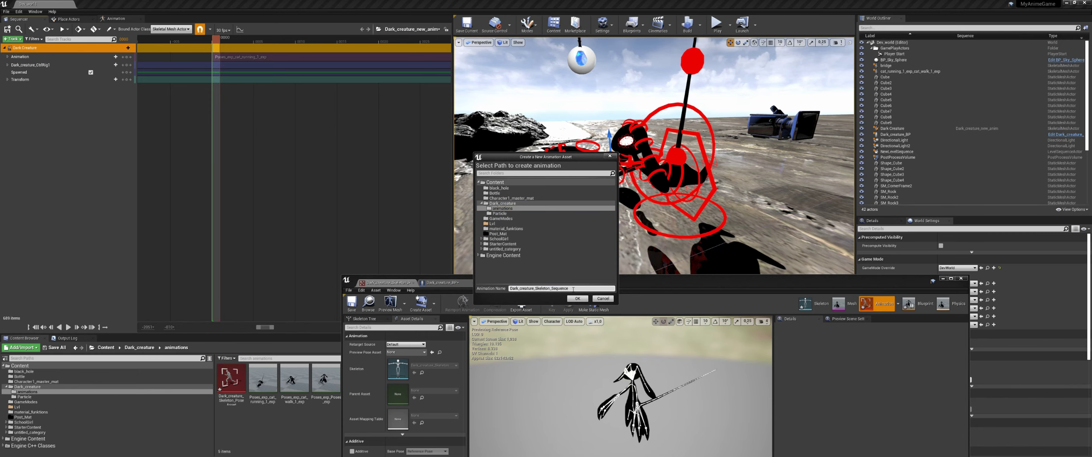
{"action": "type", "text": "test"}
{"action": "left_click", "coordinate": [577, 299]}
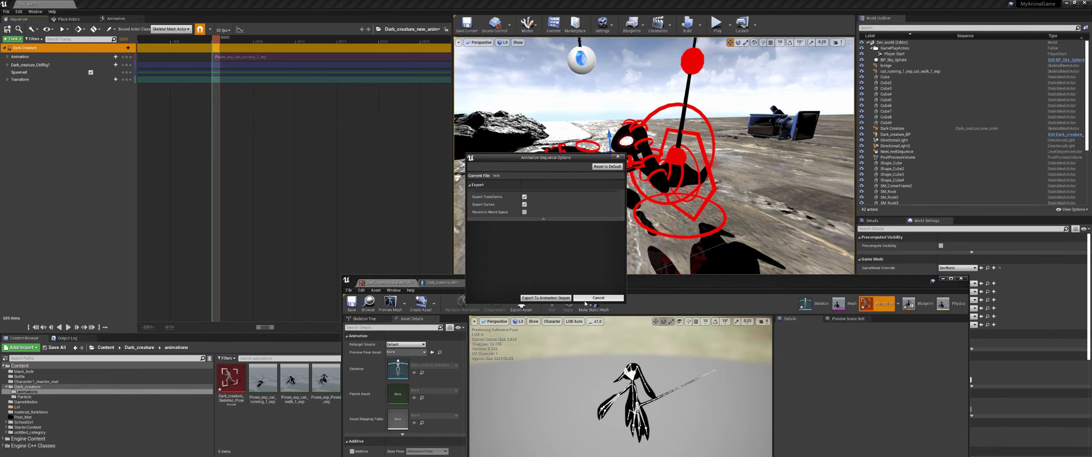
{"action": "left_click", "coordinate": [550, 300]}
- Create the linked animation sequence from the Dark Creature track again and open the test asset
{"action": "left_click_drag", "start_coordinate": [632, 284], "coordinate": [613, 55]}
{"action": "double_click", "coordinate": [389, 382]}
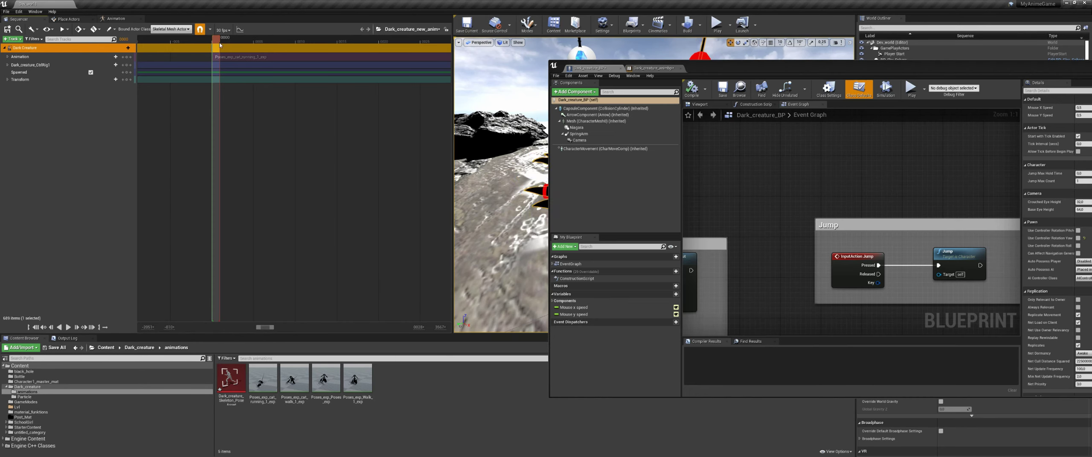
{"action": "right_click", "coordinate": [49, 50]}
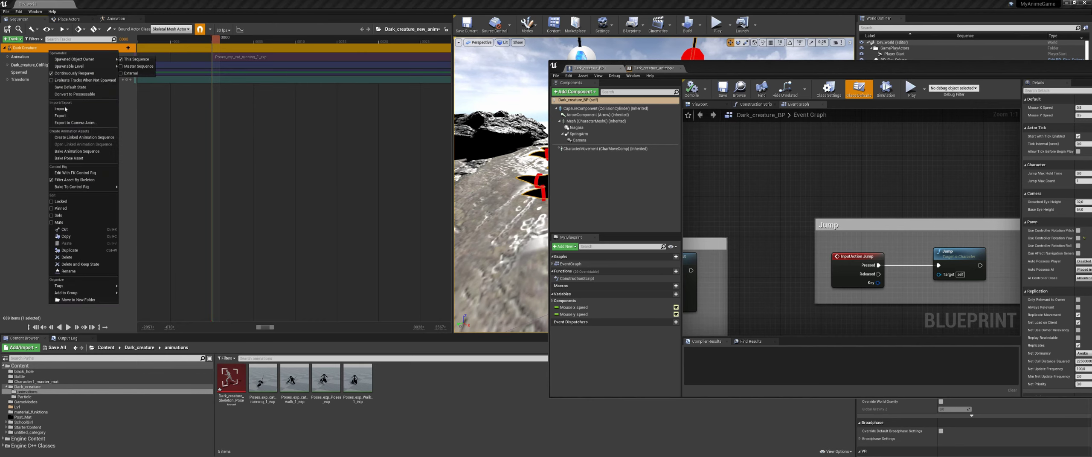
{"action": "left_click", "coordinate": [82, 138]}
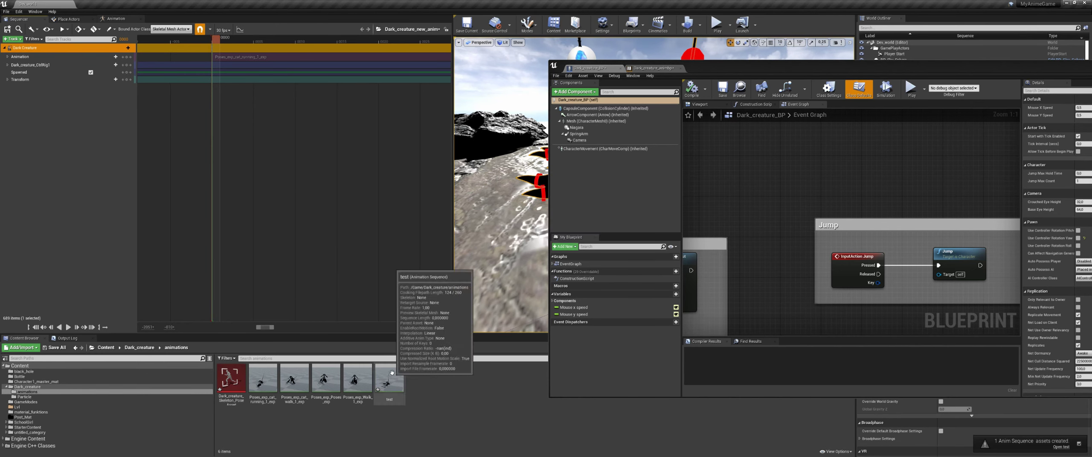
{"action": "double_click", "coordinate": [391, 379]}
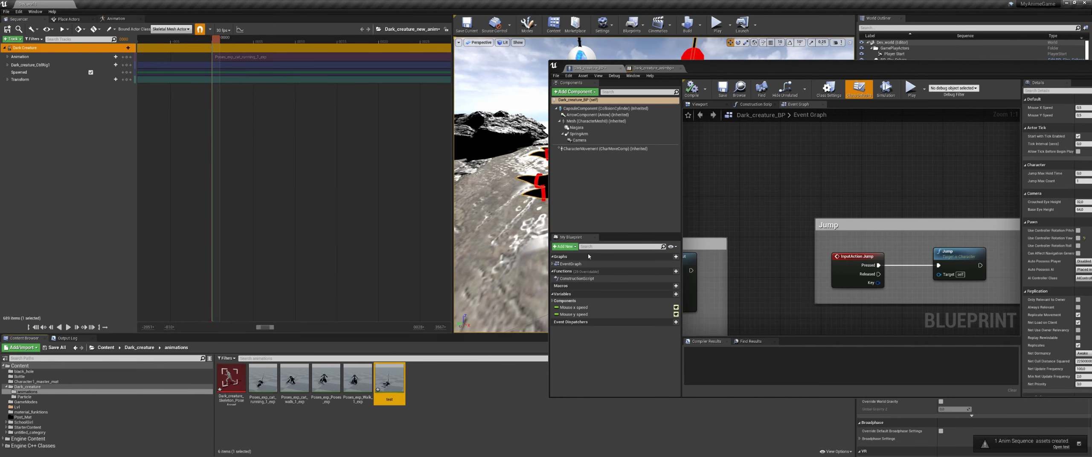
- Delete the test animation sequence from the animations folder
{"action": "left_click_drag", "start_coordinate": [830, 232], "coordinate": [725, 213], "text": "alt"}
{"action": "left_click", "coordinate": [740, 69]}
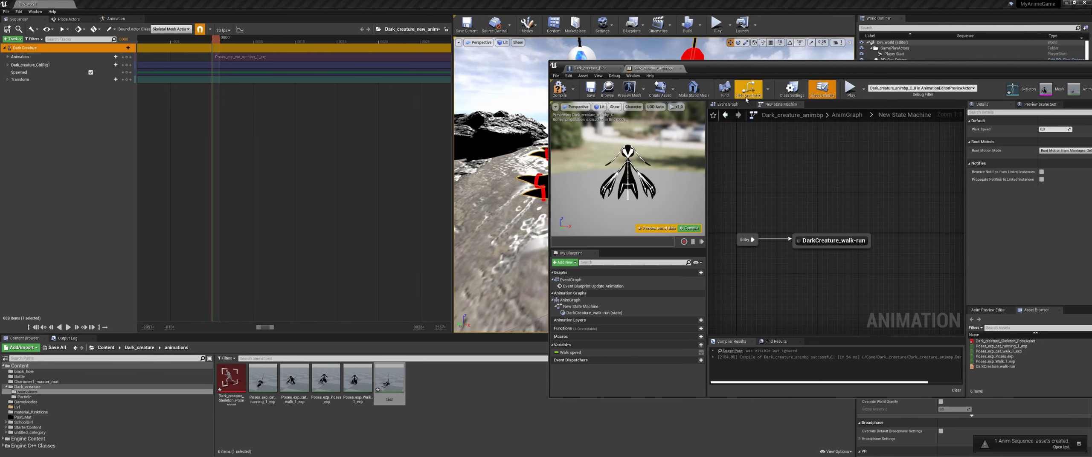
{"action": "left_click", "coordinate": [386, 391]}
{"action": "key", "text": "Delete"}
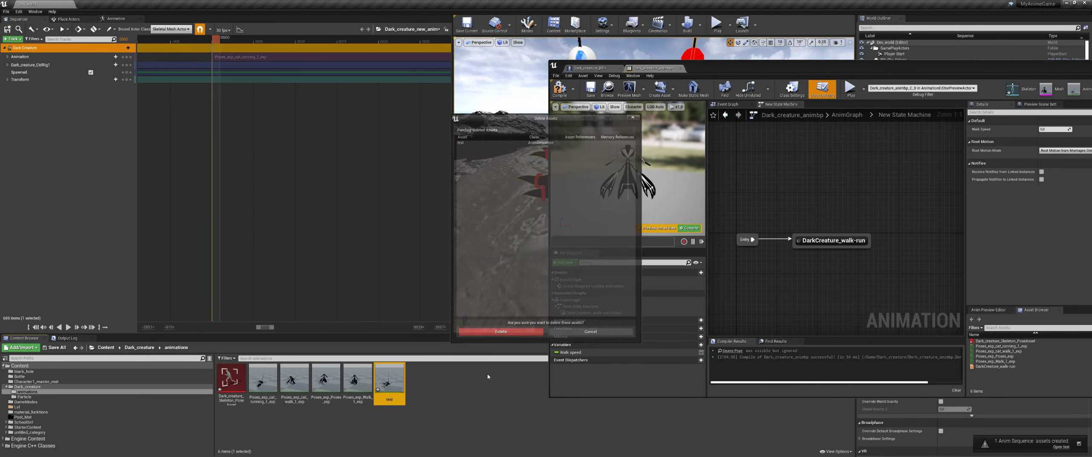
{"action": "left_click", "coordinate": [513, 333]}
- Reopen Dark_creature_Skeleton_PoseAsset and preview the full range of the Pose_1 weight
{"action": "left_click_drag", "start_coordinate": [729, 68], "coordinate": [639, 0]}
{"action": "double_click", "coordinate": [50, 3]}
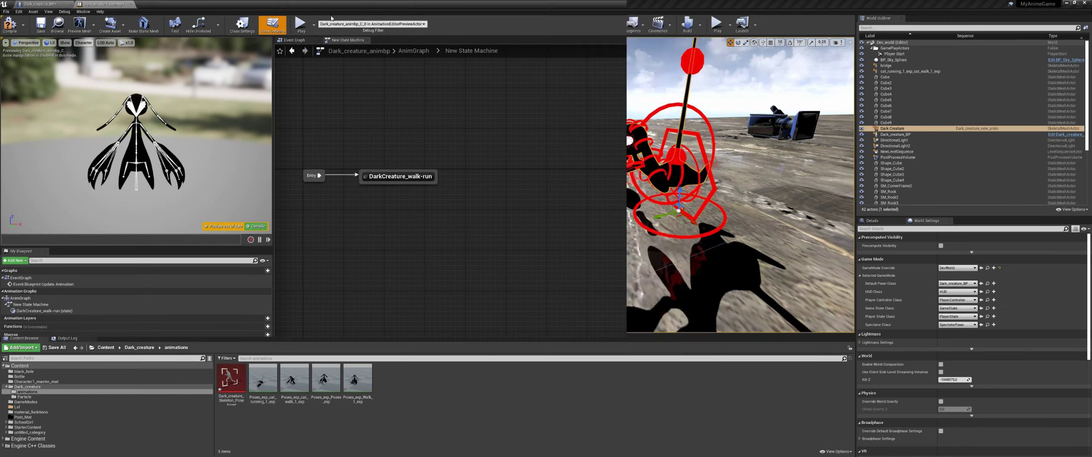
{"action": "double_click", "coordinate": [548, 296]}
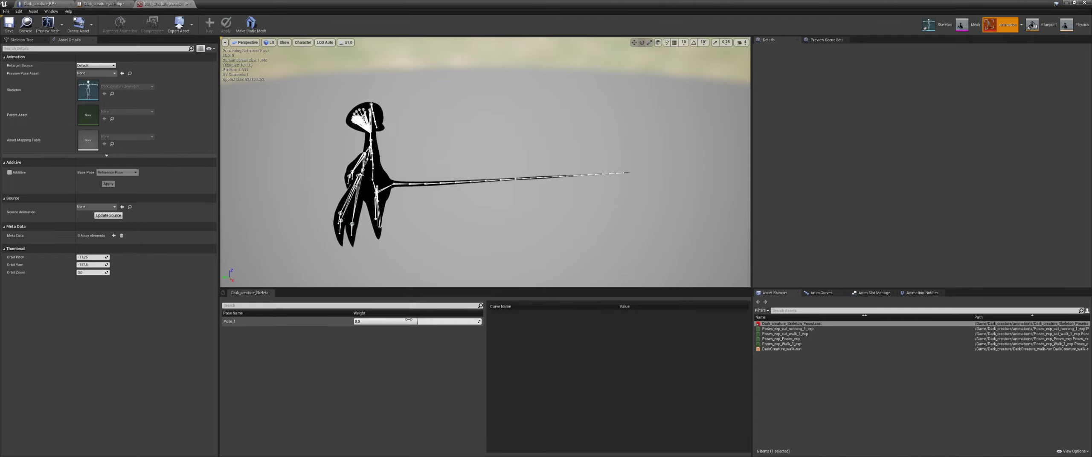
{"action": "left_click_drag", "start_coordinate": [412, 325], "coordinate": [481, 324]}
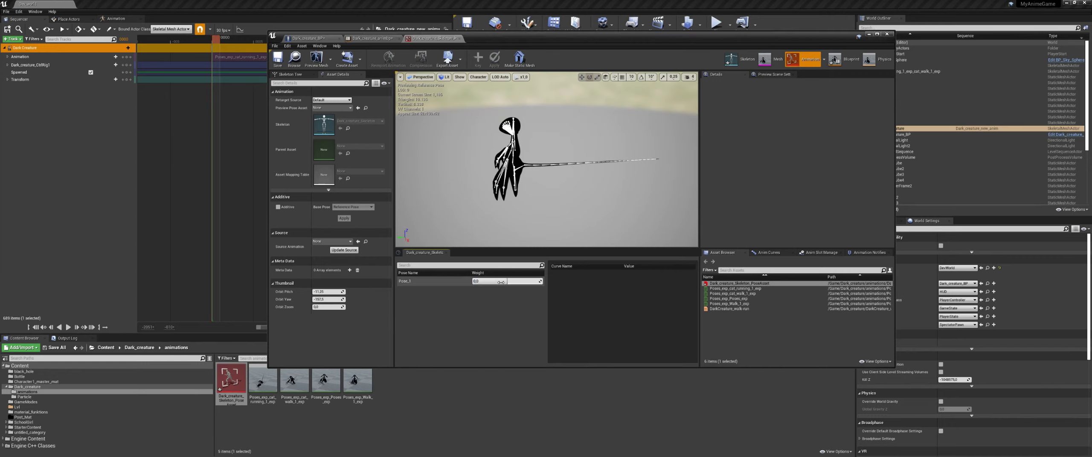
- Set the Pose_1 weight to 1 and create an animation from the current pose, named Dark_creature_Skeleton_jump_pose, in the Dark_creature/animations folder
{"action": "left_click_drag", "start_coordinate": [501, 282], "coordinate": [541, 282]}
{"action": "left_click", "coordinate": [360, 65]}
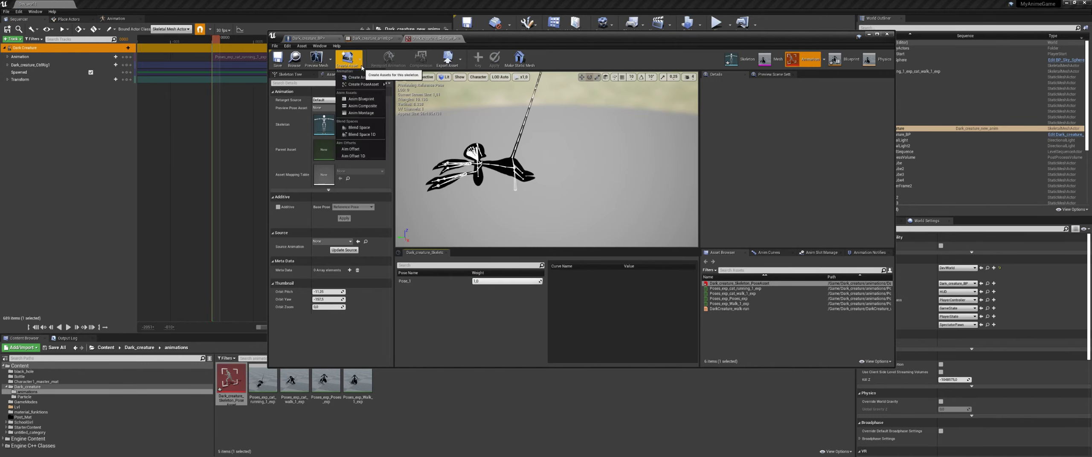
{"action": "mouse_move", "coordinate": [363, 78]}
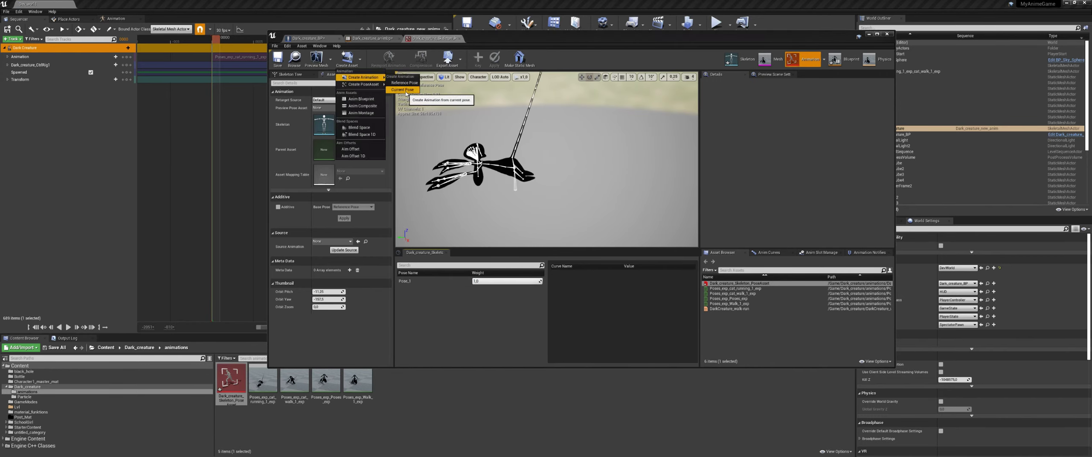
{"action": "left_click", "coordinate": [403, 90]}
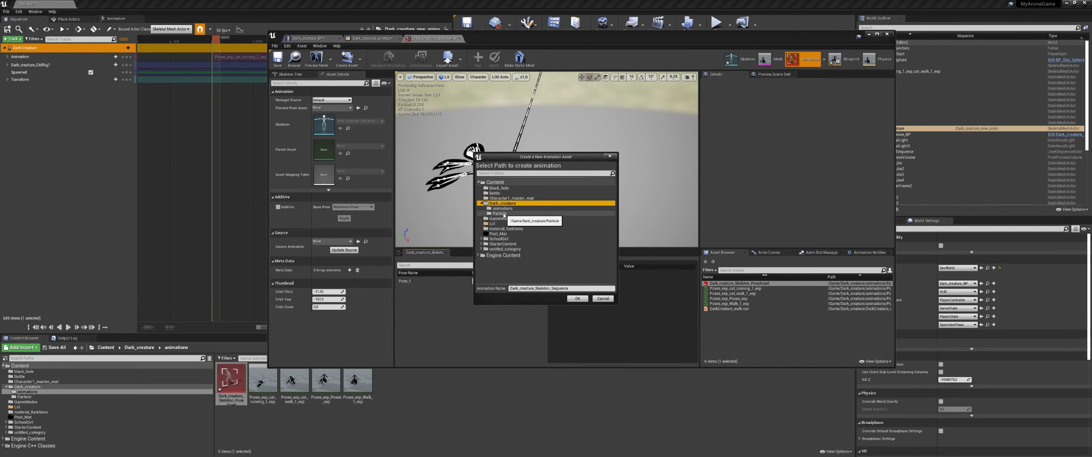
{"action": "left_click", "coordinate": [502, 208]}
{"action": "left_click", "coordinate": [576, 288]}
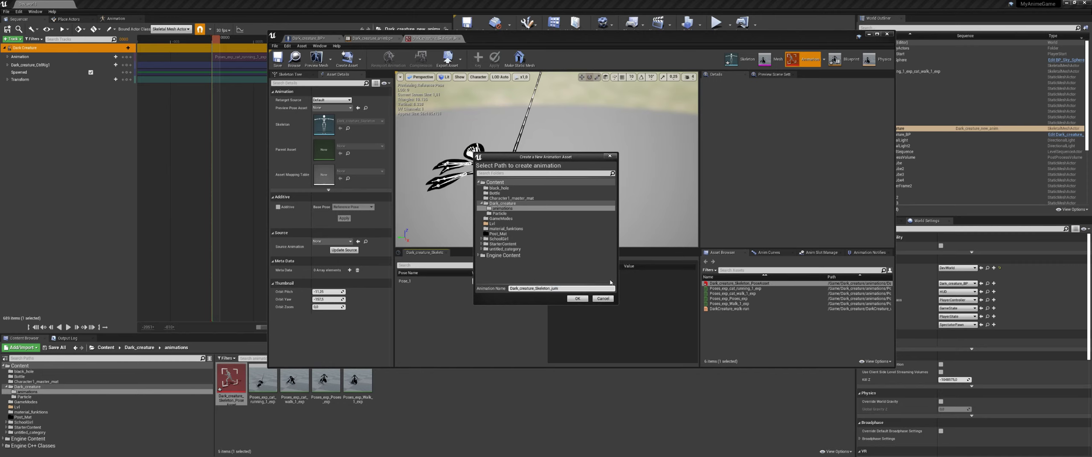
{"action": "left_click", "coordinate": [577, 299]}
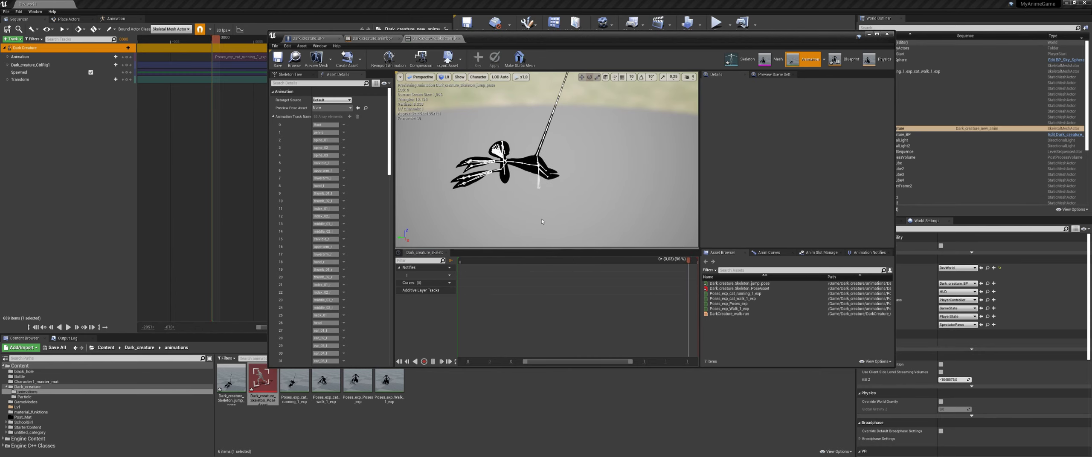
- Reopen Dark_creature_Skeleton_PoseAsset, view the creature from the side and preview the Pose_1 weight below zero
{"action": "double_click", "coordinate": [269, 389]}
{"action": "middle_click_drag", "start_coordinate": [514, 229], "coordinate": [529, 236]}
{"action": "scroll", "coordinate": [514, 228], "scroll_direction": "up", "scroll_amount": 1}
{"action": "left_click_drag", "start_coordinate": [623, 196], "coordinate": [576, 184], "text": "alt"}
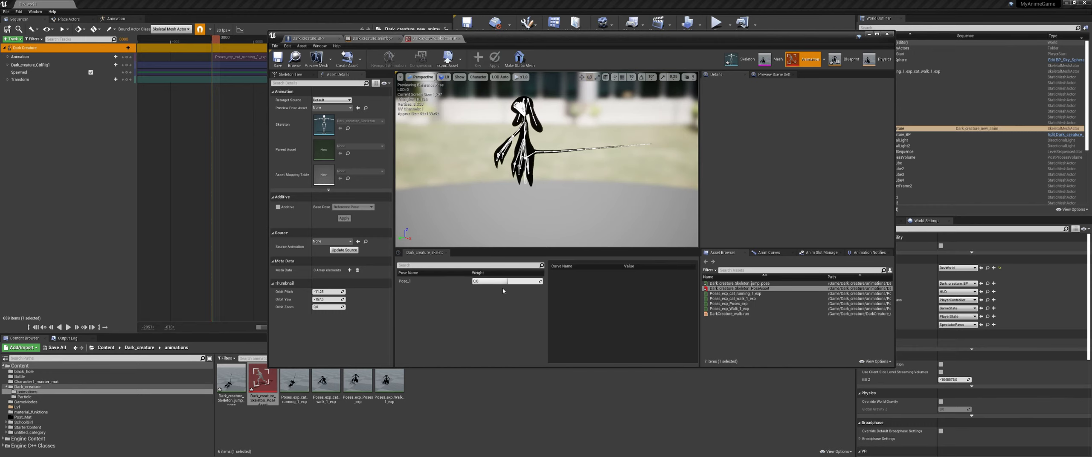
{"action": "mouse_move", "coordinate": [507, 281]}
{"action": "left_mouse_down"}
{"action": "mouse_move", "coordinate": [538, 281]}
{"action": "mouse_move", "coordinate": [502, 281]}
{"action": "left_mouse_up"}
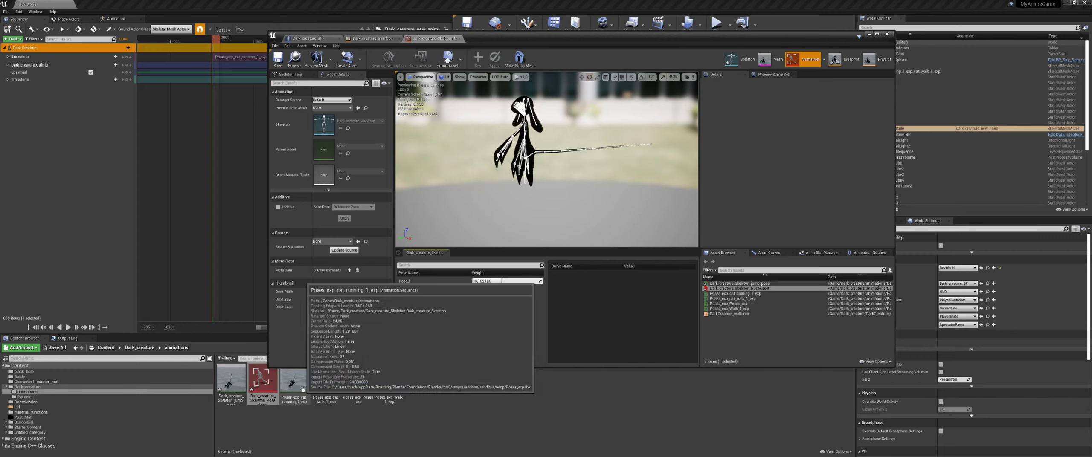
- Open the Poses_exp_Walk_1_exp and Poses_exp_Poses_exp animations and scrub through their timelines
{"action": "double_click", "coordinate": [396, 391]}
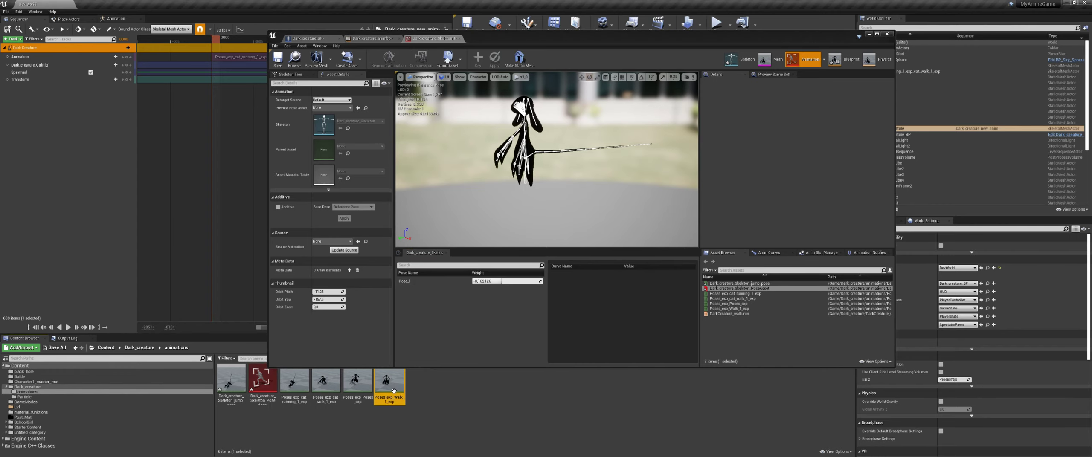
{"action": "left_click_drag", "start_coordinate": [462, 262], "coordinate": [516, 266]}
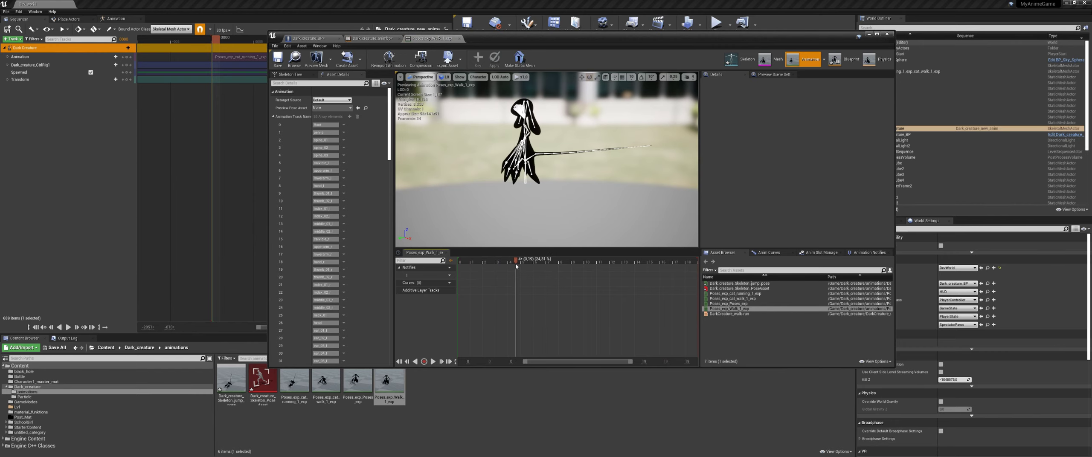
{"action": "mouse_move", "coordinate": [300, 398]}
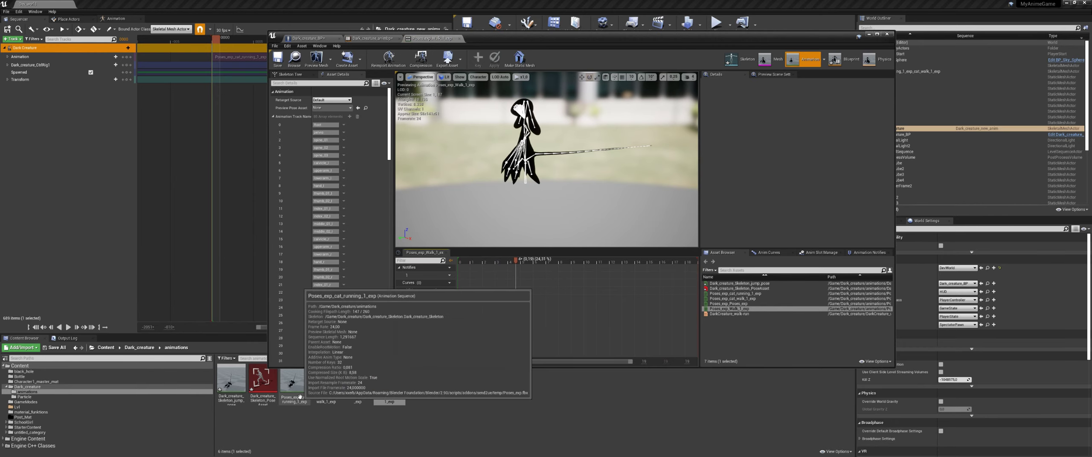
{"action": "double_click", "coordinate": [357, 381]}
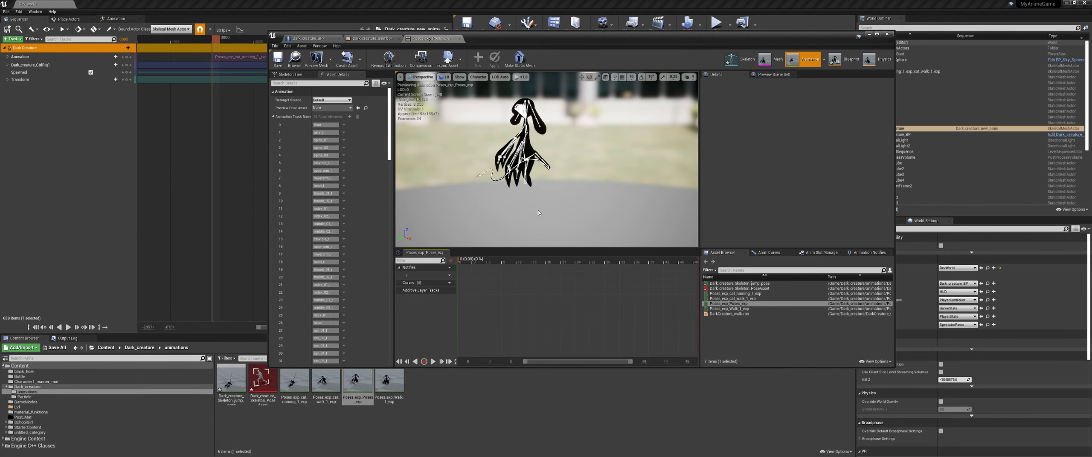
{"action": "left_click_drag", "start_coordinate": [538, 213], "coordinate": [597, 221], "text": "alt"}
{"action": "scroll", "coordinate": [538, 213], "scroll_direction": "up", "scroll_amount": 4}
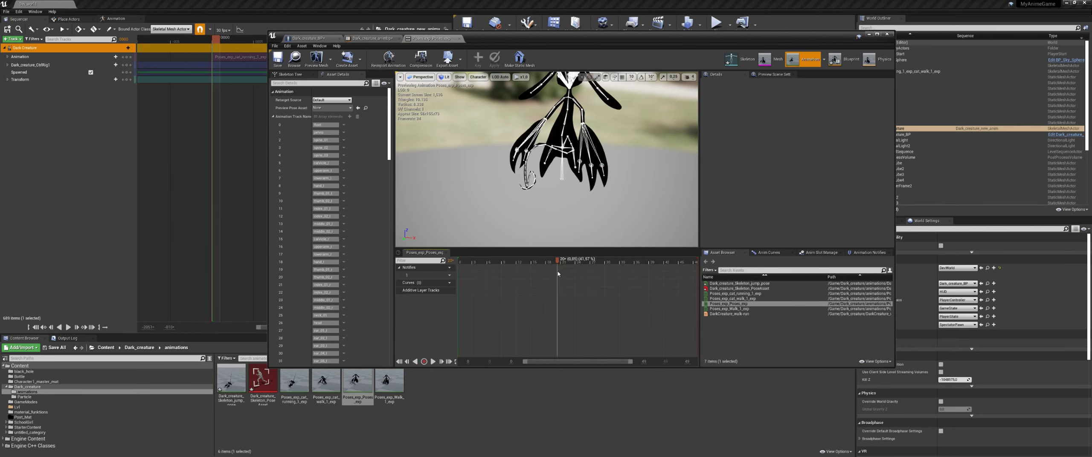
{"action": "left_click_drag", "start_coordinate": [558, 272], "coordinate": [599, 272]}
- Close the Poses_exp_Poses_exp animation, reopen Dark_creature_Skeleton_PoseAsset and vary the Pose_1 weight
{"action": "left_click", "coordinate": [459, 38]}
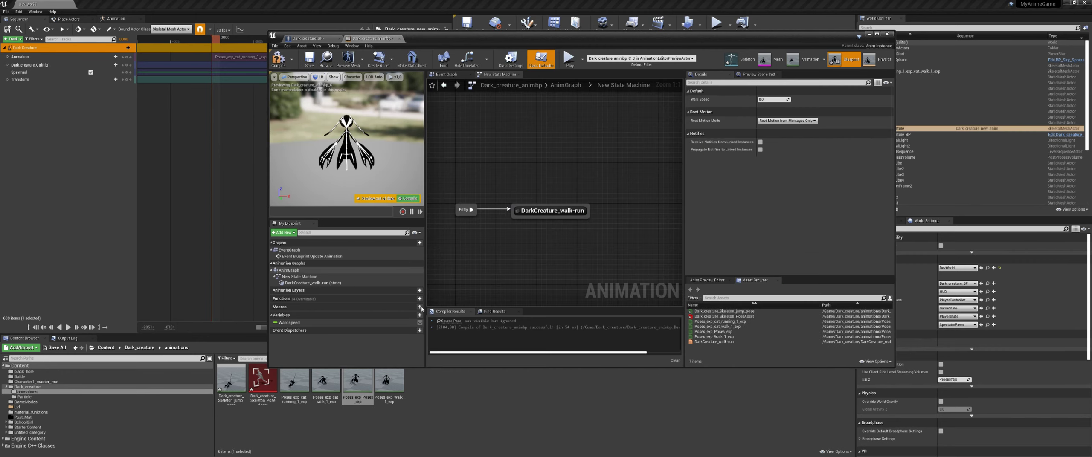
{"action": "double_click", "coordinate": [262, 380]}
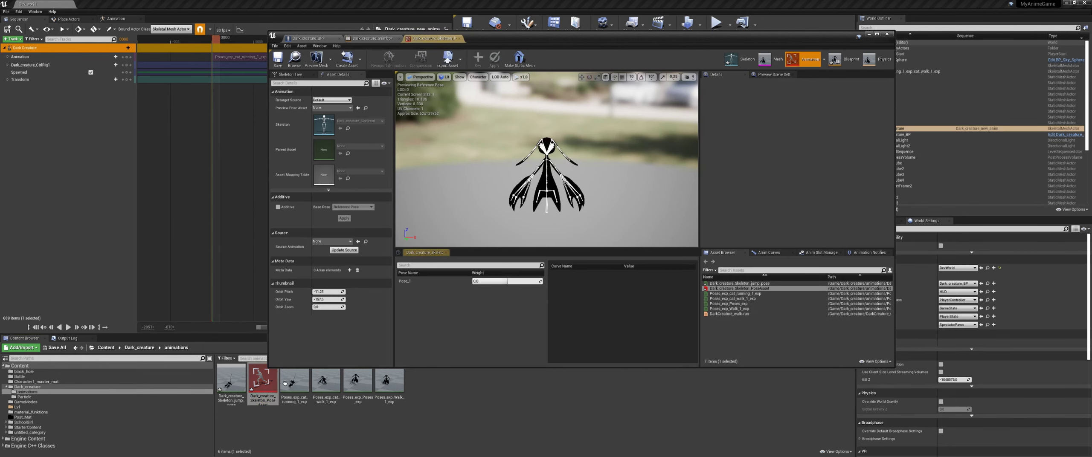
{"action": "left_click_drag", "start_coordinate": [504, 281], "coordinate": [500, 281]}
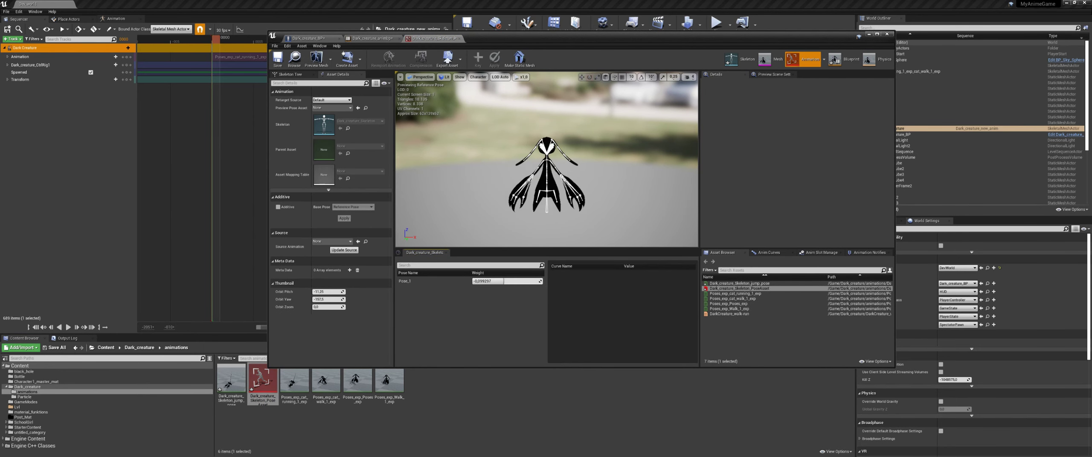
- Create a pose asset from the Poses_exp_Walk_1_exp animation sequence, leaving the optional pose names empty
{"action": "right_click", "coordinate": [394, 388]}
{"action": "mouse_move", "coordinate": [431, 159]}
{"action": "left_click", "coordinate": [503, 174]}
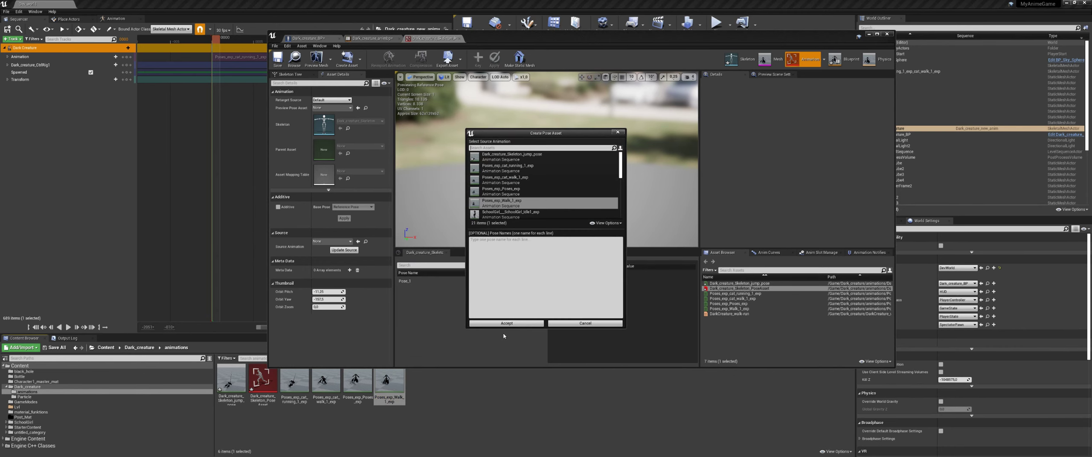
{"action": "left_click", "coordinate": [506, 323]}
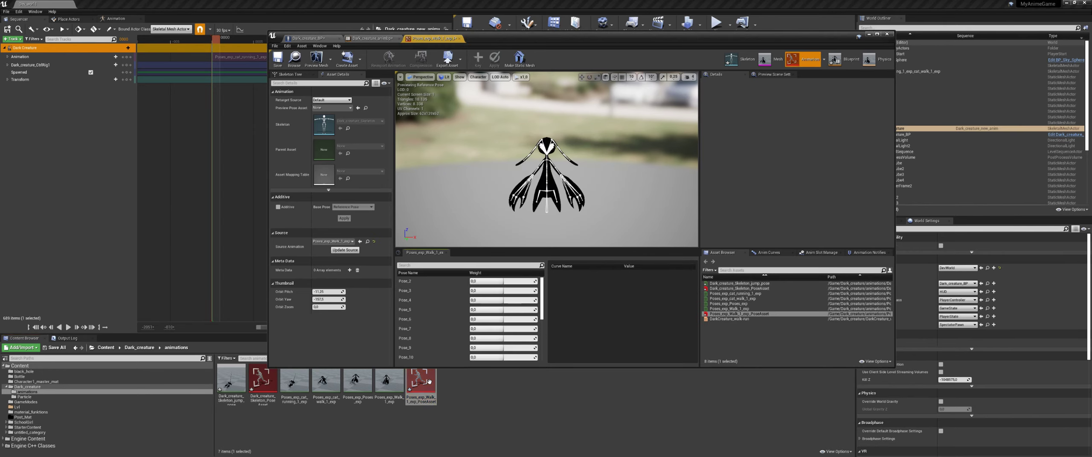
- Preview the poses of the walk pose asset by varying the weights of several of them
{"action": "mouse_move", "coordinate": [482, 281]}
{"action": "left_mouse_down"}
{"action": "mouse_move", "coordinate": [512, 281]}
{"action": "mouse_move", "coordinate": [502, 281]}
{"action": "left_mouse_up"}
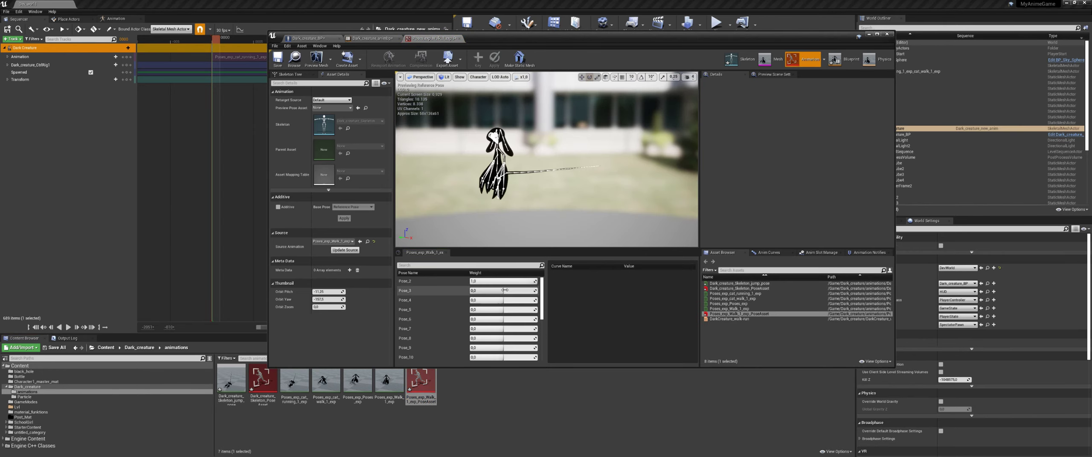
{"action": "mouse_move", "coordinate": [481, 291]}
{"action": "left_mouse_down"}
{"action": "mouse_move", "coordinate": [512, 290]}
{"action": "mouse_move", "coordinate": [482, 281]}
{"action": "left_mouse_up"}
{"action": "left_click_drag", "start_coordinate": [484, 300], "coordinate": [533, 339]}
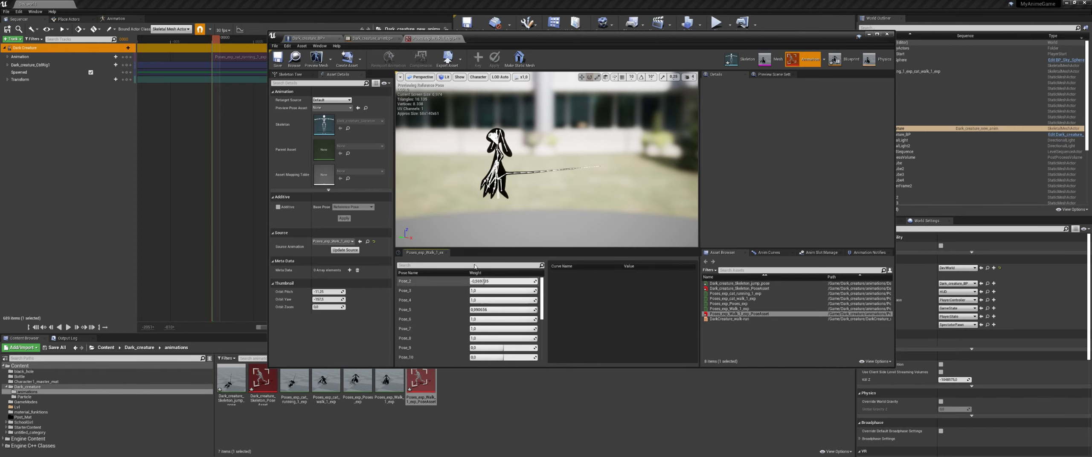
- Close the walk pose asset and delete it from the animations folder
{"action": "left_click", "coordinate": [459, 38]}
{"action": "left_click", "coordinate": [421, 385]}
{"action": "key", "text": "Delete"}
{"action": "left_click", "coordinate": [498, 332]}
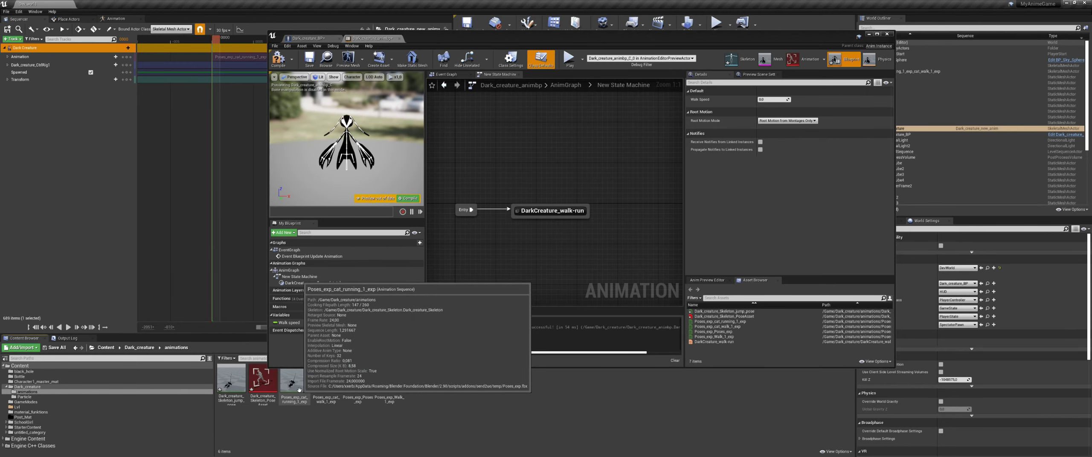
- Open the Poses_exp_Poses_exp animation and create a pose asset from it without entering pose names
{"action": "double_click", "coordinate": [357, 380]}
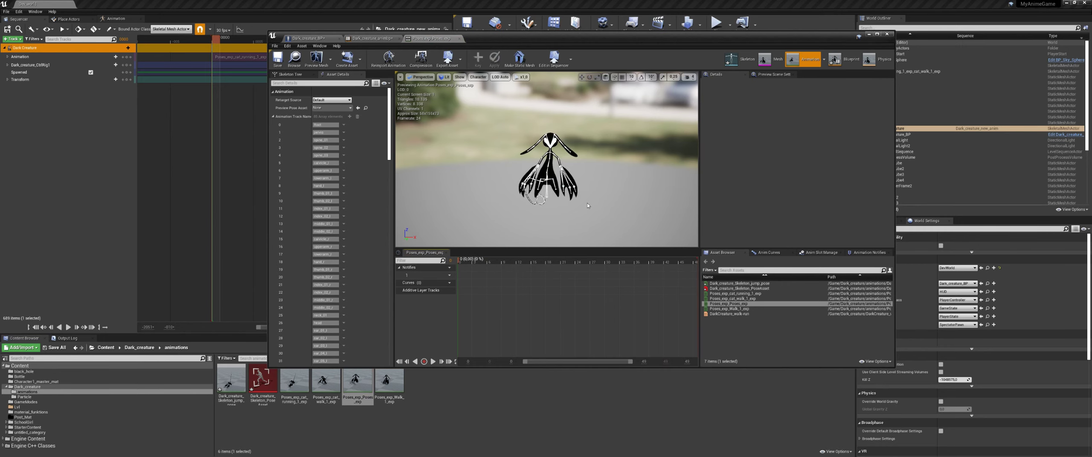
{"action": "left_click_drag", "start_coordinate": [563, 196], "coordinate": [580, 202]}
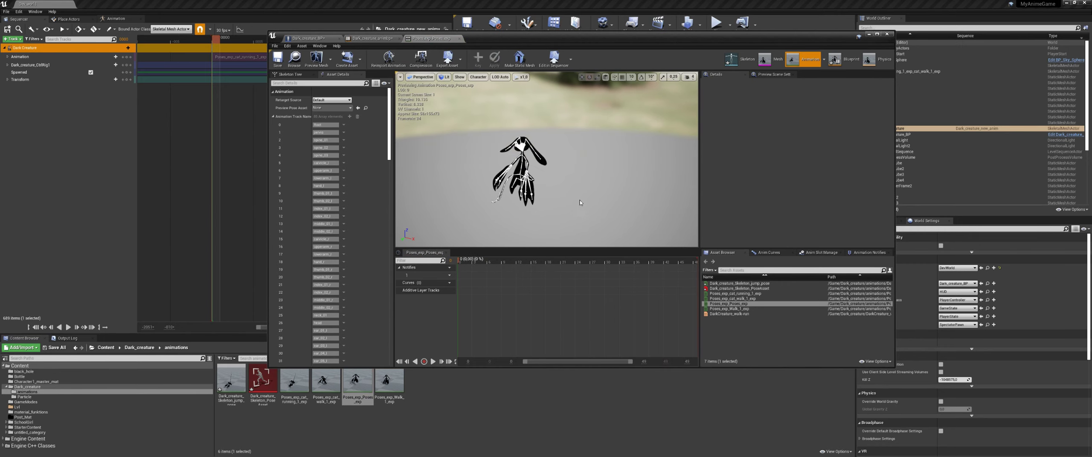
{"action": "right_click", "coordinate": [366, 389]}
{"action": "mouse_move", "coordinate": [401, 161]}
{"action": "left_click", "coordinate": [511, 183]}
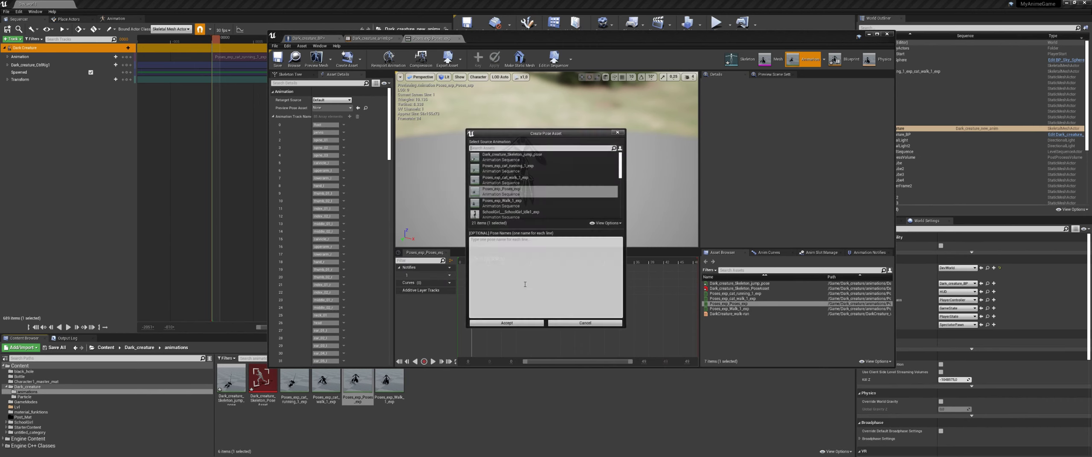
{"action": "left_click", "coordinate": [507, 323]}
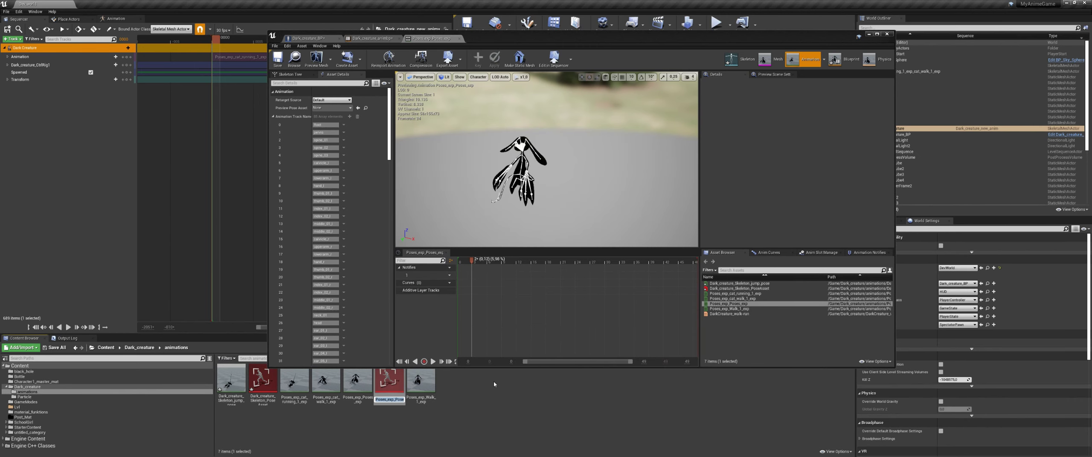
{"action": "double_click", "coordinate": [393, 387]}
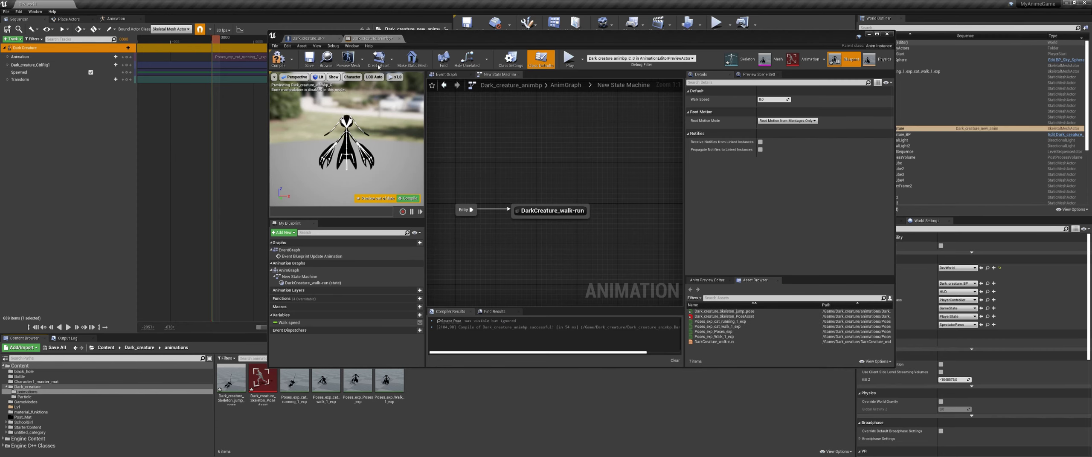
- Preview Pose_1 at weight 1 in Dark_creature_Skeleton_PoseAsset, and compare it with the Dark_creature_Skeleton_jump_pose animation
{"action": "double_click", "coordinate": [262, 379]}
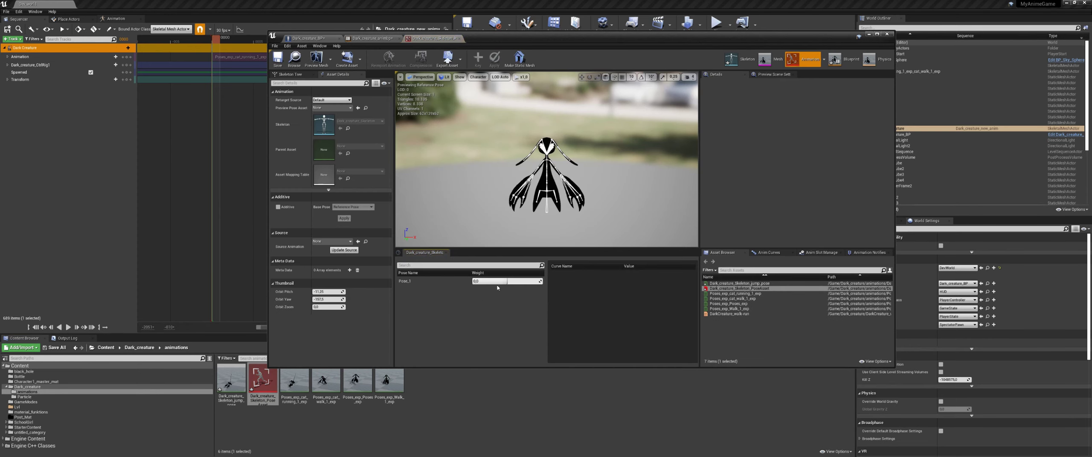
{"action": "left_click_drag", "start_coordinate": [533, 281], "coordinate": [542, 281]}
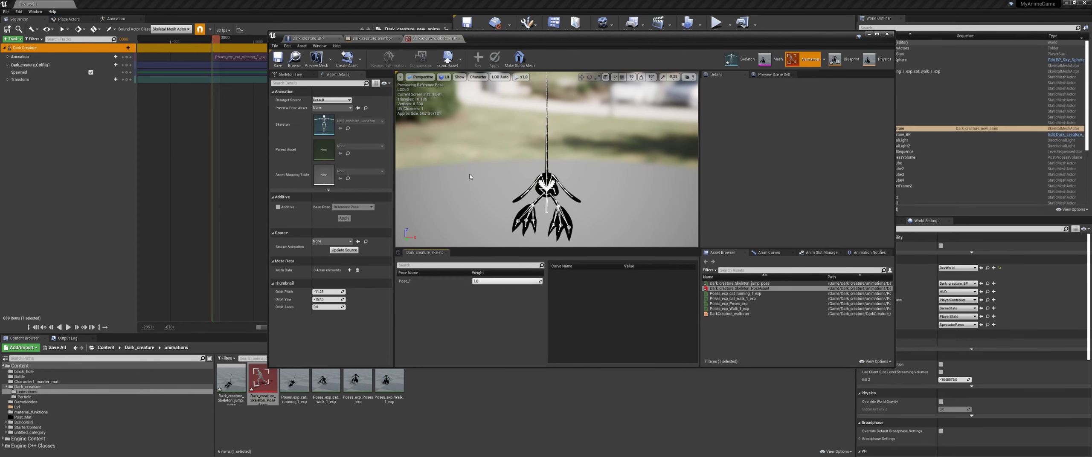
{"action": "left_click_drag", "start_coordinate": [624, 203], "coordinate": [542, 192], "text": "alt"}
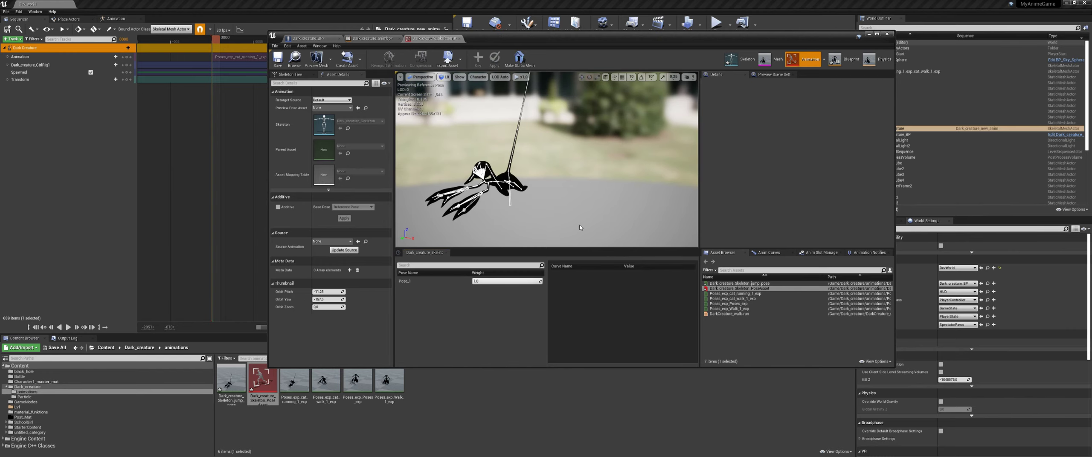
{"action": "middle_click_drag", "start_coordinate": [581, 227], "coordinate": [605, 218], "text": "alt"}
{"action": "left_click_drag", "start_coordinate": [512, 170], "coordinate": [440, 154], "text": "alt"}
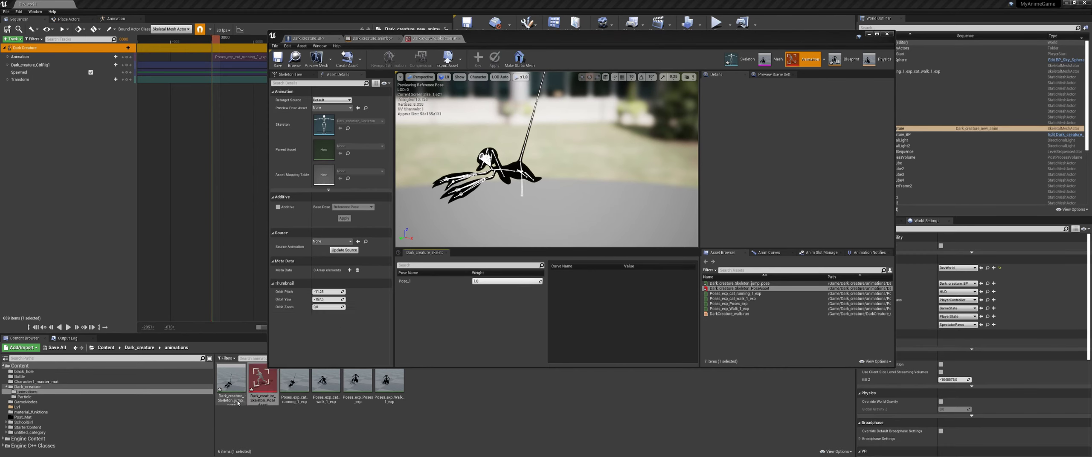
{"action": "double_click", "coordinate": [218, 399]}
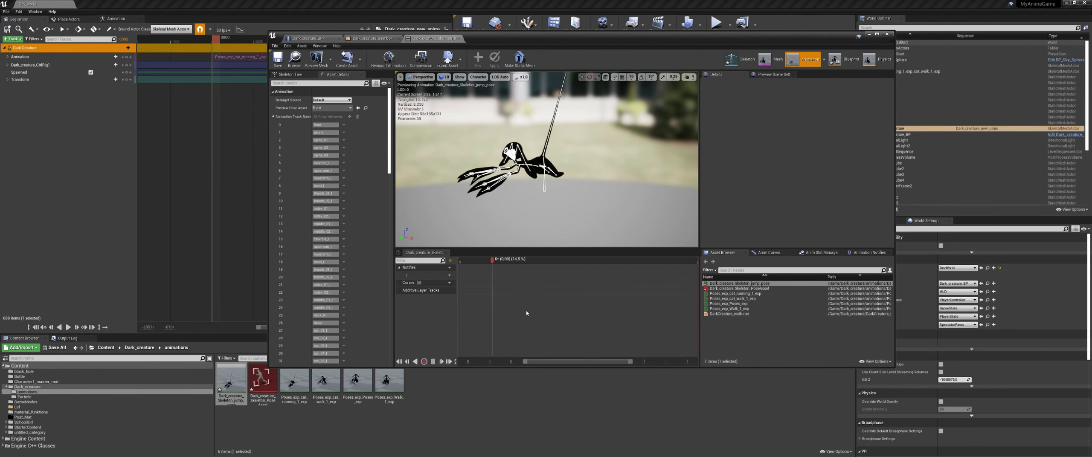
{"action": "left_click", "coordinate": [262, 380]}
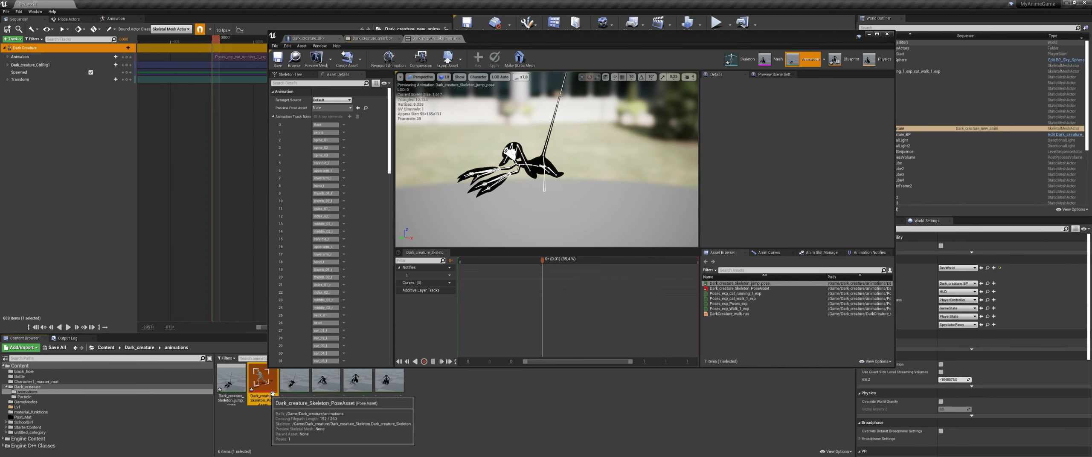
- Show the New State Machine graph of Dark_creature_animbp, select its DarkCreature_walk-run state and browse to the Dark_creature content folder
{"action": "left_click", "coordinate": [371, 38]}
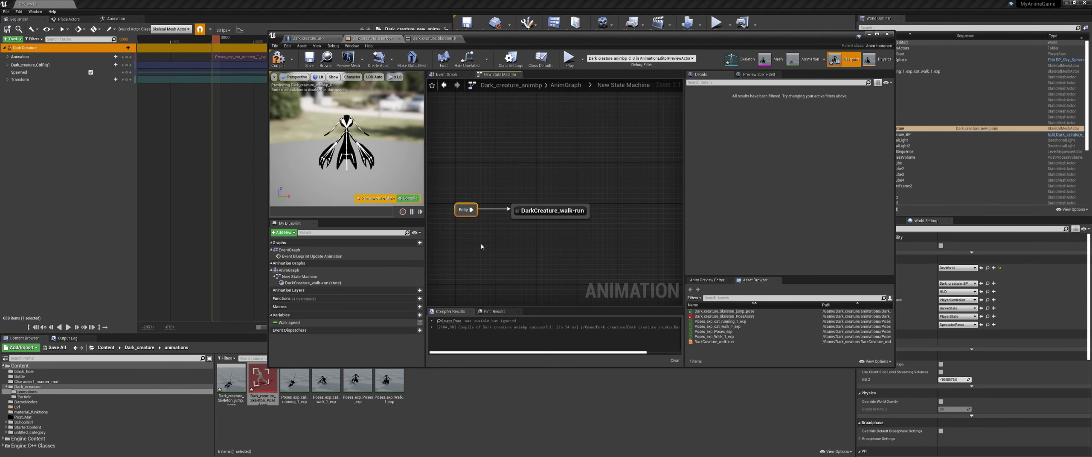
{"action": "left_click", "coordinate": [601, 201]}
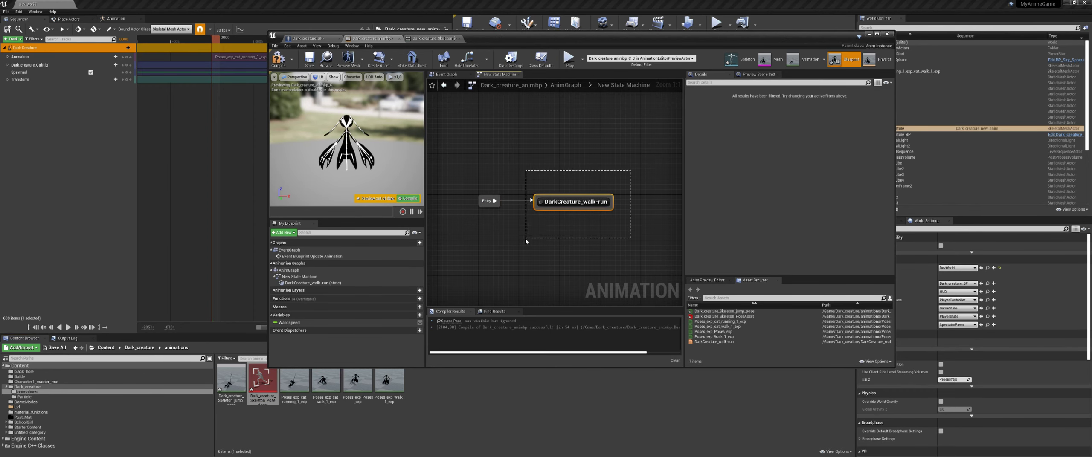
{"action": "right_click_drag", "start_coordinate": [538, 241], "coordinate": [514, 238]}
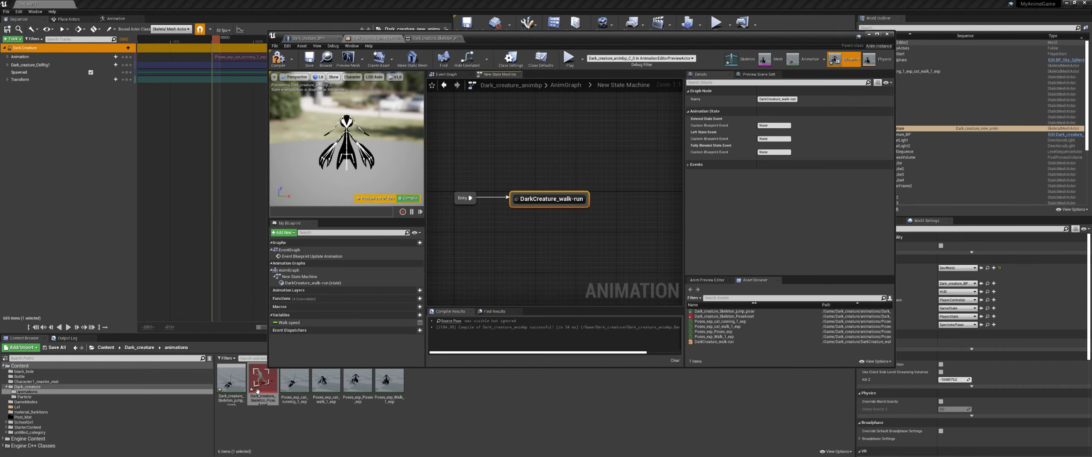
{"action": "left_click", "coordinate": [148, 348]}
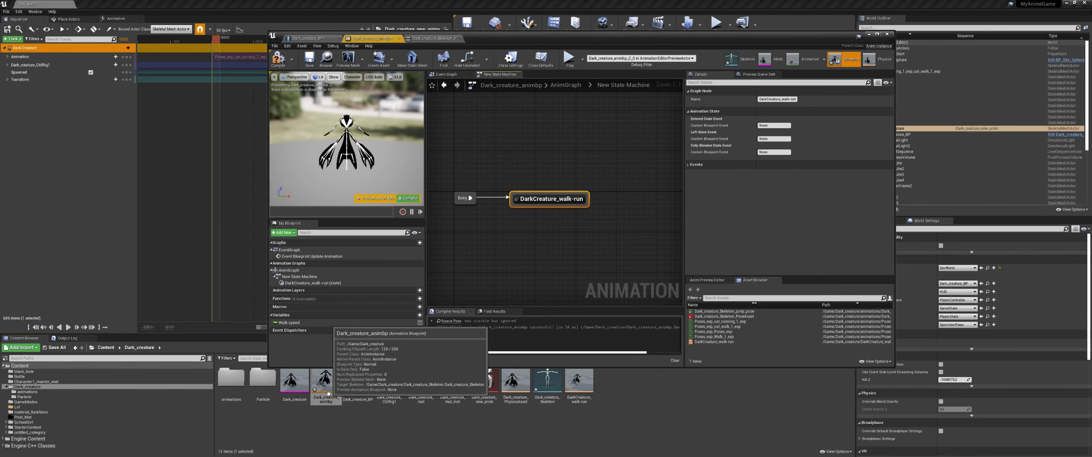
- Glance at Dark_creature_BP, return to Dark_creature_animbp, and look through its Event Graph and AnimGraph to the New State Machine graph
{"action": "double_click", "coordinate": [365, 387]}
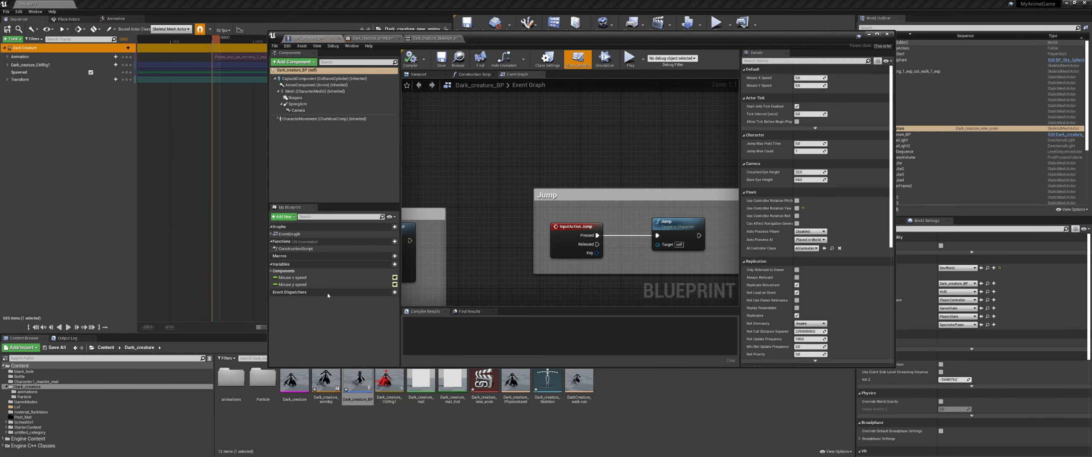
{"action": "left_click", "coordinate": [331, 391]}
{"action": "double_click", "coordinate": [332, 392]}
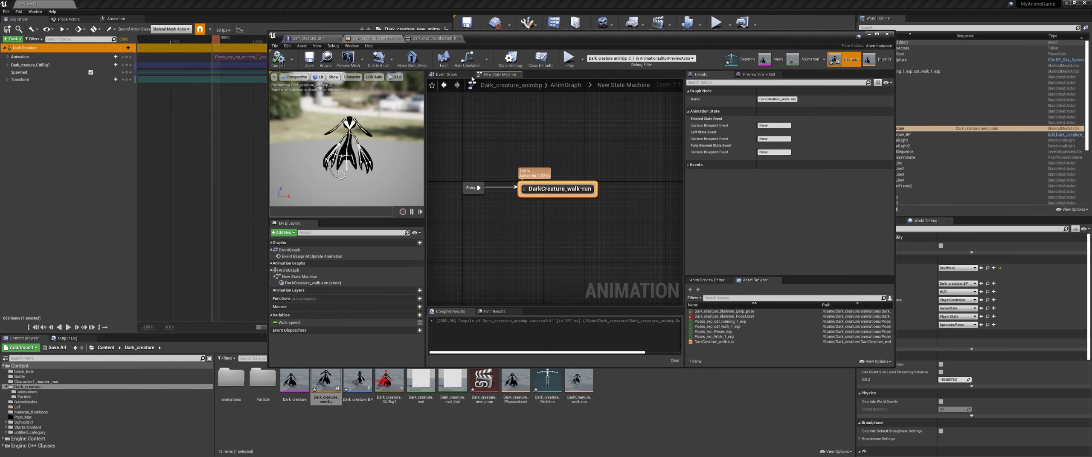
{"action": "left_click", "coordinate": [448, 76]}
{"action": "left_click", "coordinate": [488, 76]}
{"action": "left_click", "coordinate": [463, 77]}
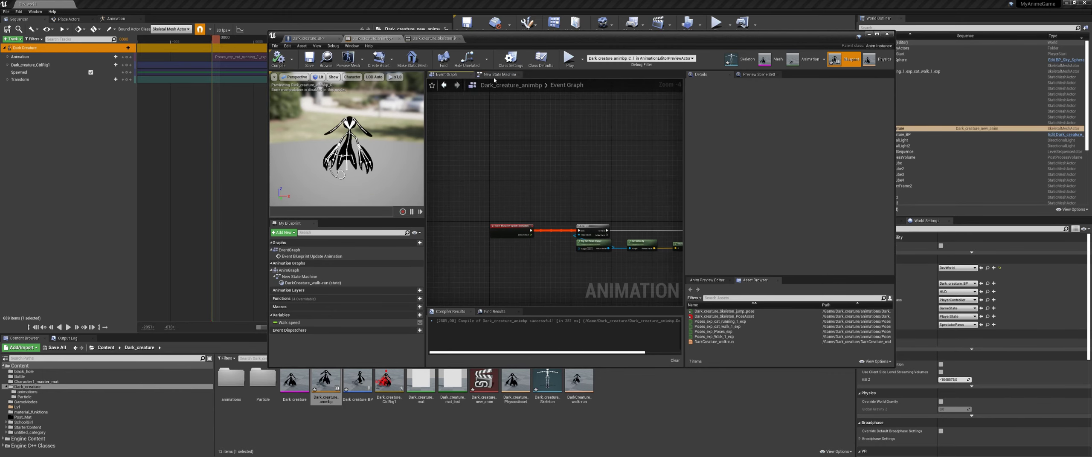
{"action": "left_click", "coordinate": [497, 76]}
{"action": "left_click", "coordinate": [569, 88]}
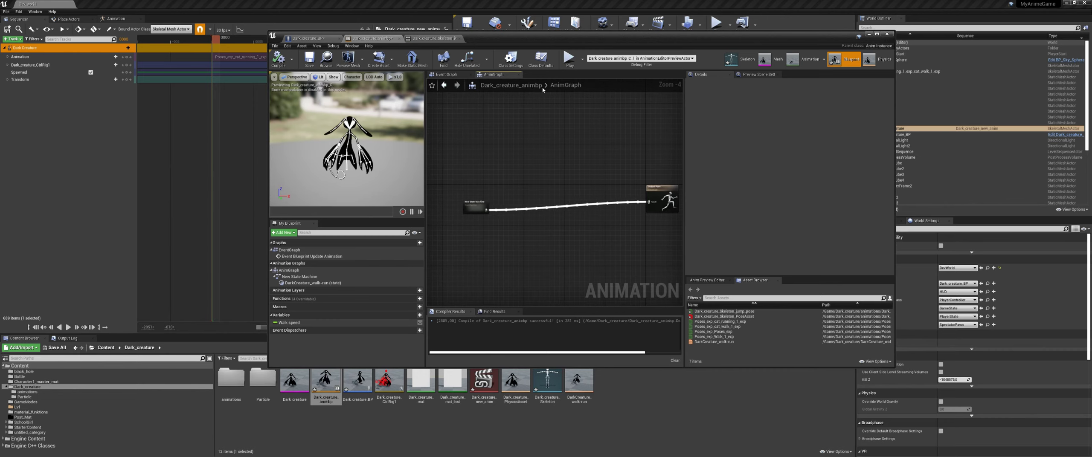
{"action": "double_click", "coordinate": [474, 206]}
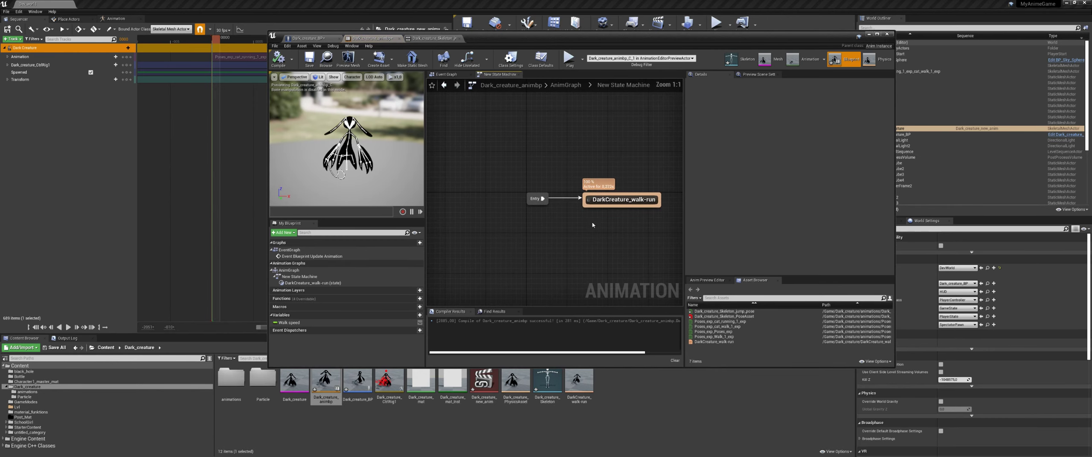
- Maximise the animation blueprint window and try out the Walk Speed preview value on the Dark Creature
{"action": "double_click", "coordinate": [646, 39]}
{"action": "scroll", "coordinate": [450, 200], "scroll_direction": "up", "scroll_amount": 2}
{"action": "right_click_drag", "start_coordinate": [450, 200], "coordinate": [459, 231]}
{"action": "left_click_drag", "start_coordinate": [533, 157], "coordinate": [429, 226]}
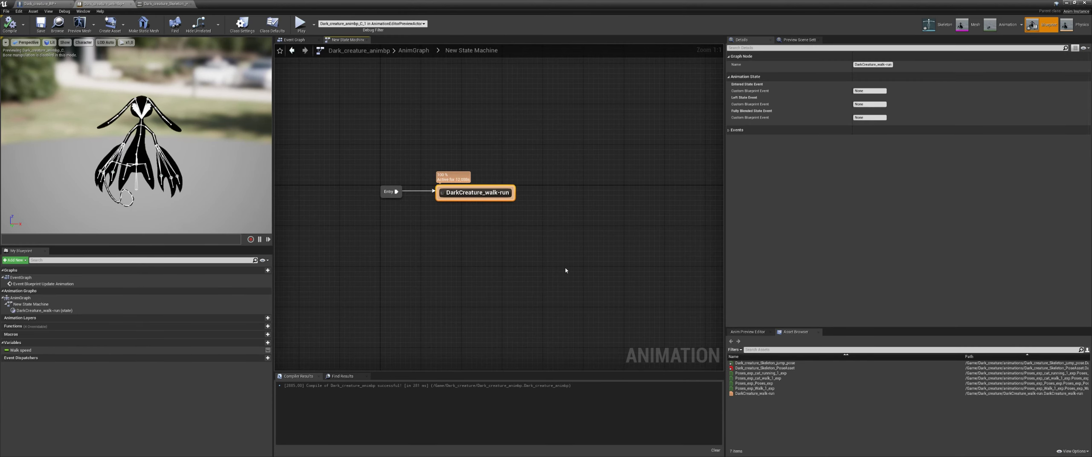
{"action": "left_click", "coordinate": [748, 332]}
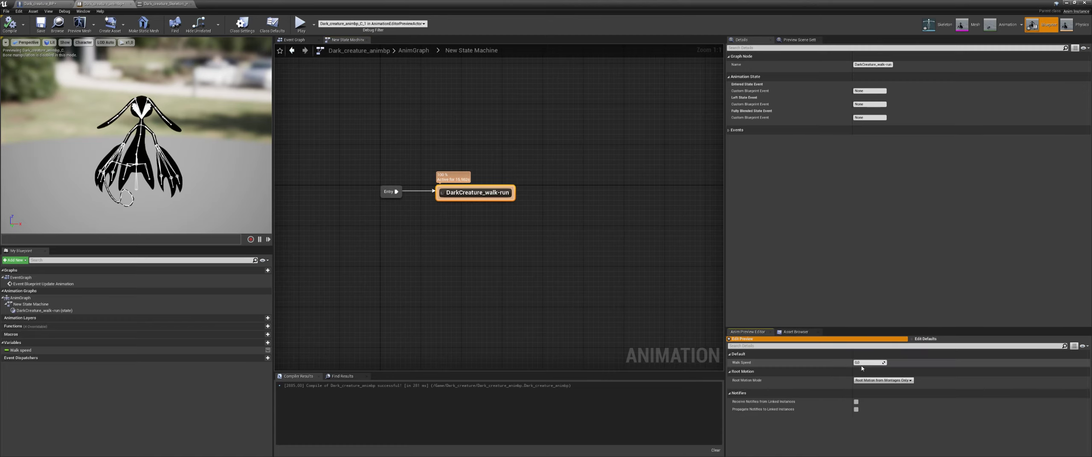
{"action": "left_click_drag", "start_coordinate": [868, 363], "coordinate": [926, 362]}
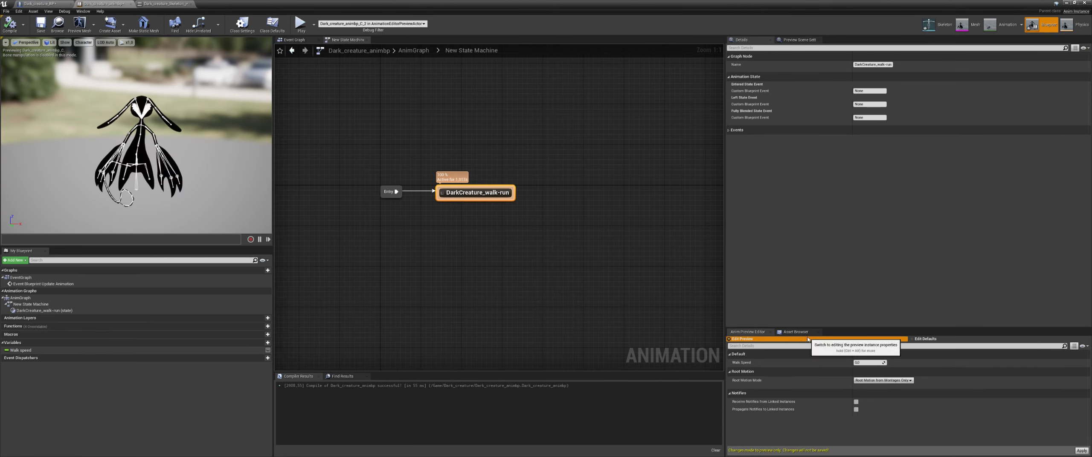
- Try Dark_creature_Skeleton_PoseAsset as a state in the state machine, delete it and reconnect Entry to DarkCreature_walk-run
{"action": "left_click", "coordinate": [796, 332]}
{"action": "left_click_drag", "start_coordinate": [762, 368], "coordinate": [595, 183]}
{"action": "right_click_drag", "start_coordinate": [615, 213], "coordinate": [581, 223]}
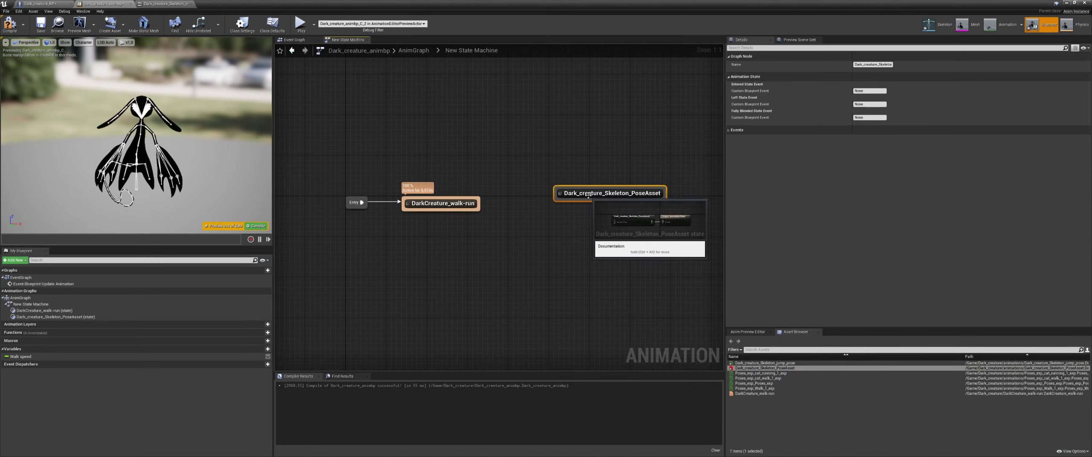
{"action": "left_click_drag", "start_coordinate": [591, 193], "coordinate": [553, 158]}
{"action": "left_click", "coordinate": [528, 179]}
{"action": "left_click_drag", "start_coordinate": [478, 208], "coordinate": [550, 159]}
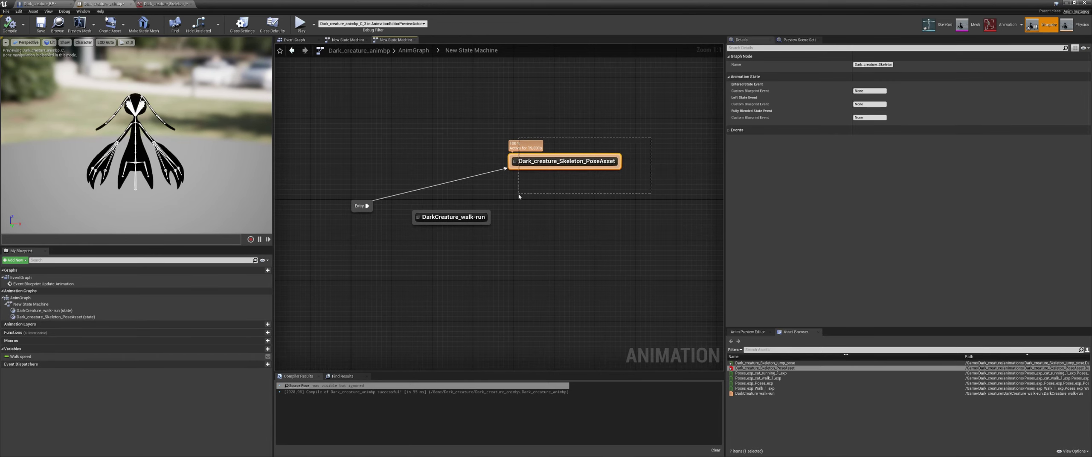
{"action": "key", "text": "Delete"}
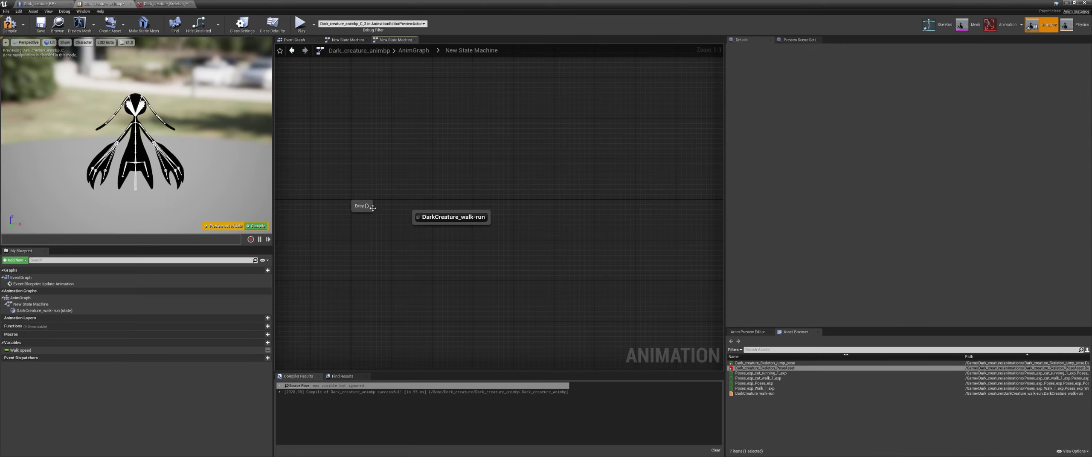
{"action": "left_click_drag", "start_coordinate": [368, 209], "coordinate": [423, 222]}
- Add the Dark_creature_Skeleton_jump_pose animation as a state with a transition from DarkCreature_walk-run, and compile the blueprint
{"action": "right_click_drag", "start_coordinate": [694, 350], "coordinate": [709, 356]}
{"action": "mouse_move", "coordinate": [779, 365]}
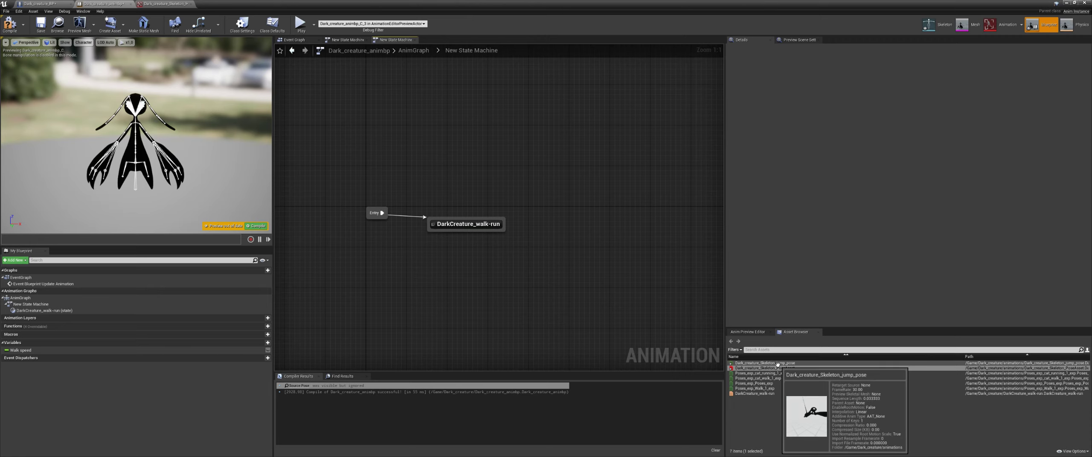
{"action": "left_click_drag", "start_coordinate": [778, 364], "coordinate": [532, 174]}
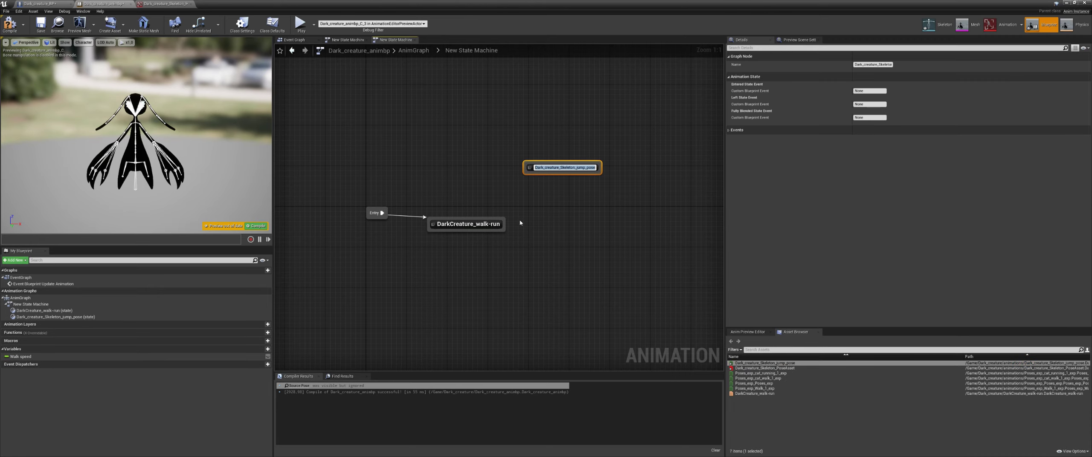
{"action": "left_click_drag", "start_coordinate": [506, 225], "coordinate": [529, 173]}
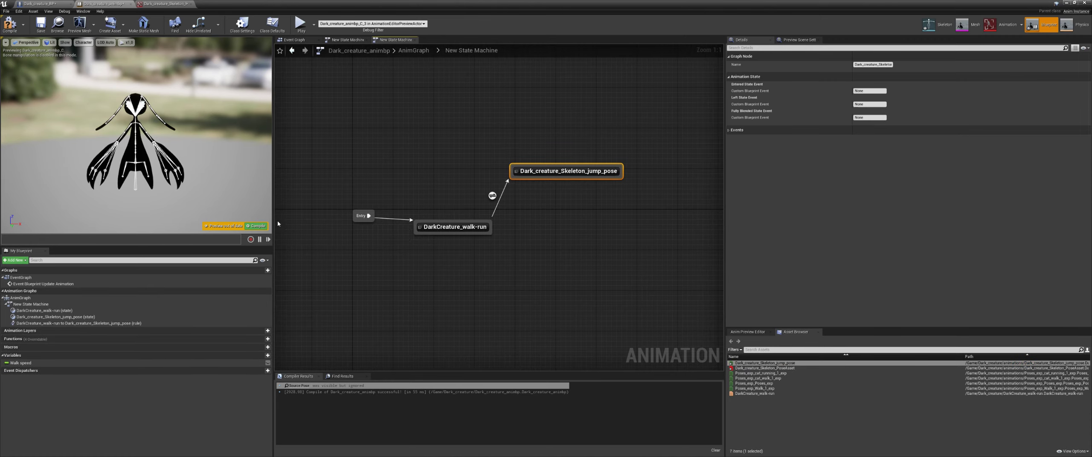
{"action": "left_click", "coordinate": [256, 226]}
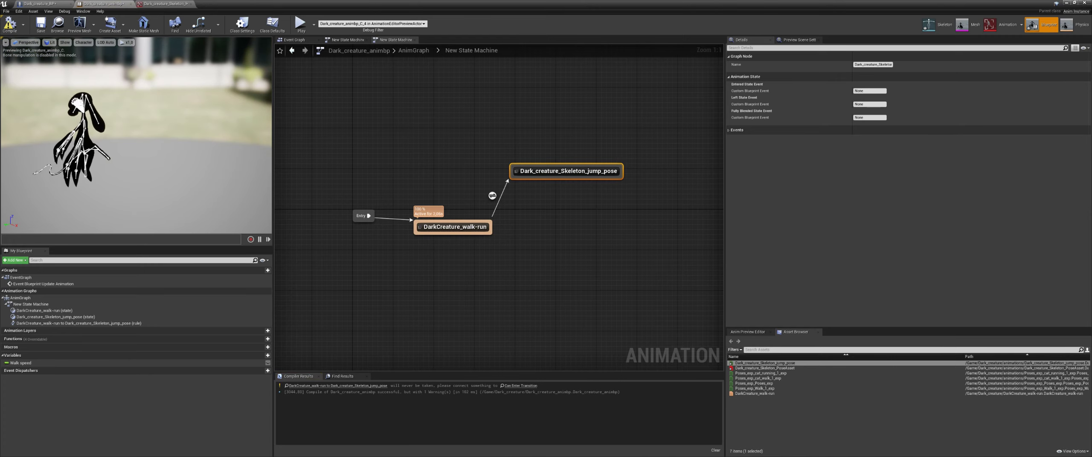
- Examine the settings and the rule graph of the transition from DarkCreature_walk-run to Dark_creature_Skeleton_jump_pose
{"action": "right_click_drag", "start_coordinate": [529, 217], "coordinate": [544, 216]}
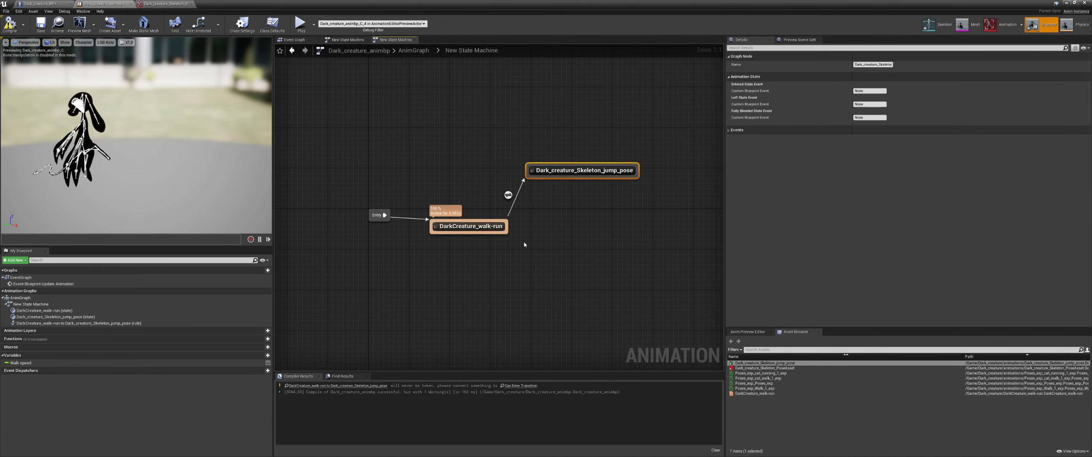
{"action": "left_click", "coordinate": [509, 196]}
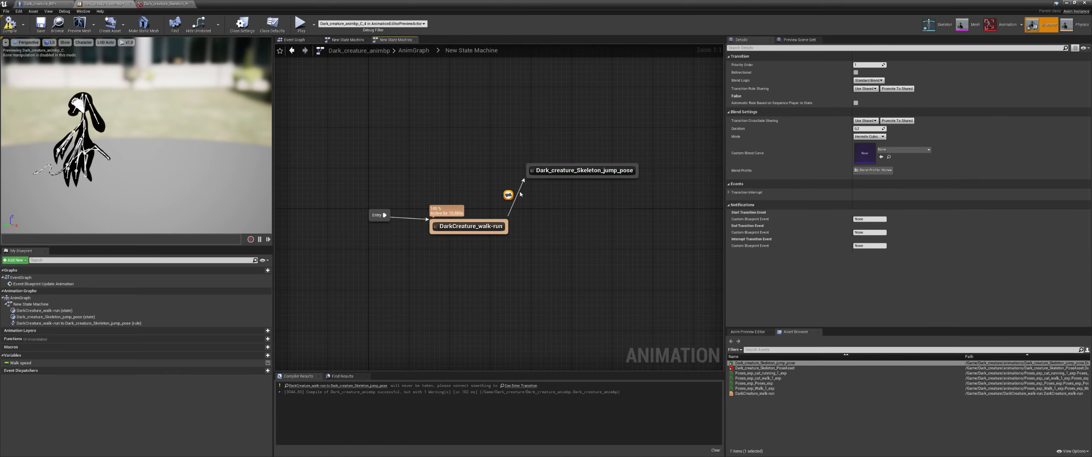
{"action": "double_click", "coordinate": [508, 195]}
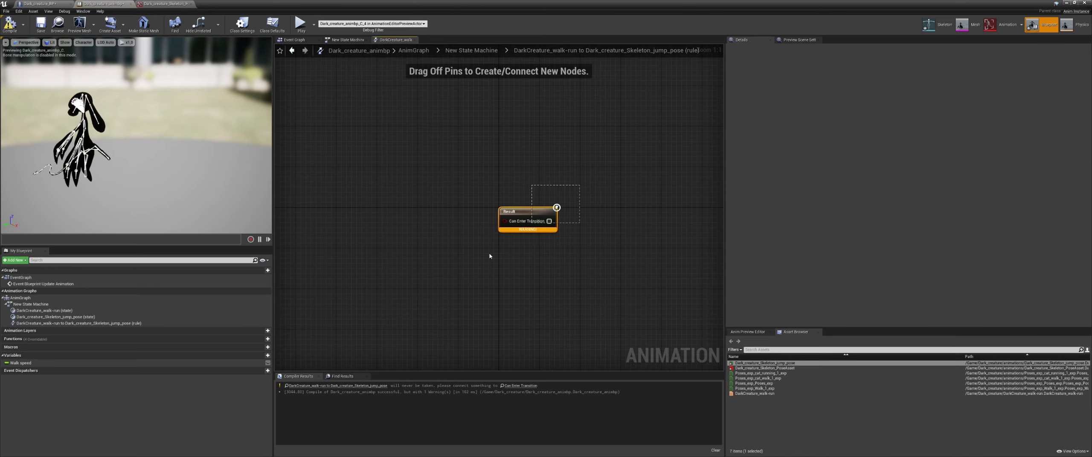
{"action": "left_click_drag", "start_coordinate": [490, 257], "coordinate": [474, 260]}
{"action": "left_click", "coordinate": [477, 51]}
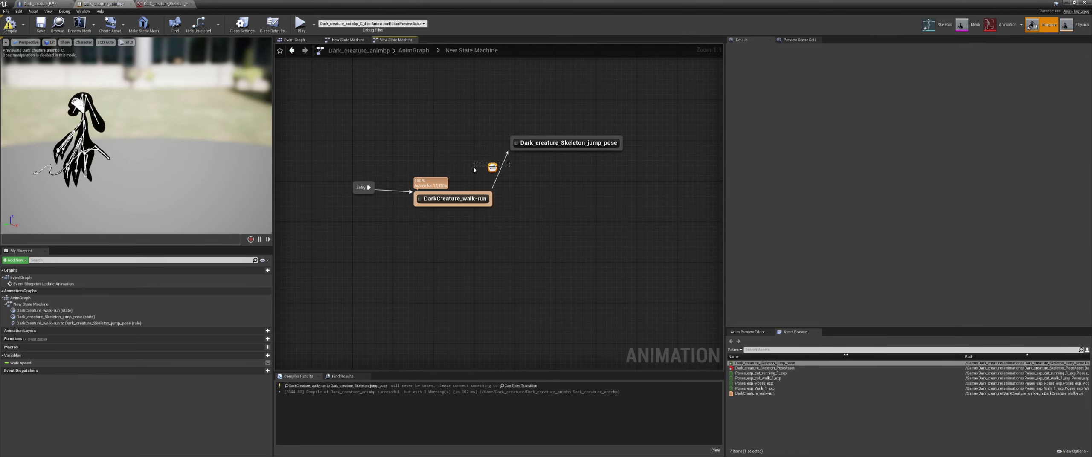
{"action": "left_click_drag", "start_coordinate": [475, 170], "coordinate": [473, 170]}
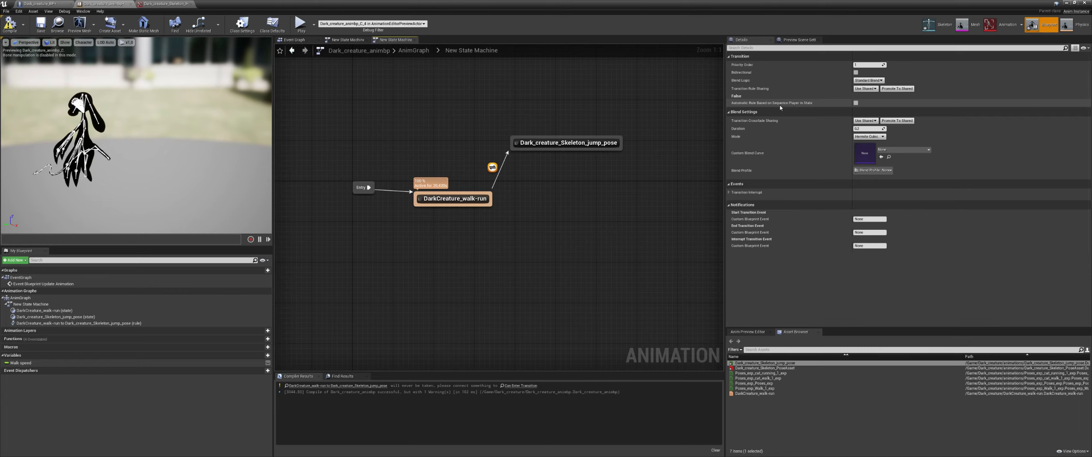
{"action": "left_click_drag", "start_coordinate": [397, 225], "coordinate": [388, 224]}
{"action": "left_click_drag", "start_coordinate": [651, 118], "coordinate": [507, 168]}
{"action": "left_click", "coordinate": [492, 167]}
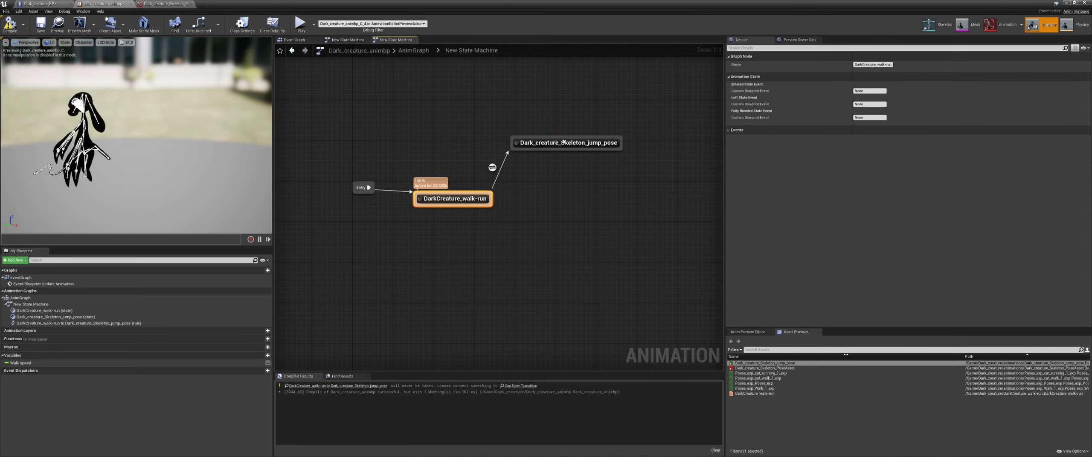
- Try enabling Automatic Rule Based on Sequence Player in State for the walk-run to jump pose transition and compile
{"action": "left_click", "coordinate": [492, 168]}
{"action": "left_click", "coordinate": [856, 103]}
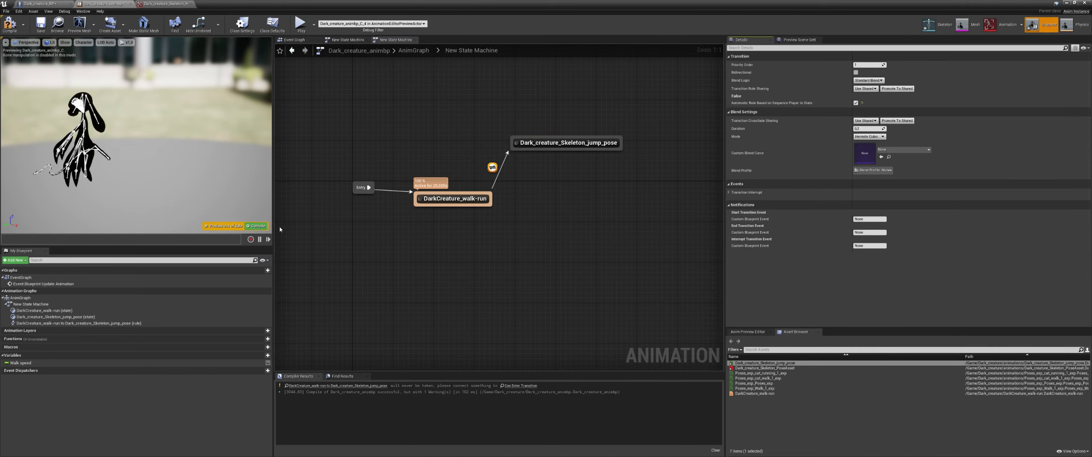
{"action": "left_click", "coordinate": [267, 227]}
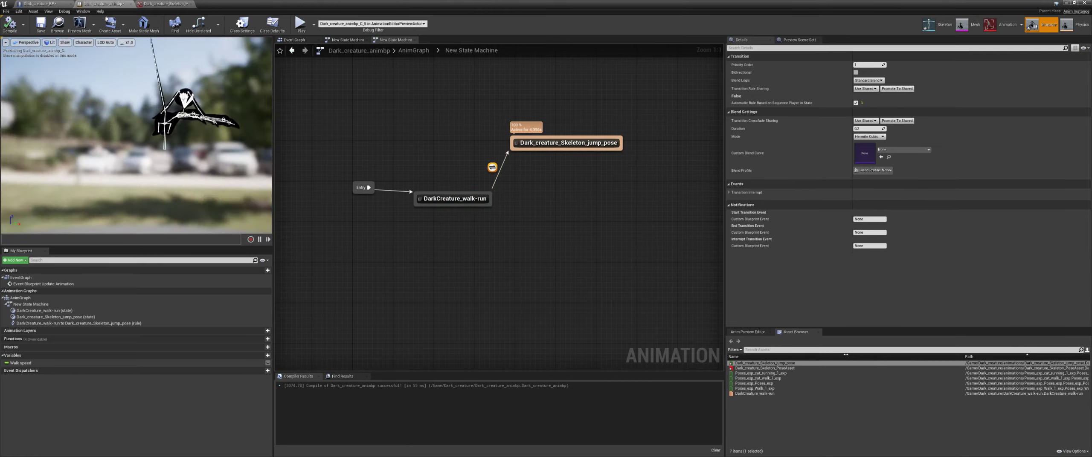
- Turn off the automatic rule on the walk-run to jump pose transition and recompile the blueprint
{"action": "right_click_drag", "start_coordinate": [504, 245], "coordinate": [514, 267]}
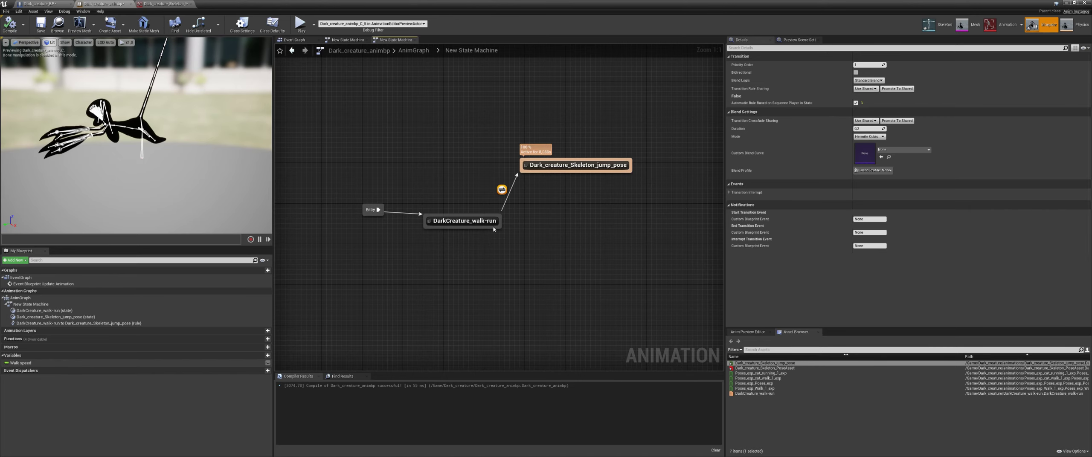
{"action": "right_click_drag", "start_coordinate": [561, 231], "coordinate": [508, 219]}
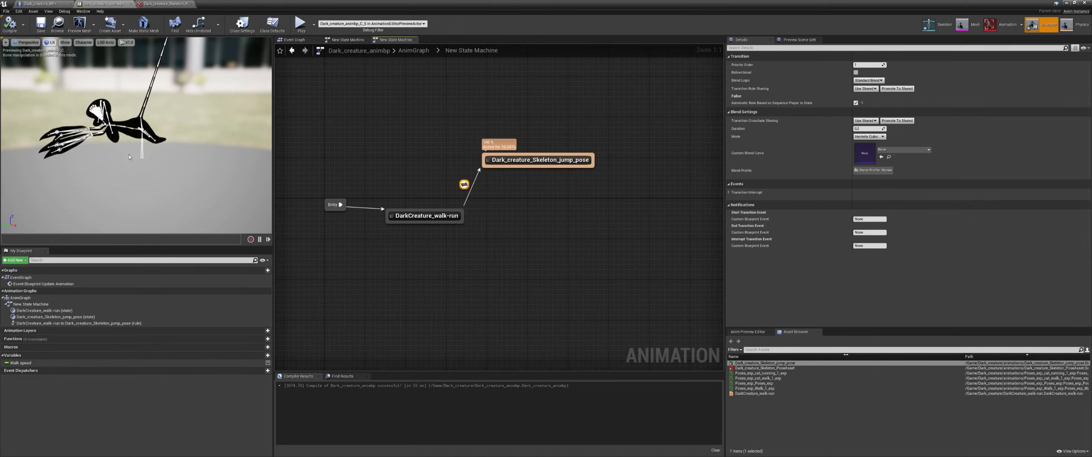
{"action": "right_click_drag", "start_coordinate": [418, 220], "coordinate": [424, 230]}
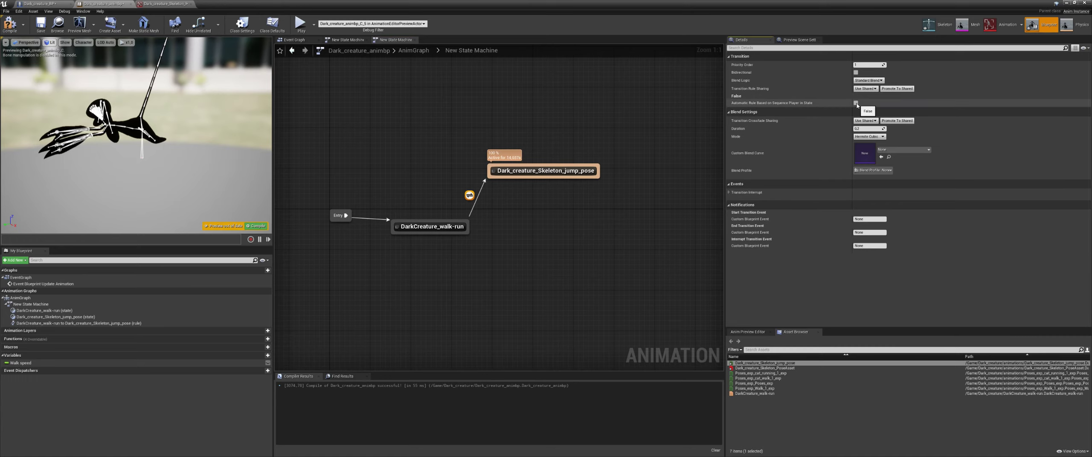
{"action": "right_click_drag", "start_coordinate": [520, 223], "coordinate": [540, 208]}
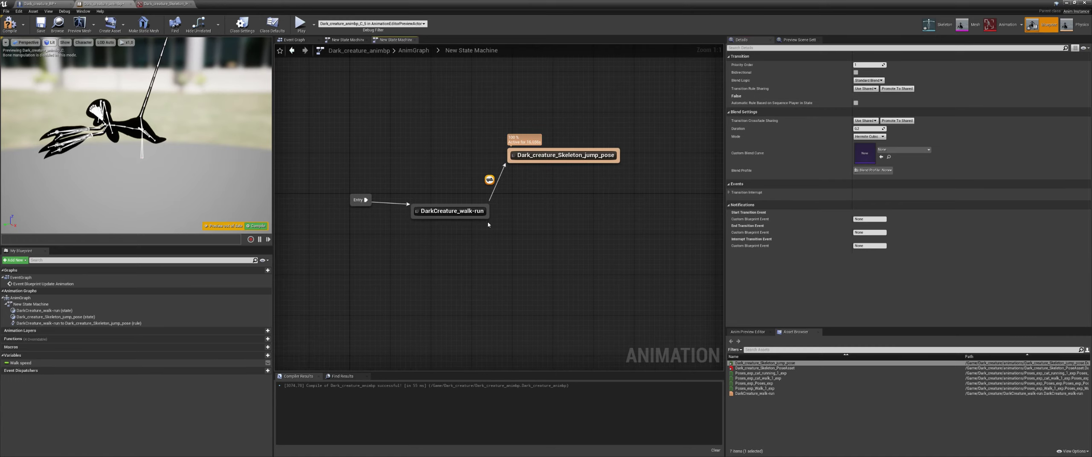
{"action": "right_click_drag", "start_coordinate": [481, 204], "coordinate": [465, 208]}
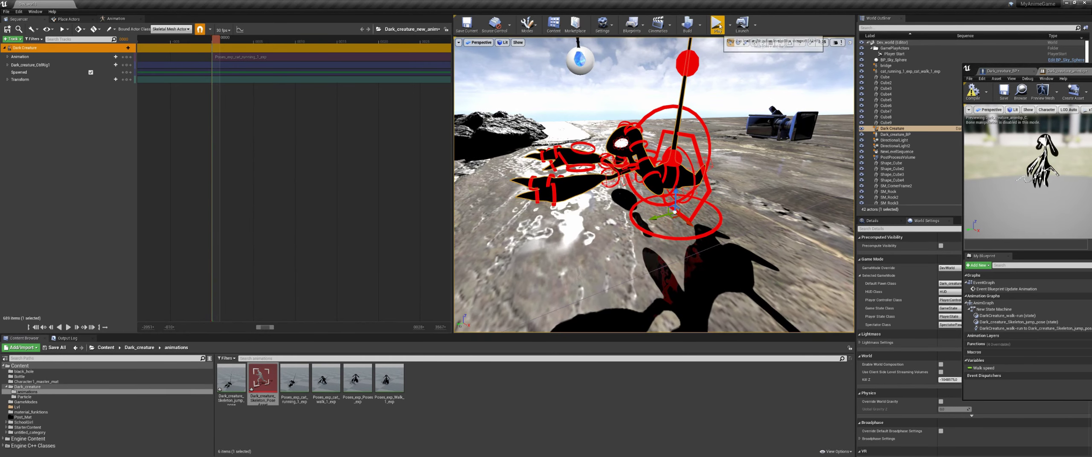
- Play-test the level, stop it, and return to the state machine with the jump pose state and its transition selected
{"action": "left_click", "coordinate": [719, 26]}
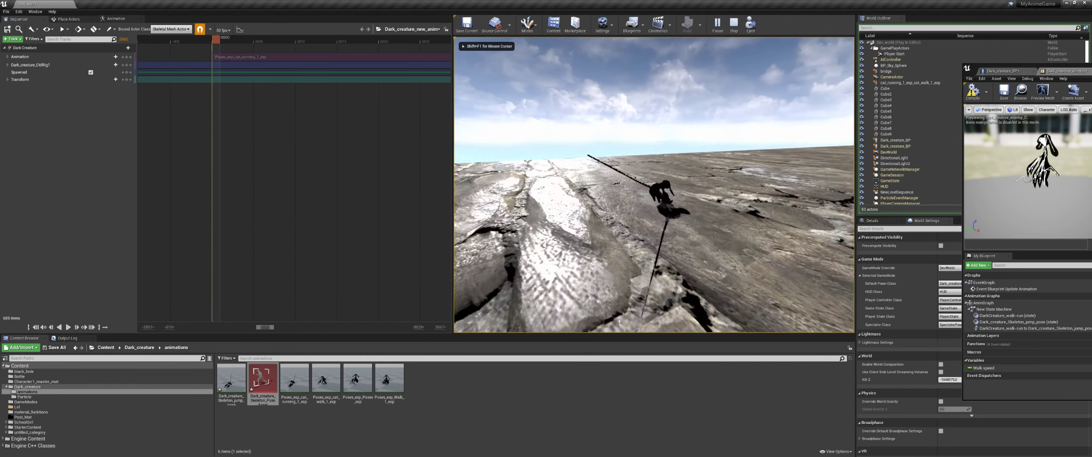
{"action": "key", "text": "Escape"}
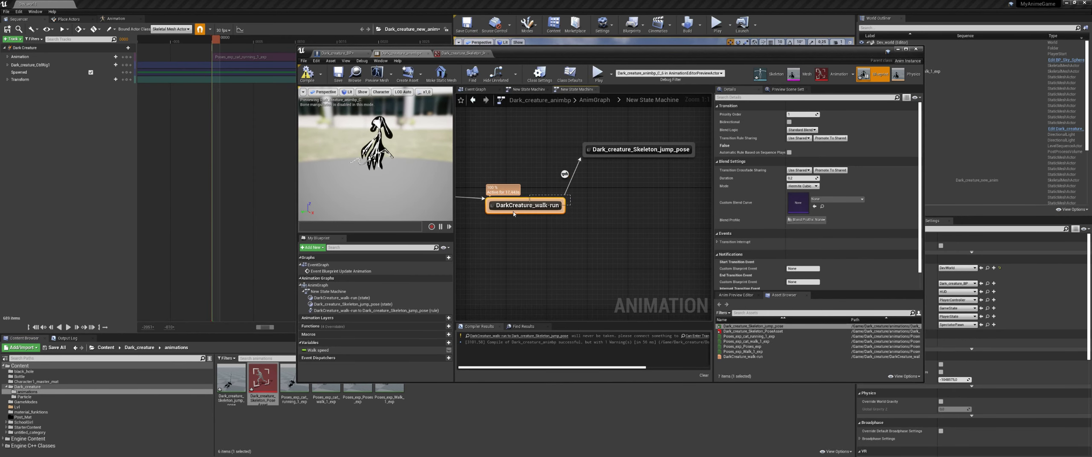
{"action": "left_click_drag", "start_coordinate": [483, 222], "coordinate": [483, 221]}
{"action": "left_click_drag", "start_coordinate": [693, 126], "coordinate": [555, 188]}
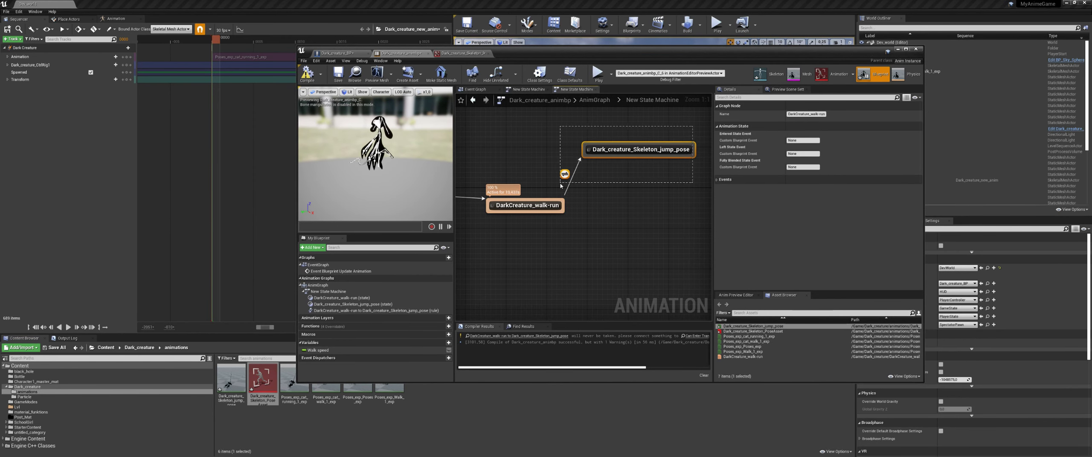
{"action": "right_click_drag", "start_coordinate": [413, 155], "coordinate": [459, 209]}
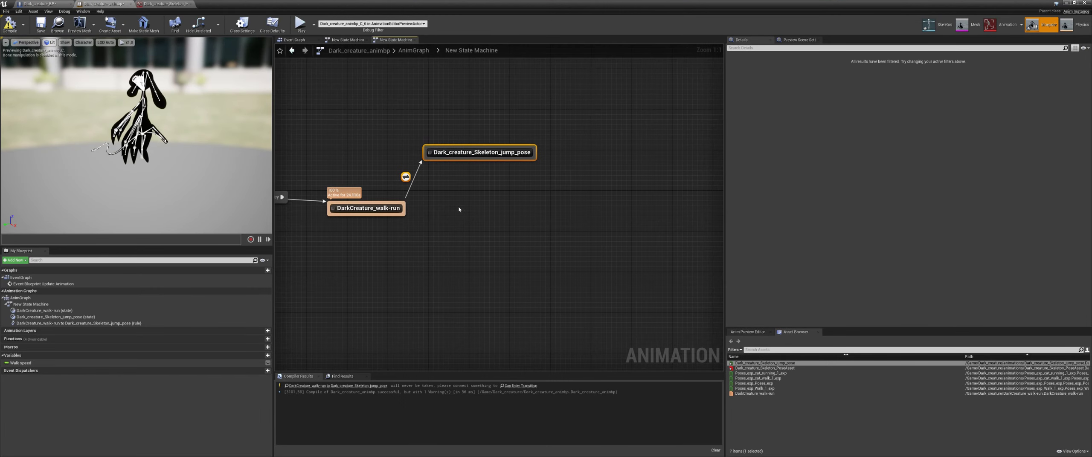
{"action": "right_click_drag", "start_coordinate": [380, 184], "coordinate": [397, 178]}
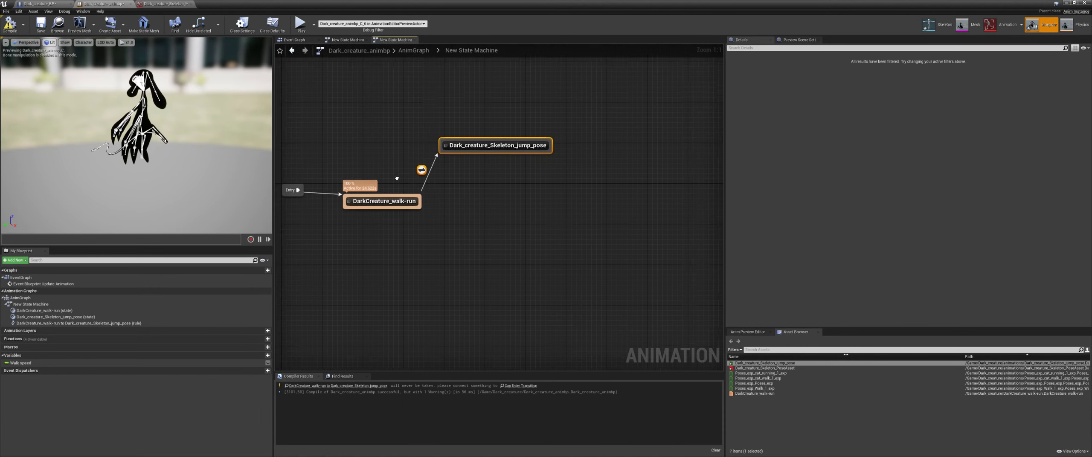
- In the Event Graph of Dark_creature_BP, move the Jump node farther from InputAction Jump inside the Jump comment box
{"action": "left_click", "coordinate": [53, 3]}
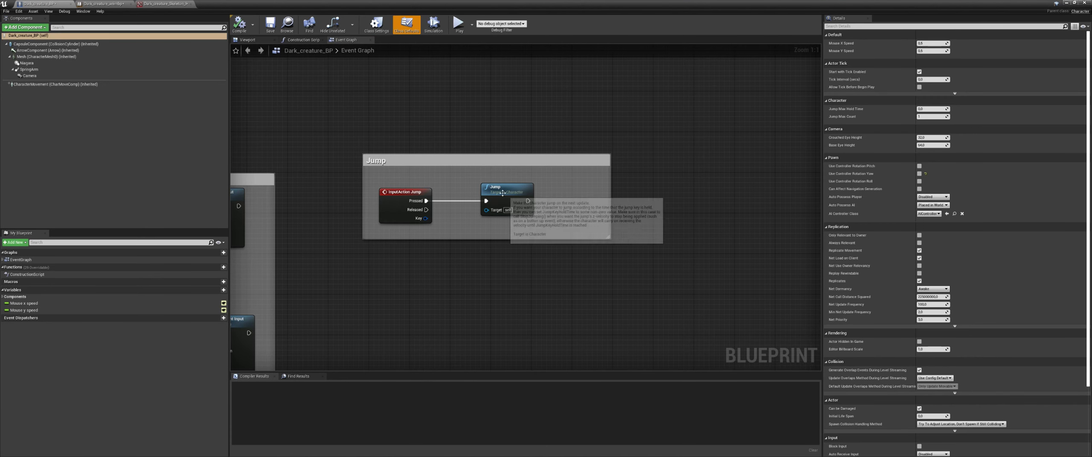
{"action": "left_click_drag", "start_coordinate": [505, 187], "coordinate": [561, 187]}
{"action": "left_click_drag", "start_coordinate": [426, 201], "coordinate": [541, 201]}
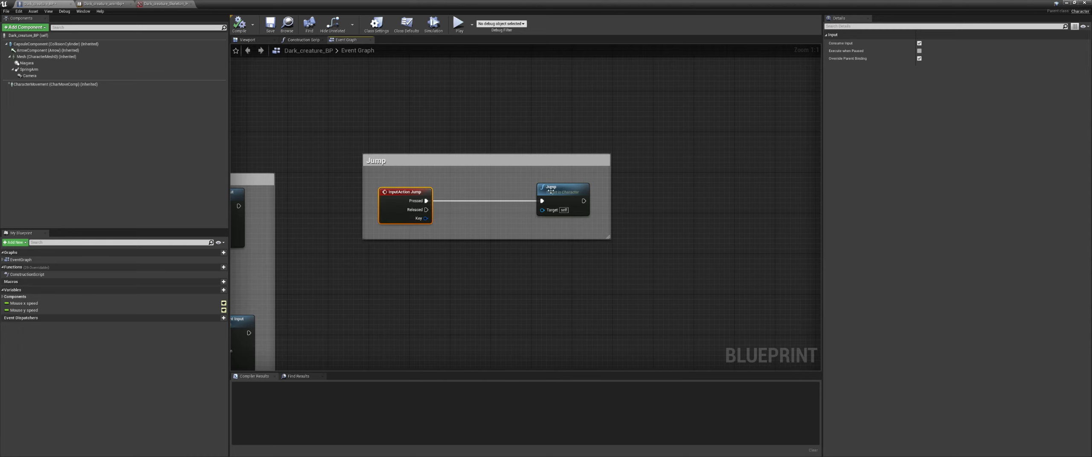
- Select the capsule component in Dark_creature_BP and examine it up close around the creature mesh in the 3D view
{"action": "left_click", "coordinate": [255, 40]}
{"action": "left_click", "coordinate": [94, 44]}
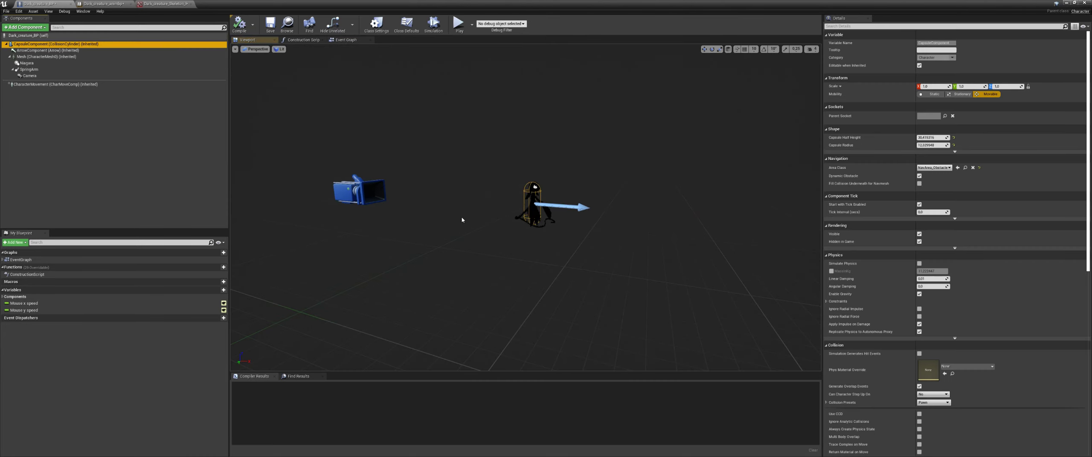
{"action": "key", "text": "w"}
{"action": "right_click_drag", "start_coordinate": [463, 222], "coordinate": [463, 222]}
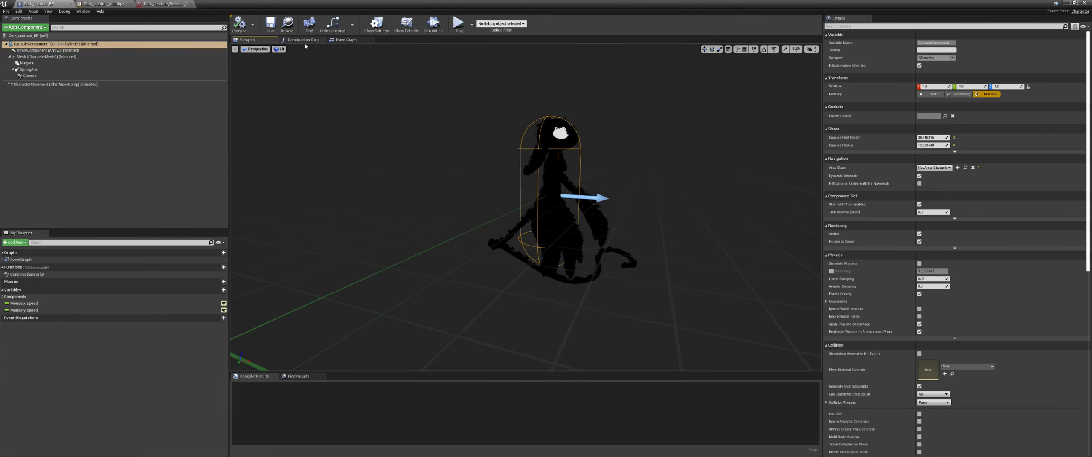
- Back in the Event Graph of Dark_creature_BP, select the InputAction Jump and Jump nodes and shift them slightly together inside the Jump comment box
{"action": "left_click", "coordinate": [340, 41]}
{"action": "left_click_drag", "start_coordinate": [672, 170], "coordinate": [404, 283]}
{"action": "right_click_drag", "start_coordinate": [404, 283], "coordinate": [371, 263]}
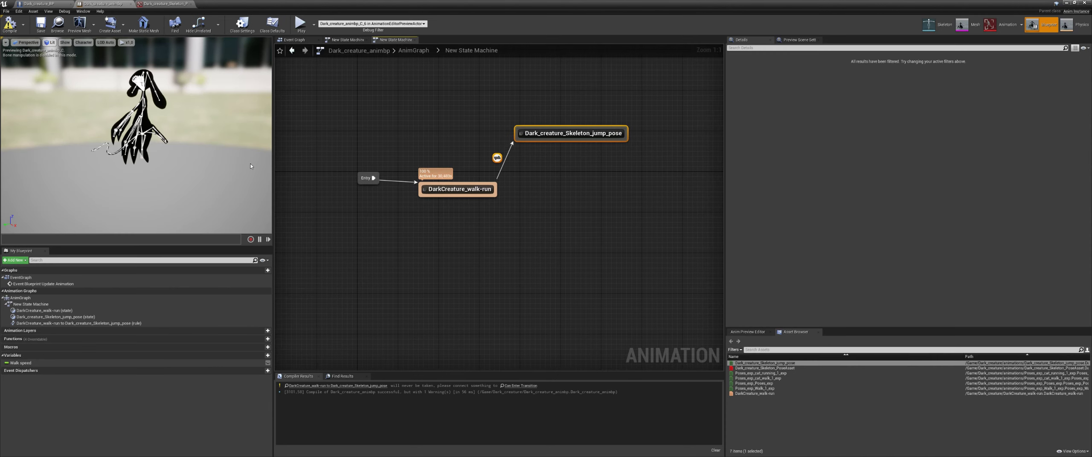
{"action": "left_click", "coordinate": [56, 4]}
{"action": "right_click_drag", "start_coordinate": [444, 280], "coordinate": [430, 285]}
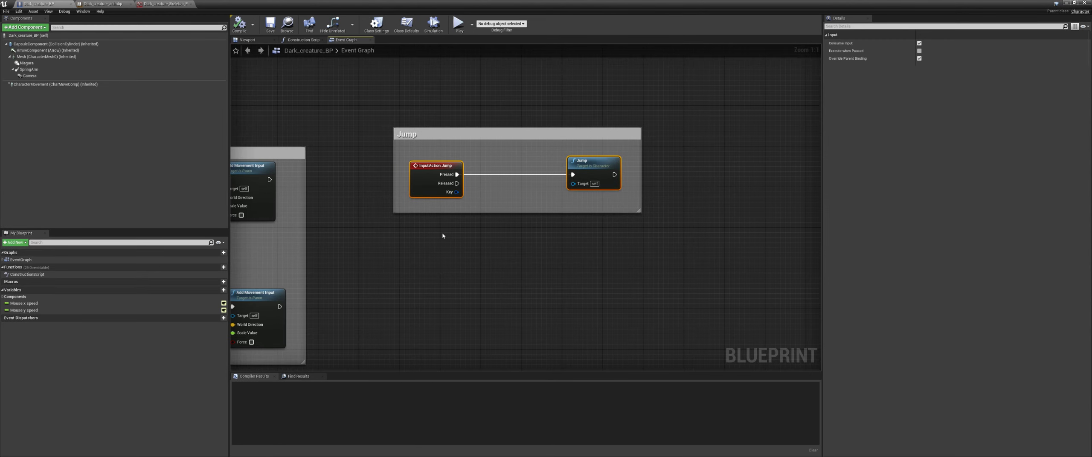
{"action": "right_click_drag", "start_coordinate": [512, 263], "coordinate": [485, 271]}
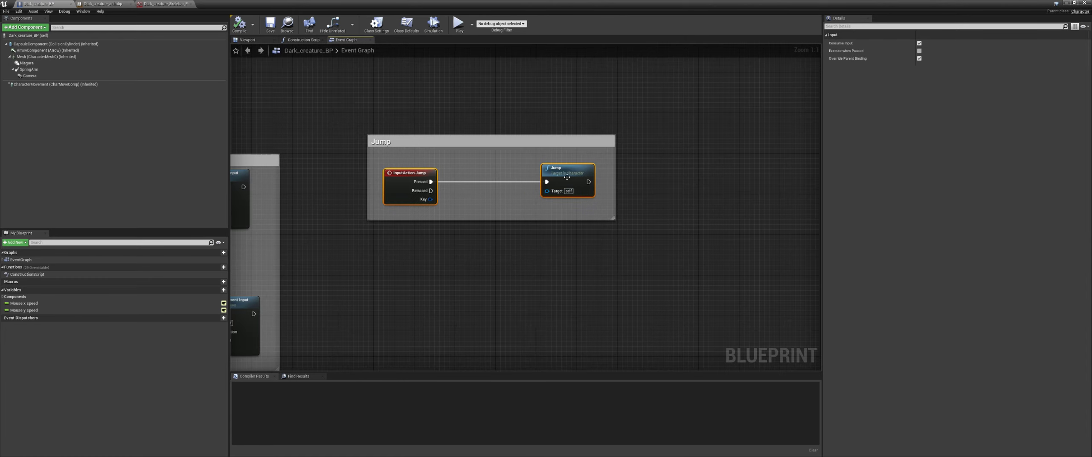
{"action": "left_click_drag", "start_coordinate": [567, 178], "coordinate": [572, 178]}
{"action": "left_click", "coordinate": [502, 259]}
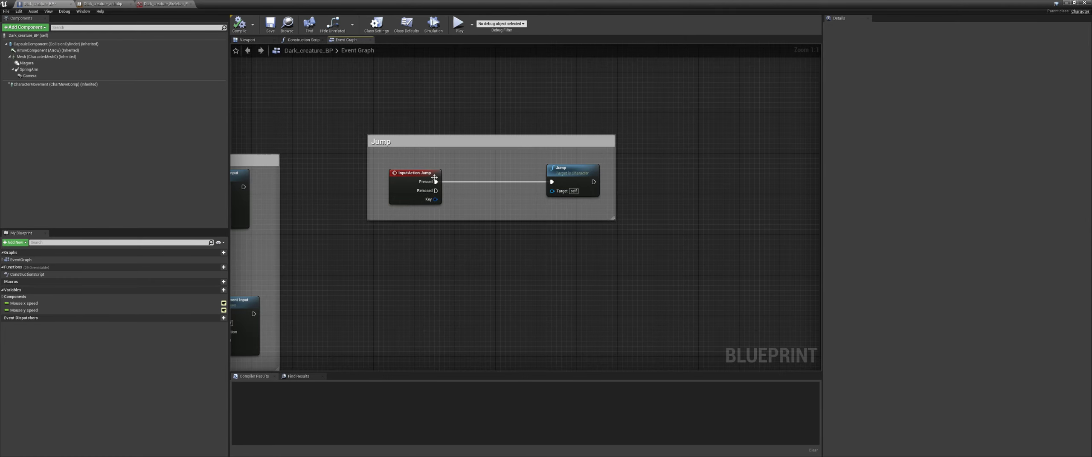
{"action": "right_click_drag", "start_coordinate": [546, 235], "coordinate": [475, 246]}
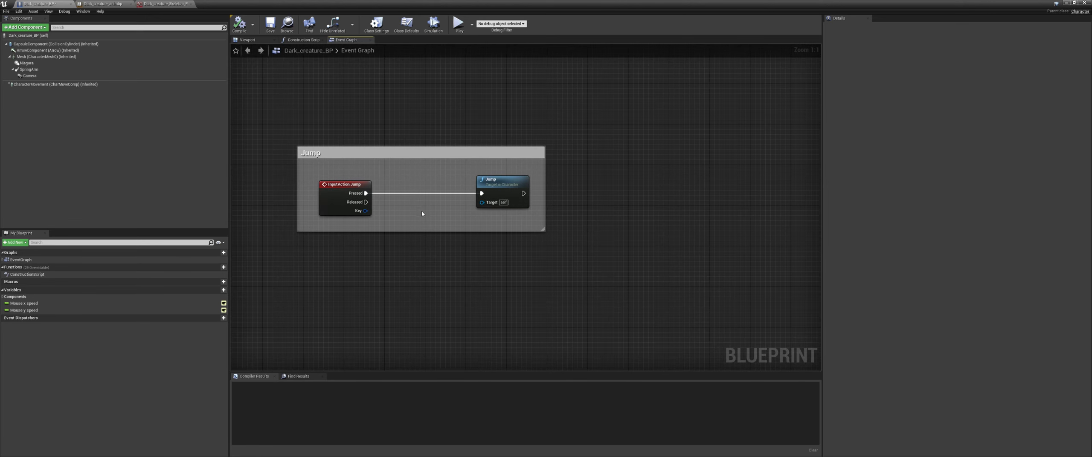
{"action": "right_click_drag", "start_coordinate": [483, 277], "coordinate": [501, 271]}
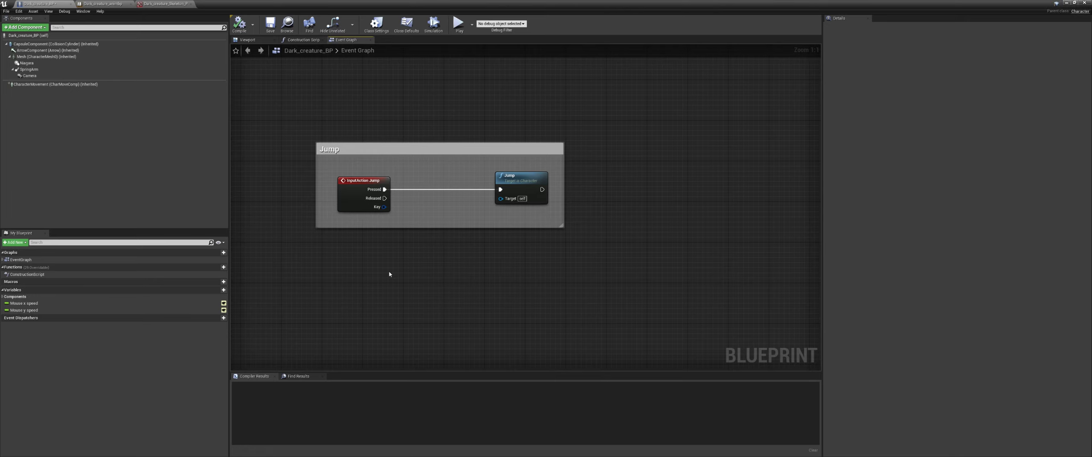
{"action": "right_click_drag", "start_coordinate": [389, 274], "coordinate": [406, 267]}
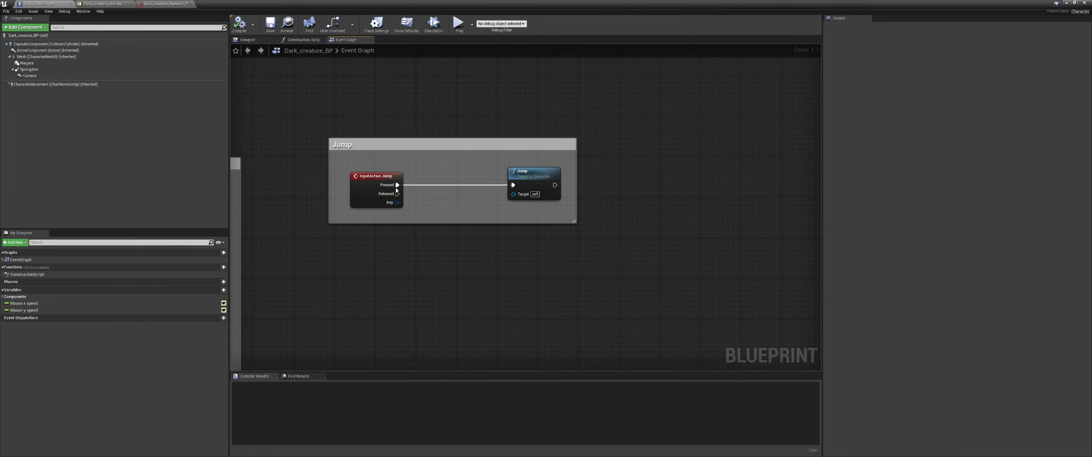
{"action": "right_click_drag", "start_coordinate": [396, 191], "coordinate": [366, 199]}
{"action": "right_click_drag", "start_coordinate": [423, 246], "coordinate": [401, 234]}
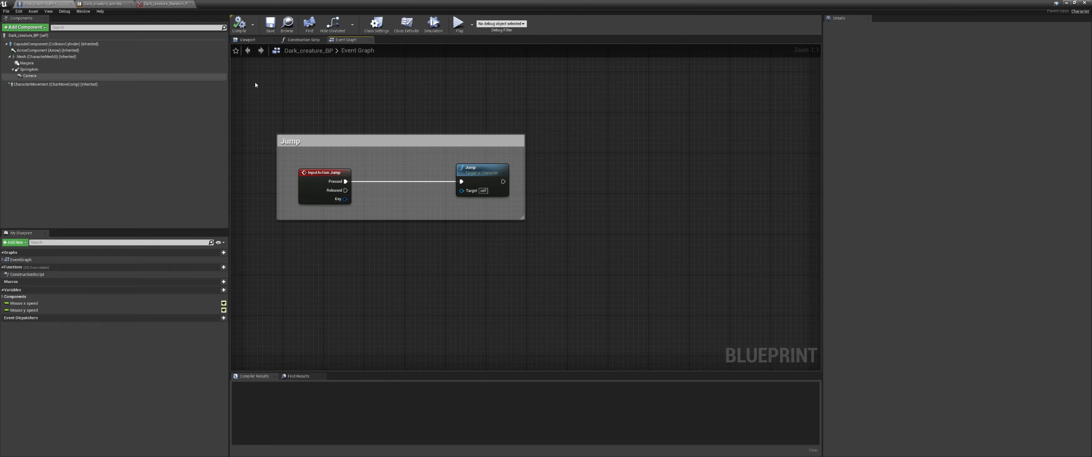
- Switch to the Event Graph of Dark_creature_animbp and move the Walk Speed SET node slightly closer to the VectorLength node
{"action": "left_click", "coordinate": [102, 3]}
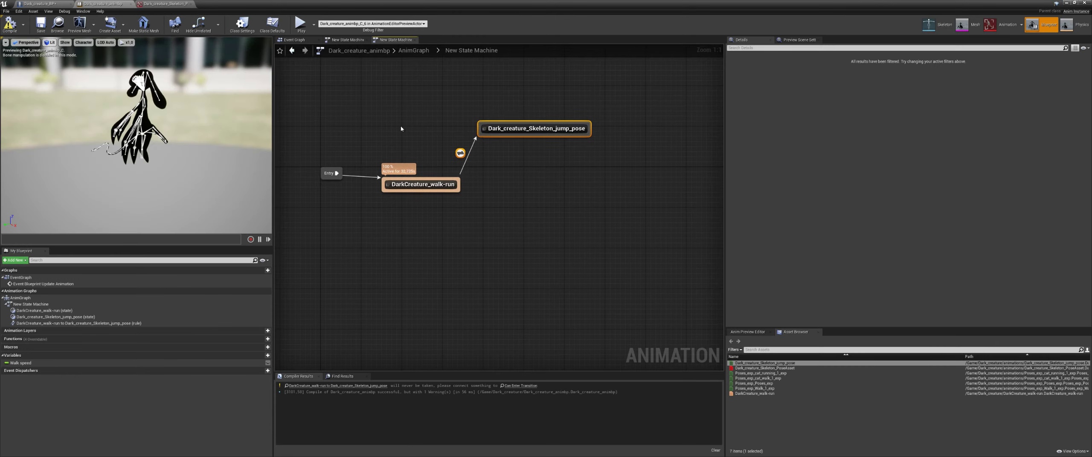
{"action": "left_click", "coordinate": [295, 41]}
{"action": "right_click_drag", "start_coordinate": [516, 243], "coordinate": [504, 242]}
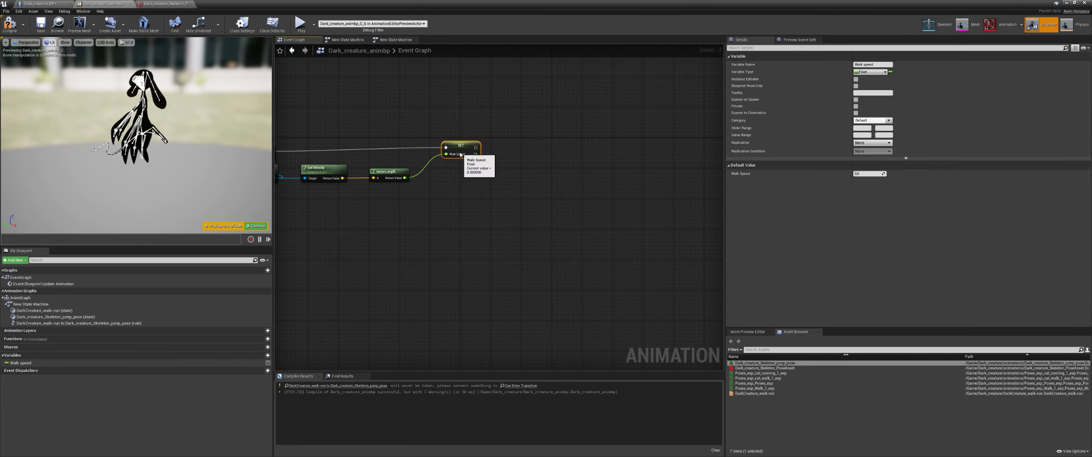
{"action": "left_click_drag", "start_coordinate": [460, 154], "coordinate": [448, 158]}
{"action": "right_click_drag", "start_coordinate": [510, 213], "coordinate": [471, 219]}
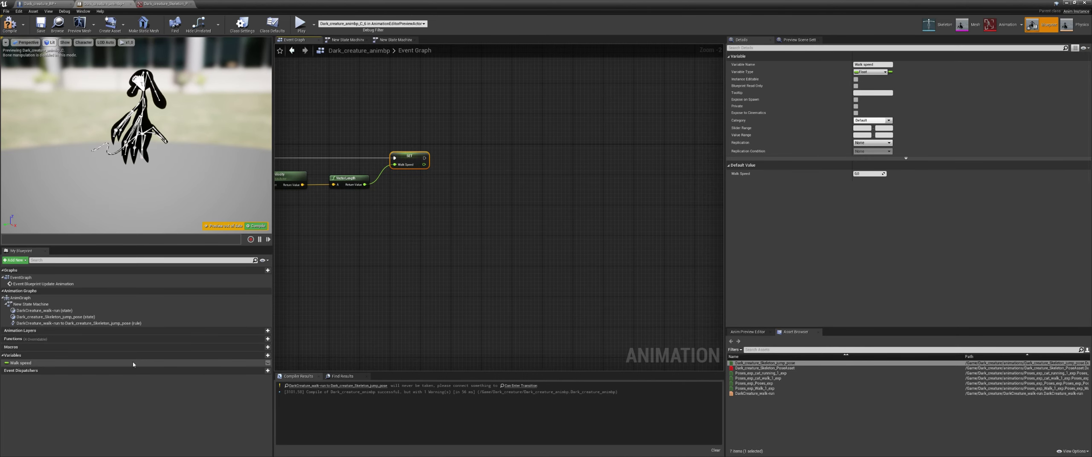
- Add a Boolean variable named IsInAir? to the animation blueprint
{"action": "left_click", "coordinate": [259, 356]}
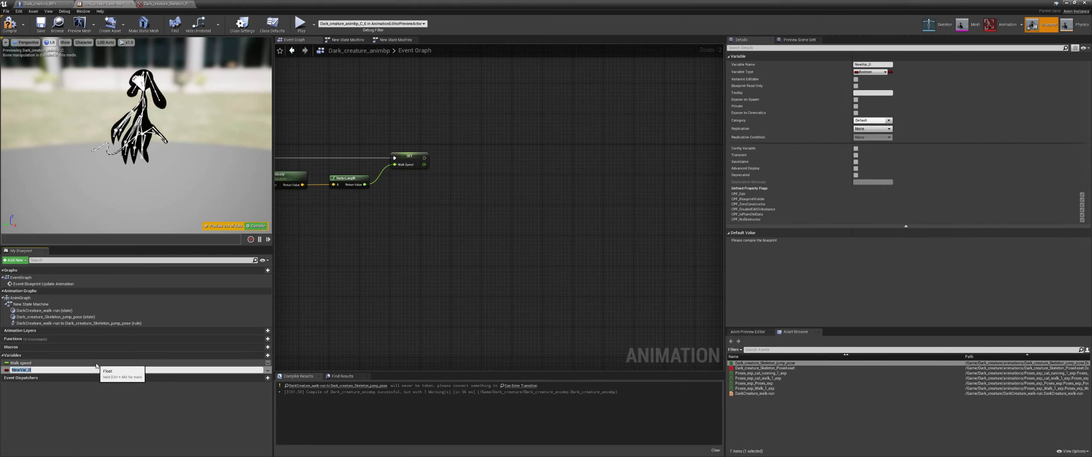
{"action": "type", "text": "IsInAir?"}
{"action": "key", "text": "Return"}
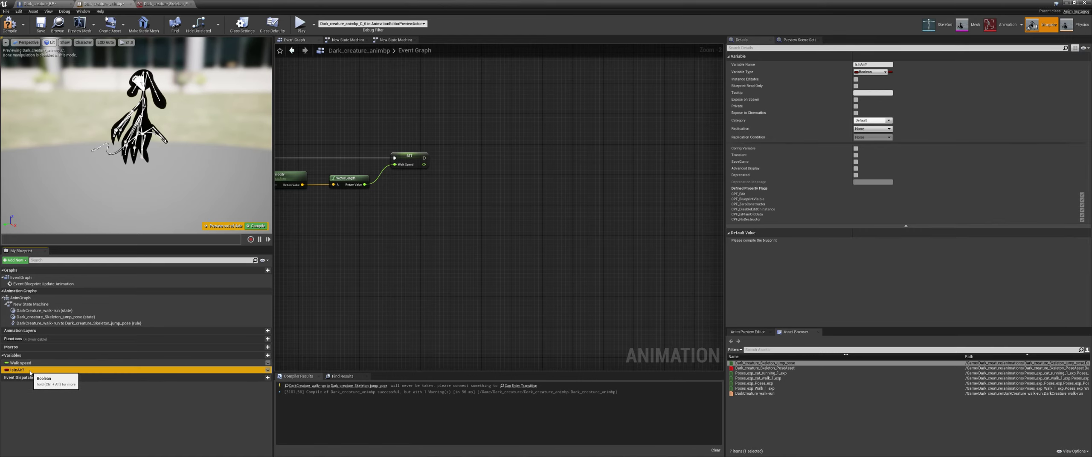
- Place a SET node for the IsInAir? variable in the Event Graph, in the empty space beyond the Walk Speed SET node
{"action": "left_click_drag", "start_coordinate": [30, 371], "coordinate": [493, 195]}
{"action": "left_click", "coordinate": [462, 259]}
{"action": "scroll", "coordinate": [486, 222], "scroll_direction": "up", "scroll_amount": 2}
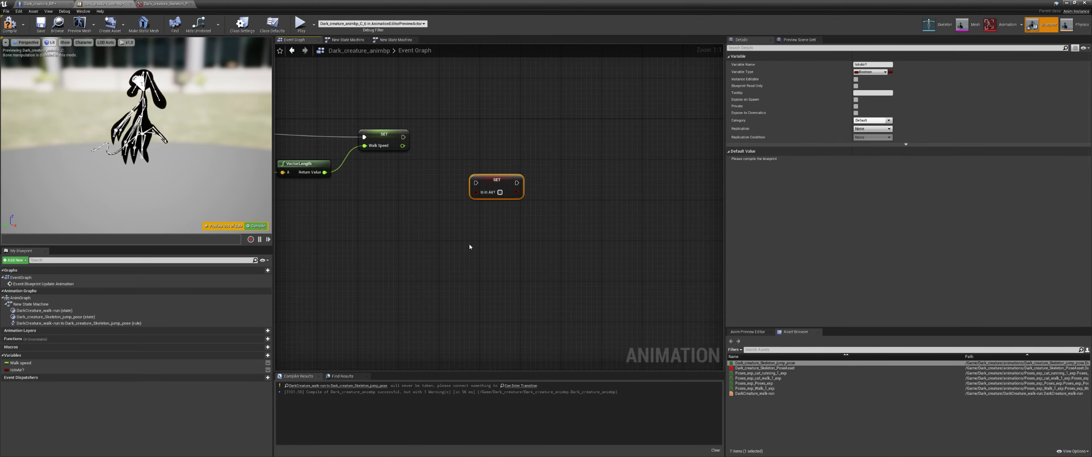
{"action": "left_click_drag", "start_coordinate": [490, 185], "coordinate": [511, 174]}
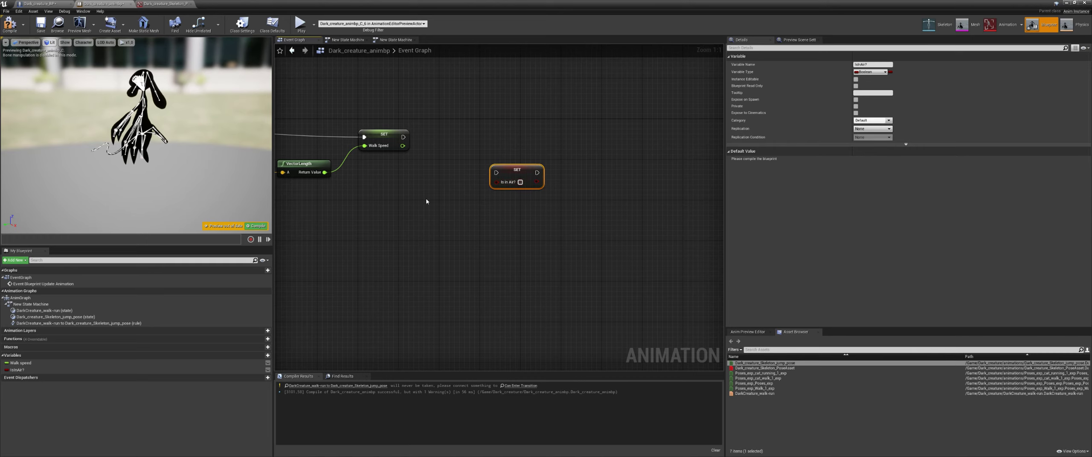